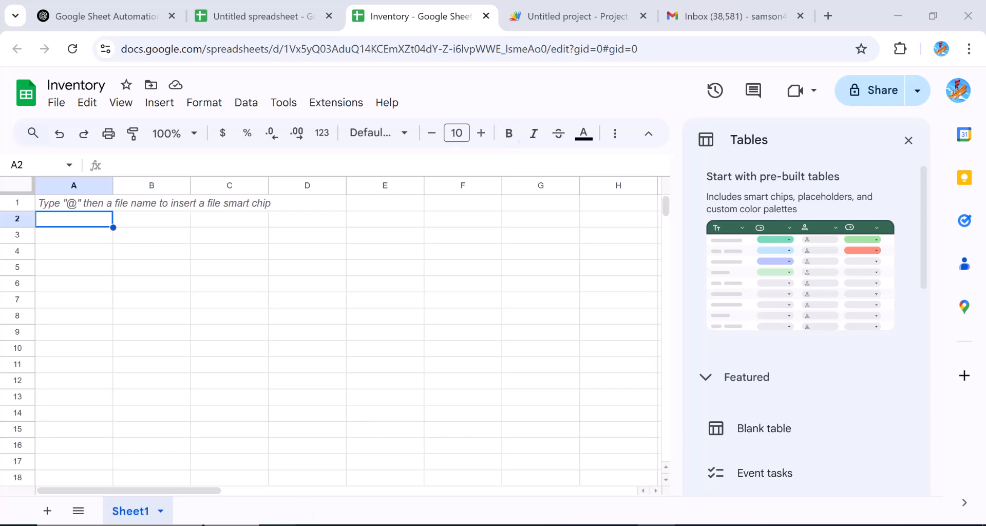
Step: Rename the first sheet tab from Sheet1 to Sales
{"action": "right_click", "coordinate": [140, 509]}
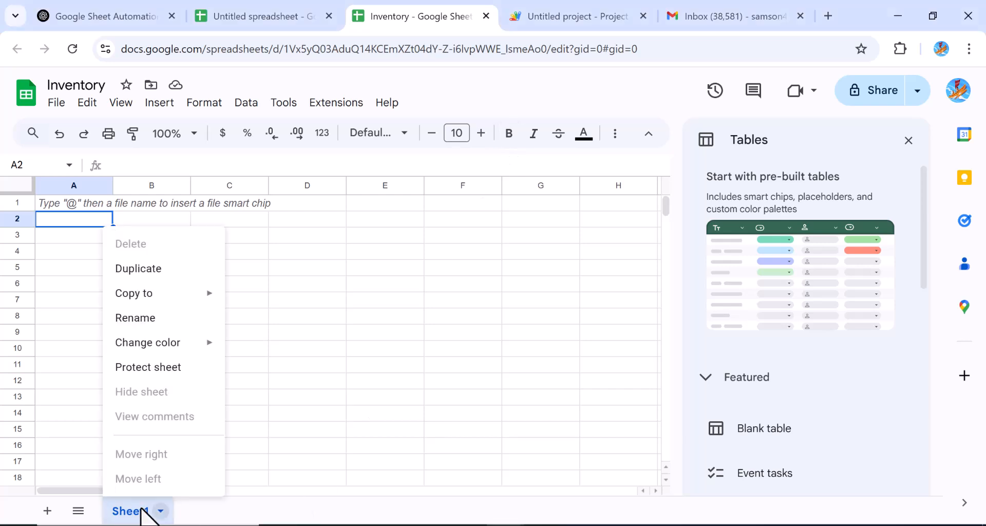
{"action": "left_click", "coordinate": [145, 317]}
{"action": "type", "text": "Sae"}
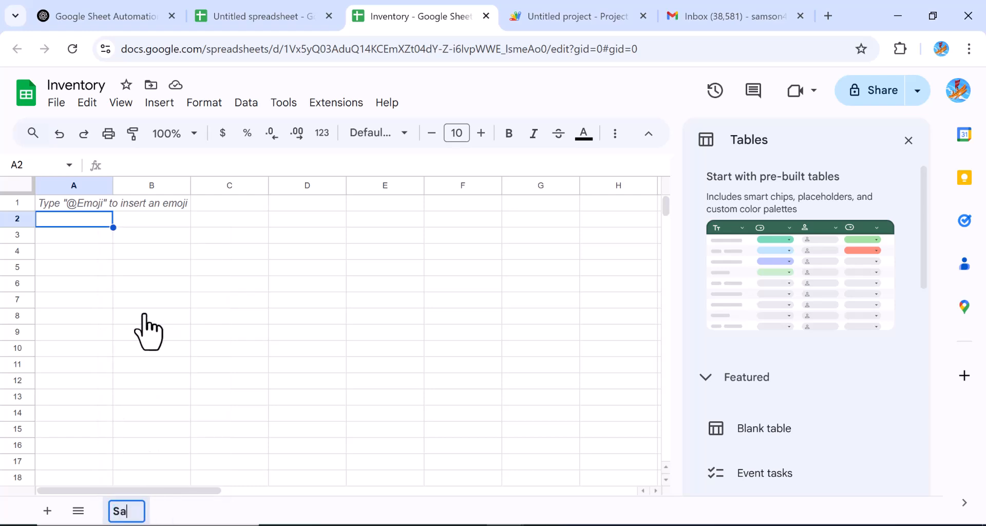
{"action": "key", "text": "BackSpace"}
{"action": "type", "text": "les"}
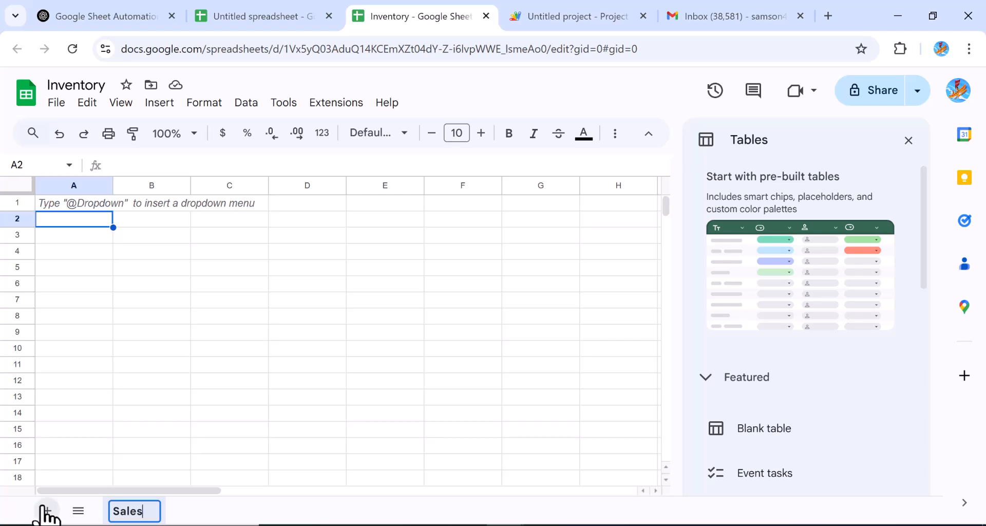
{"action": "key", "text": "Return"}
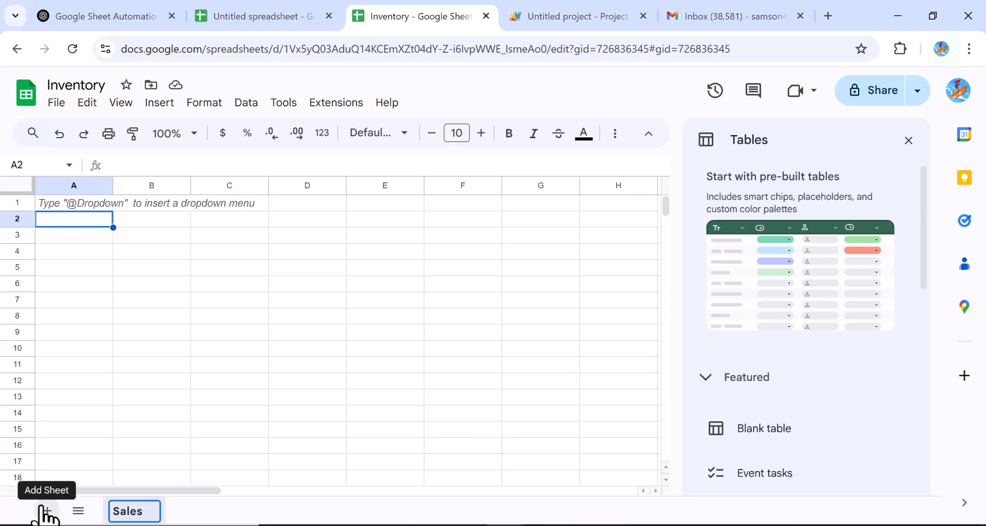
Step: Add a second sheet and name it Inventory
{"action": "left_click", "coordinate": [45, 511]}
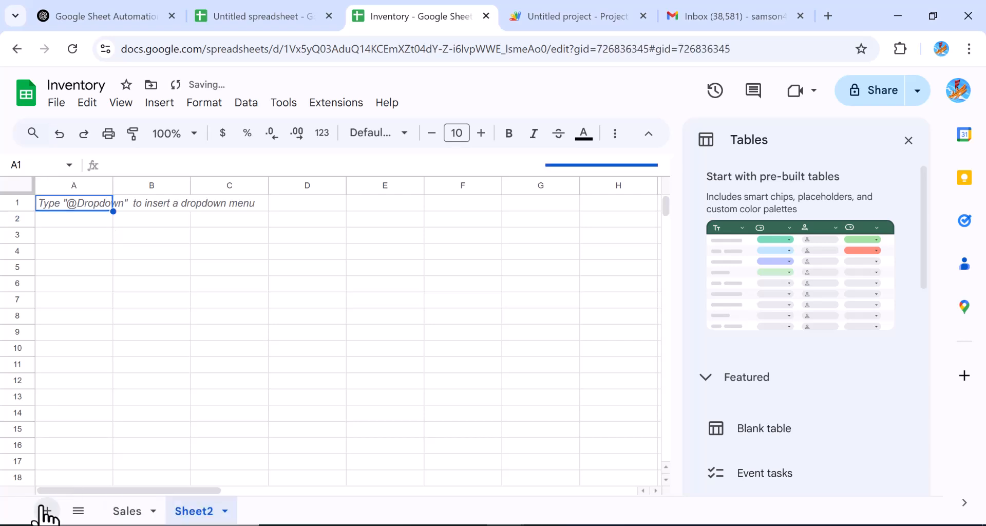
{"action": "right_click", "coordinate": [205, 513]}
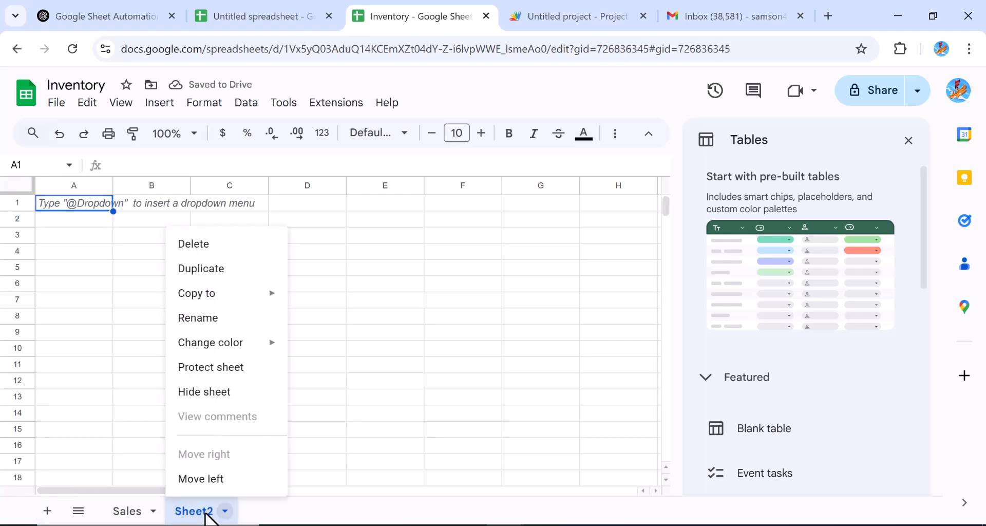
{"action": "left_click", "coordinate": [200, 320]}
{"action": "type", "text": "Inventi"}
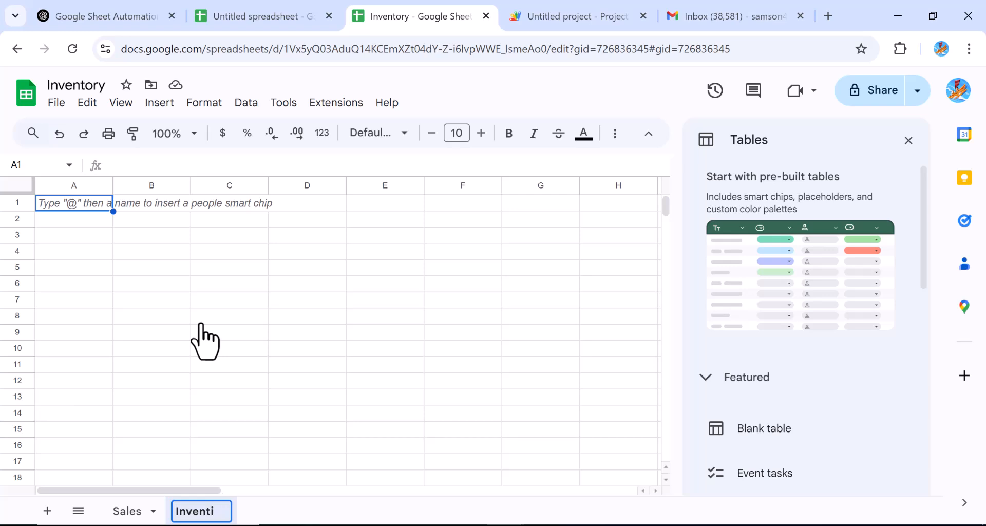
{"action": "key", "text": "BackSpace"}
{"action": "type", "text": "ory"}
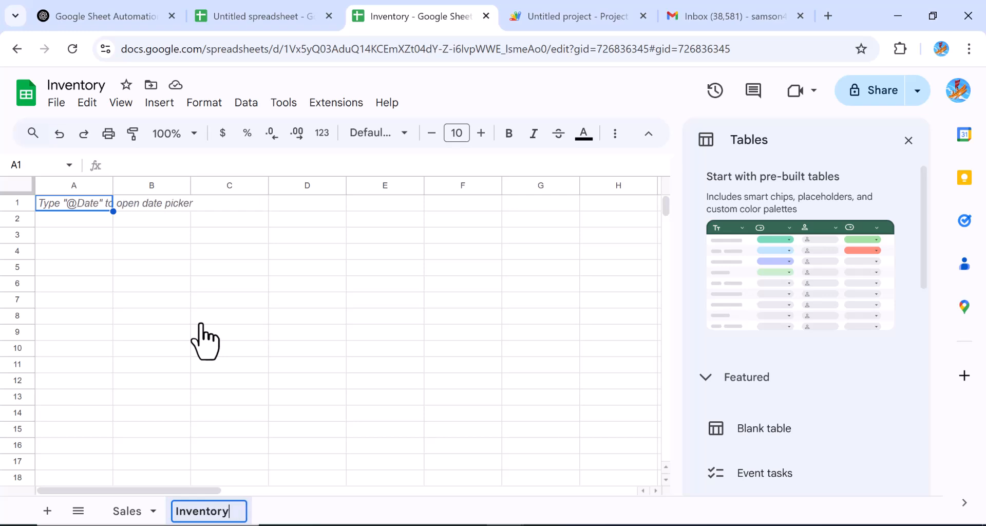
Step: Add a third sheet named Workflow, then return to the Sales sheet
{"action": "left_click", "coordinate": [45, 510]}
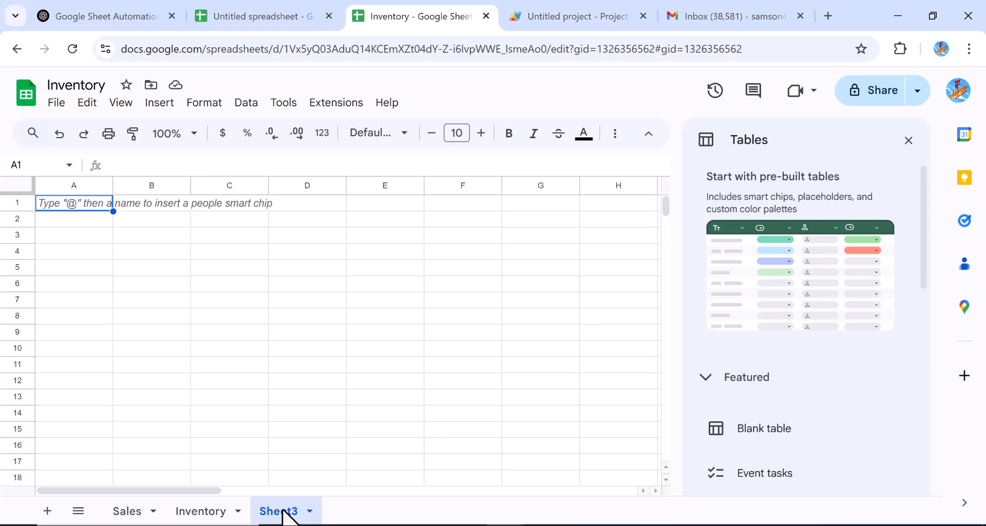
{"action": "right_click", "coordinate": [283, 512]}
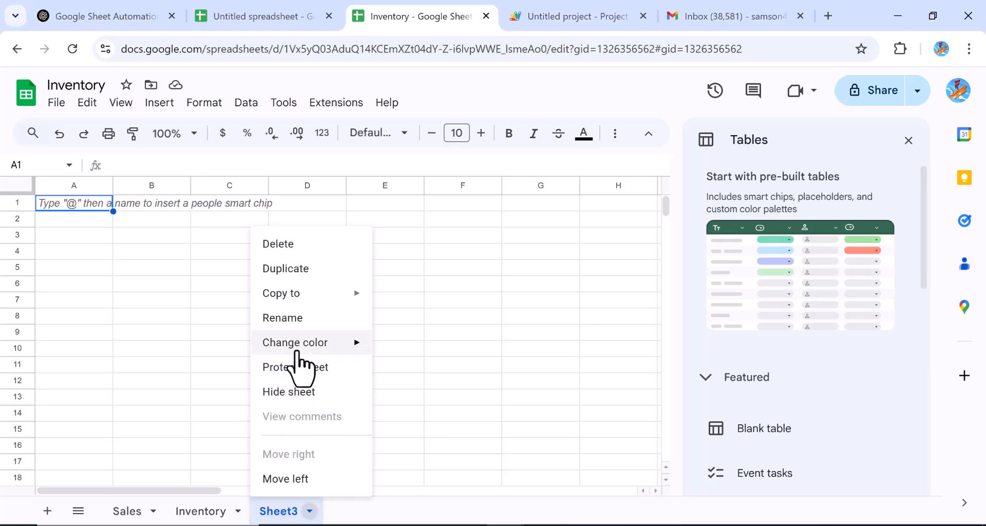
{"action": "left_click", "coordinate": [284, 318]}
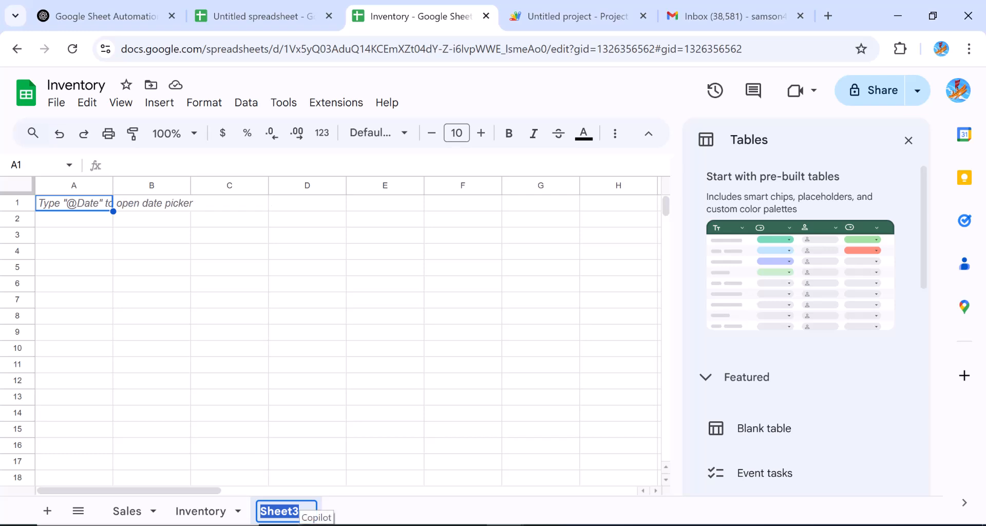
{"action": "type", "text": "Workflow"}
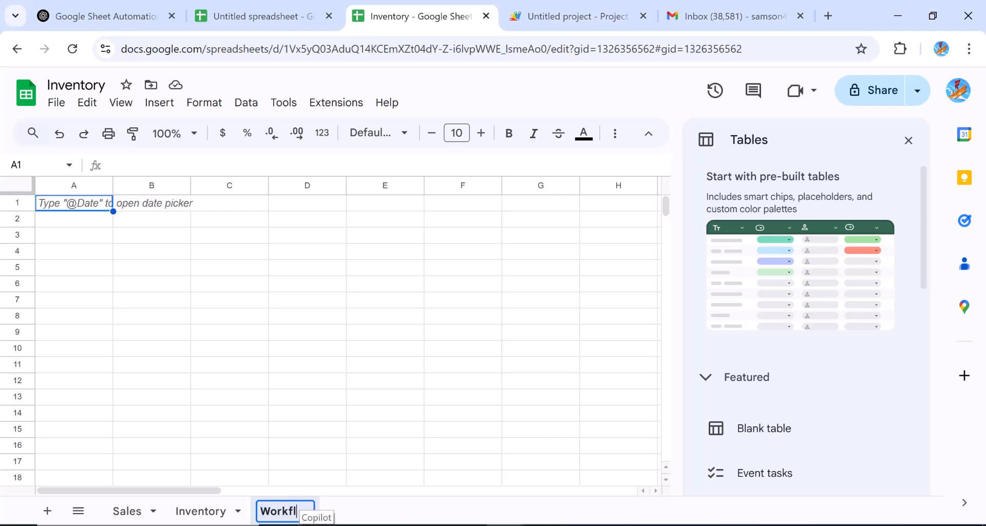
{"action": "left_click", "coordinate": [121, 347]}
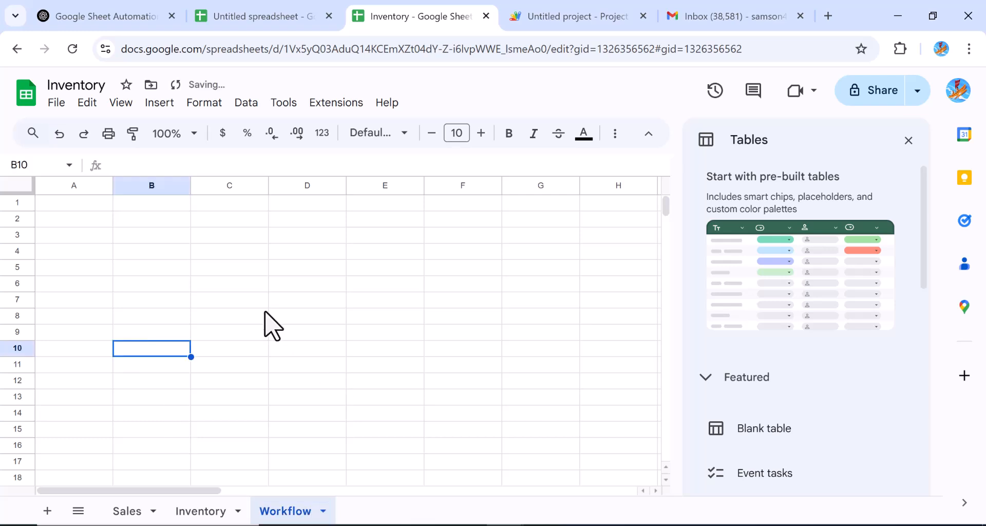
{"action": "left_click", "coordinate": [122, 511]}
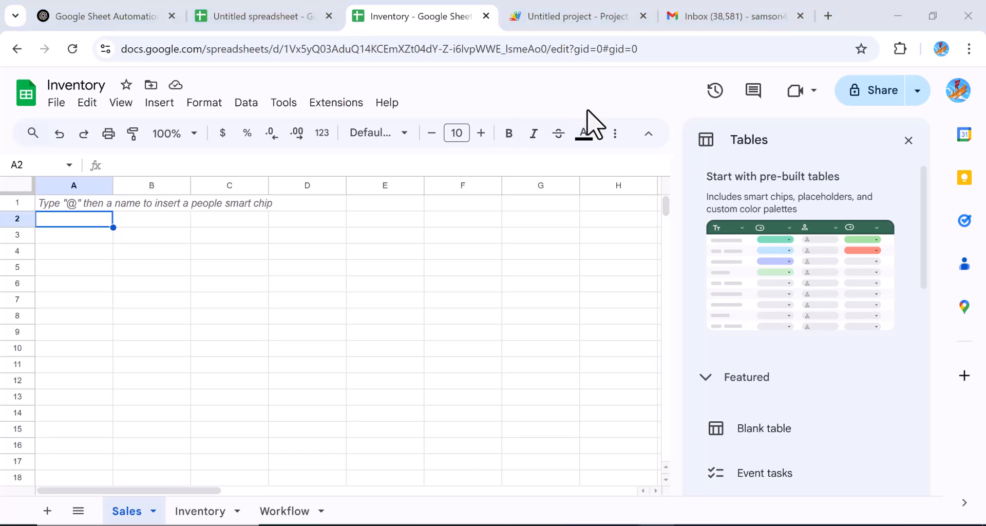
Step: Type 'ABC Stationery' into cell A1 of Sales and reselect that cell
{"action": "left_click", "coordinate": [82, 203]}
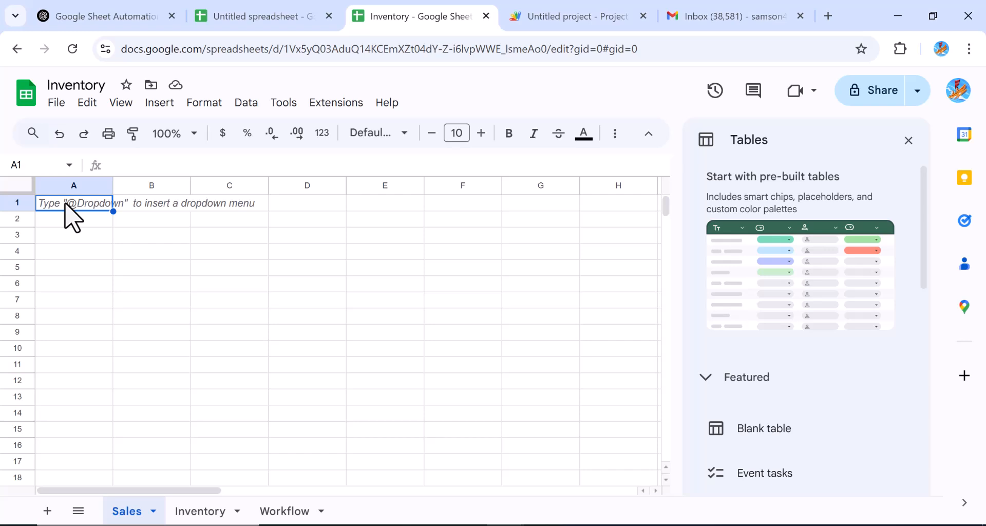
{"action": "type", "text": "ABC"}
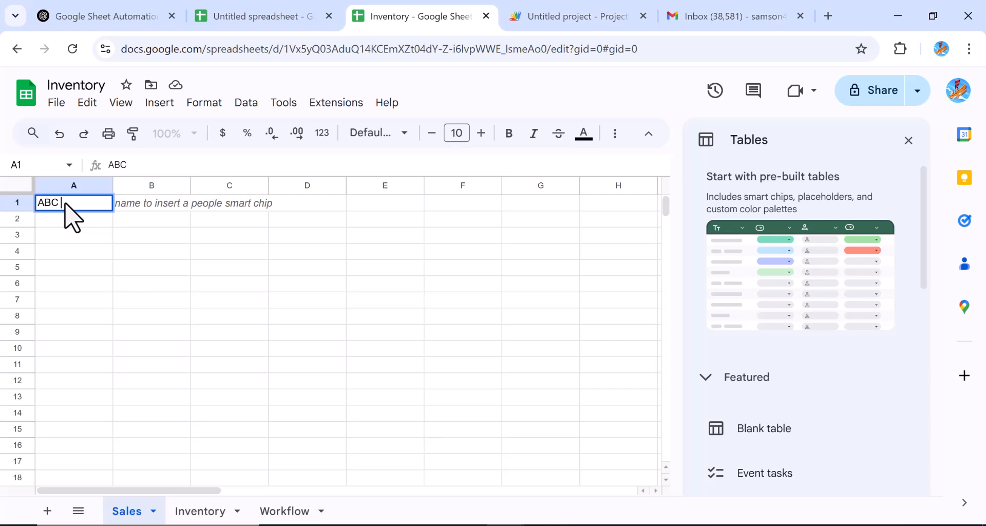
{"action": "type", "text": " Book"}
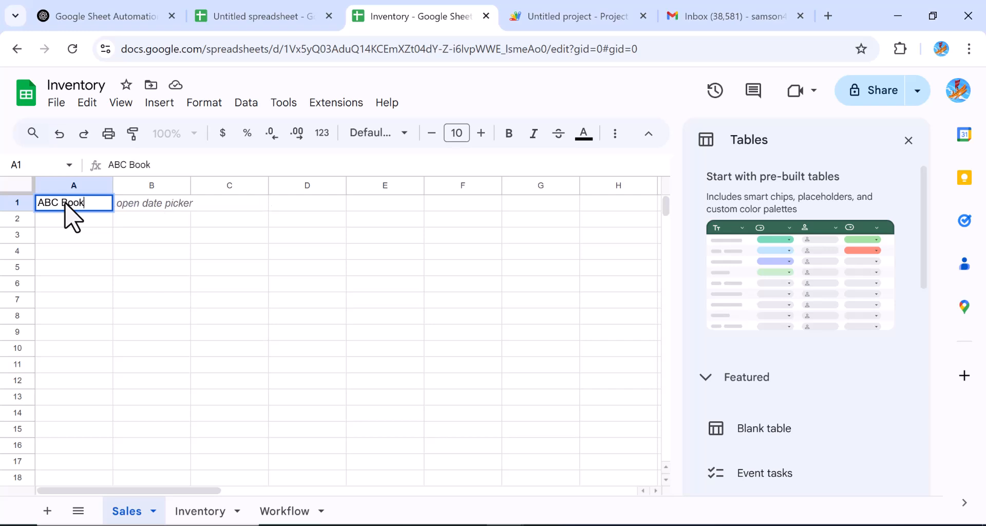
{"action": "key", "text": "BackSpace"}
{"action": "key", "text": "BackSpace"}
{"action": "key", "text": "BackSpace"}
{"action": "key", "text": "BackSpace"}
{"action": "type", "text": "STat"}
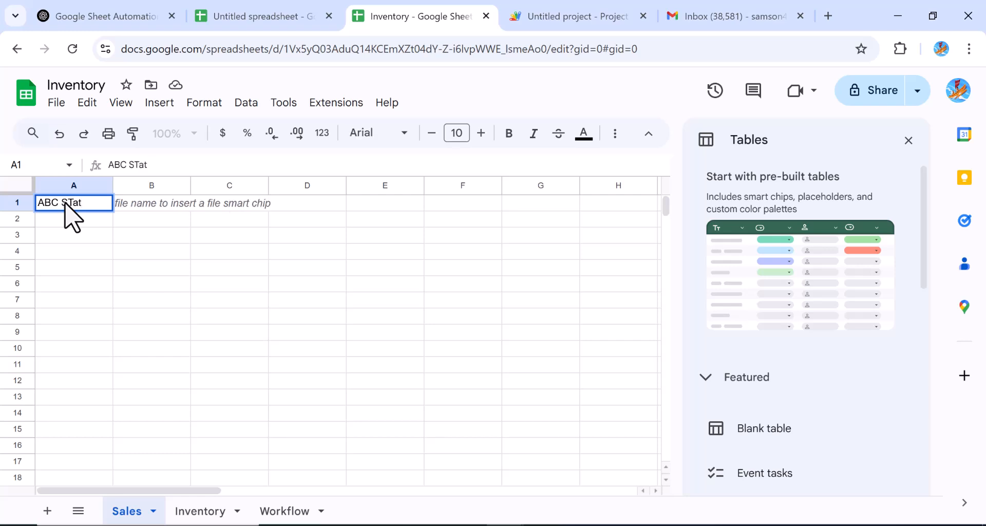
{"action": "key", "text": "BackSpace"}
{"action": "key", "text": "BackSpace"}
{"action": "key", "text": "BackSpace"}
{"action": "type", "text": "tationary"}
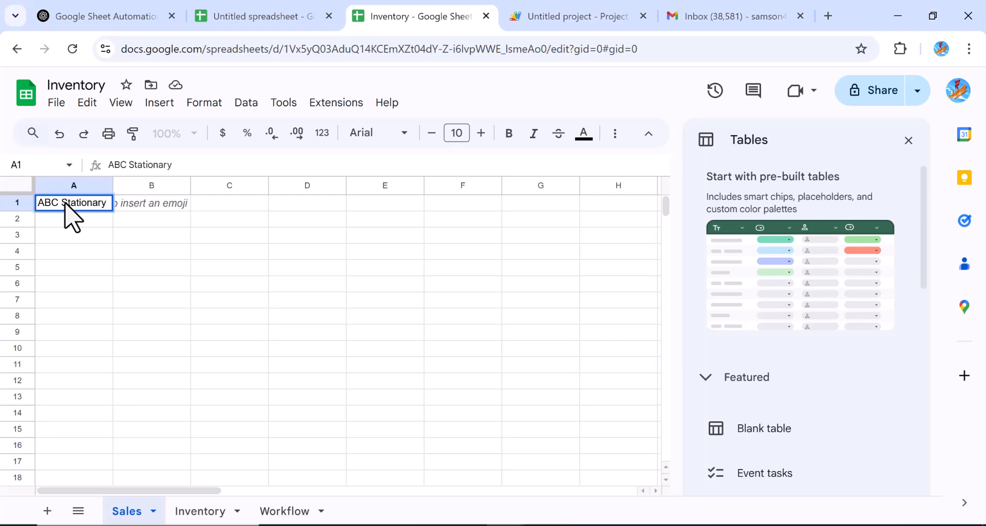
{"action": "key", "text": "BackSpace"}
{"action": "key", "text": "BackSpace"}
{"action": "key", "text": "BackSpace"}
{"action": "key", "text": "BackSpace"}
{"action": "type", "text": "ery"}
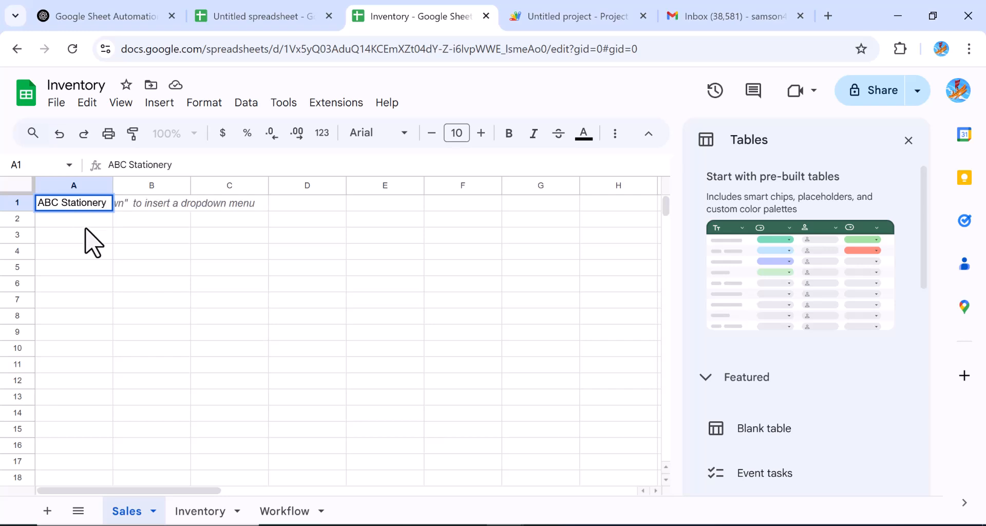
{"action": "key", "text": "Return"}
{"action": "left_click", "coordinate": [50, 206]}
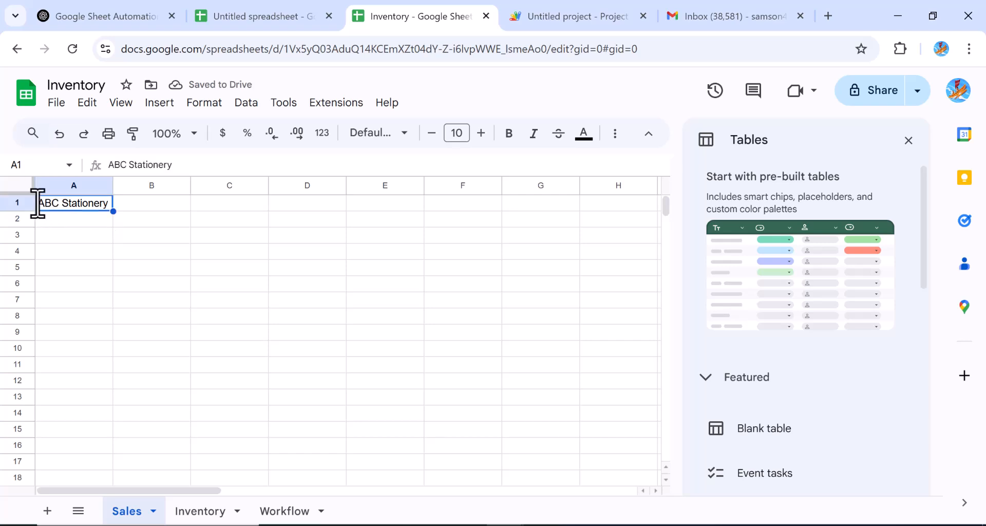
Step: Select A1:D1 and apply Format > Merge cells > Merge all
{"action": "left_click_drag", "start_coordinate": [51, 205], "coordinate": [319, 207]}
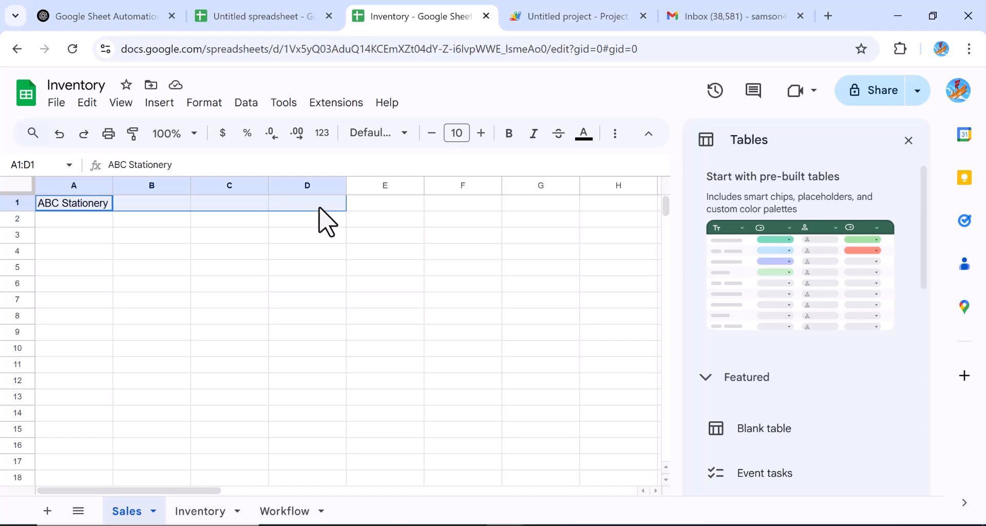
{"action": "right_click", "coordinate": [319, 207]}
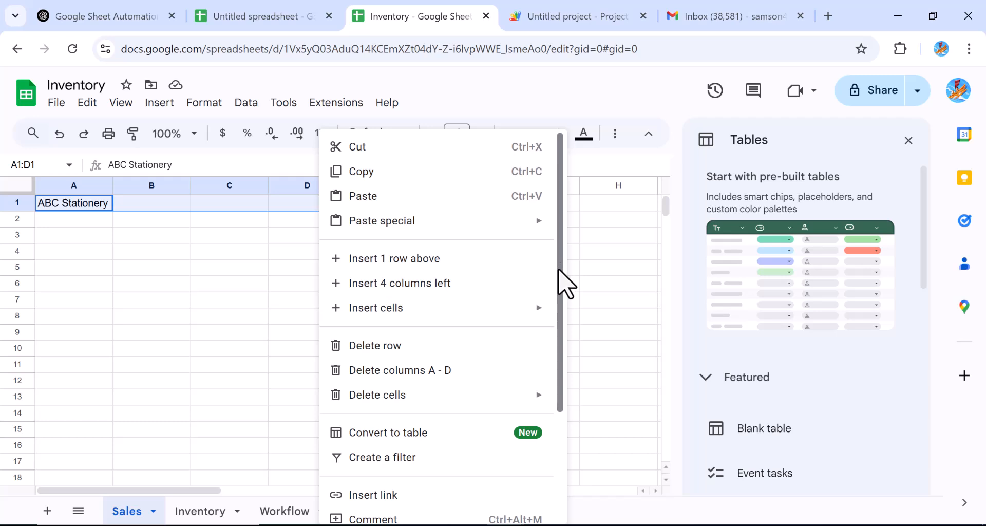
{"action": "left_click_drag", "start_coordinate": [559, 269], "coordinate": [541, 229]}
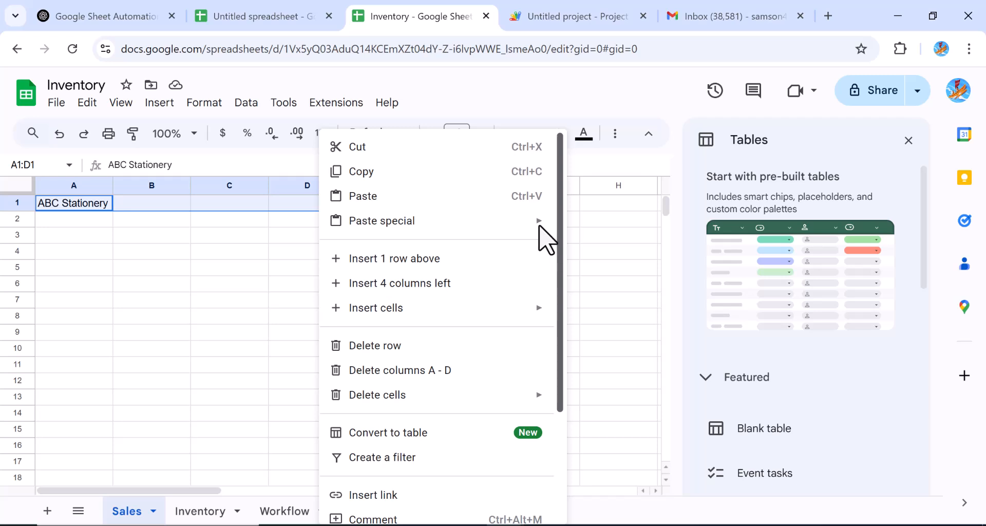
{"action": "left_click", "coordinate": [353, 87]}
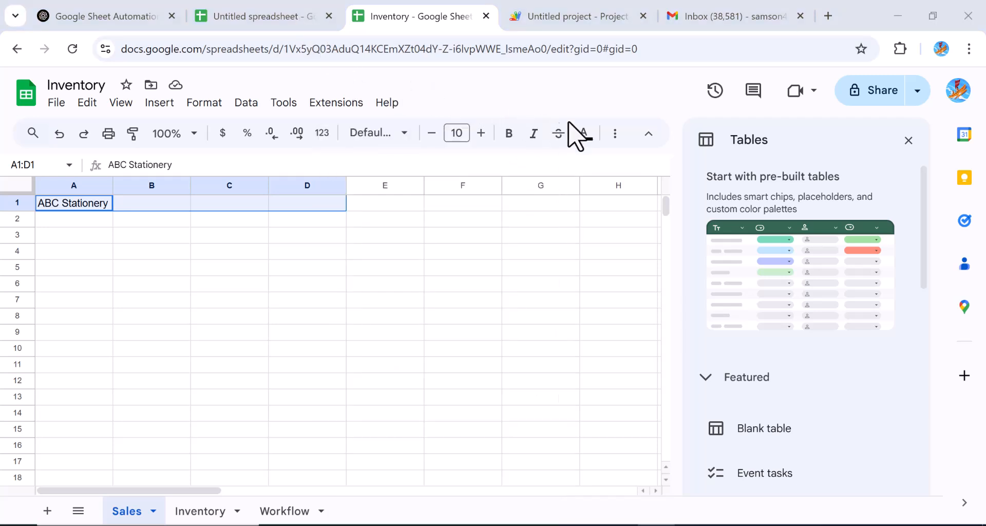
{"action": "left_click", "coordinate": [84, 109]}
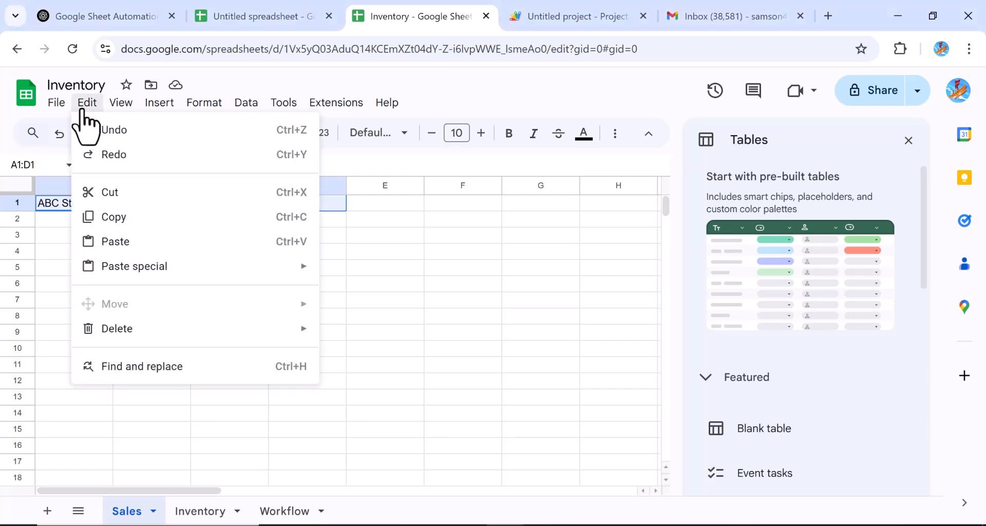
{"action": "left_click", "coordinate": [116, 107]}
{"action": "left_click", "coordinate": [116, 108]}
{"action": "left_click", "coordinate": [206, 109]}
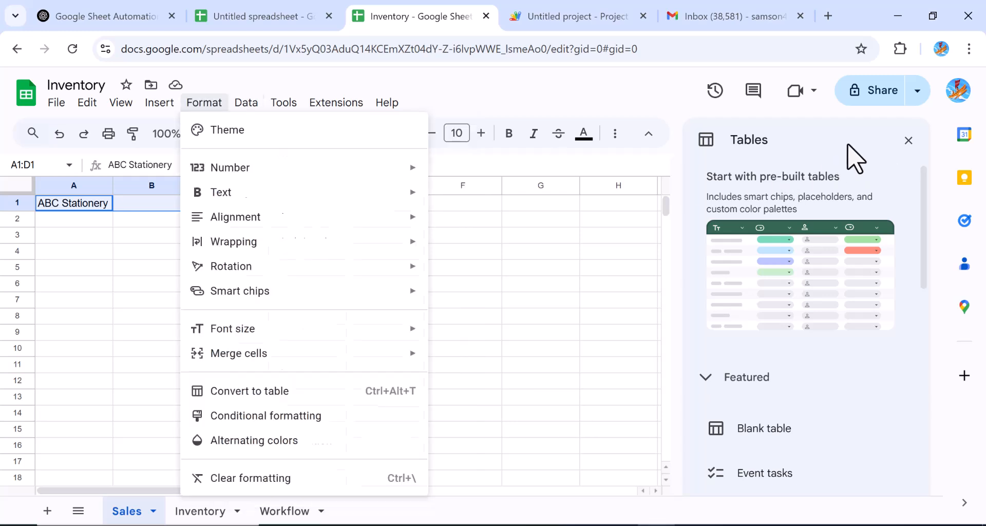
{"action": "left_click", "coordinate": [847, 144]}
{"action": "left_click", "coordinate": [197, 108]}
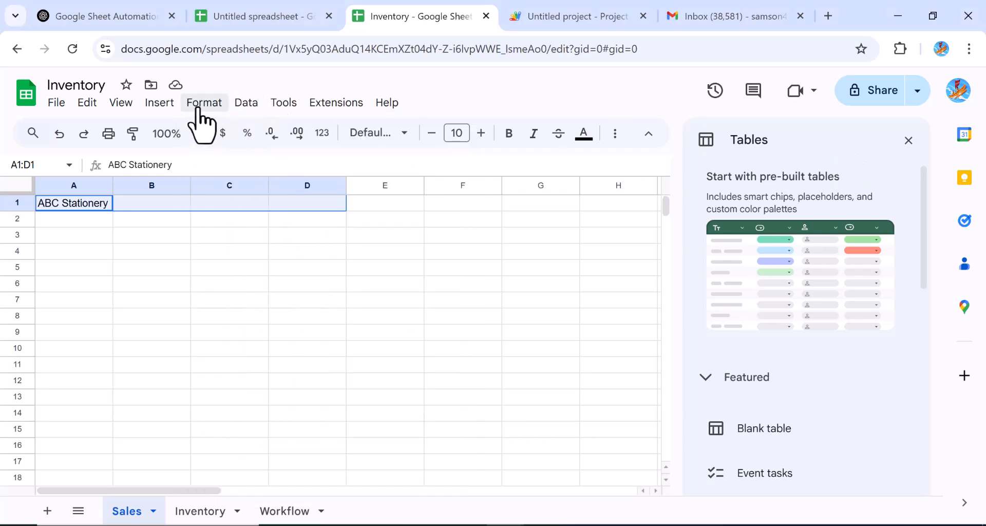
{"action": "left_click", "coordinate": [198, 109]}
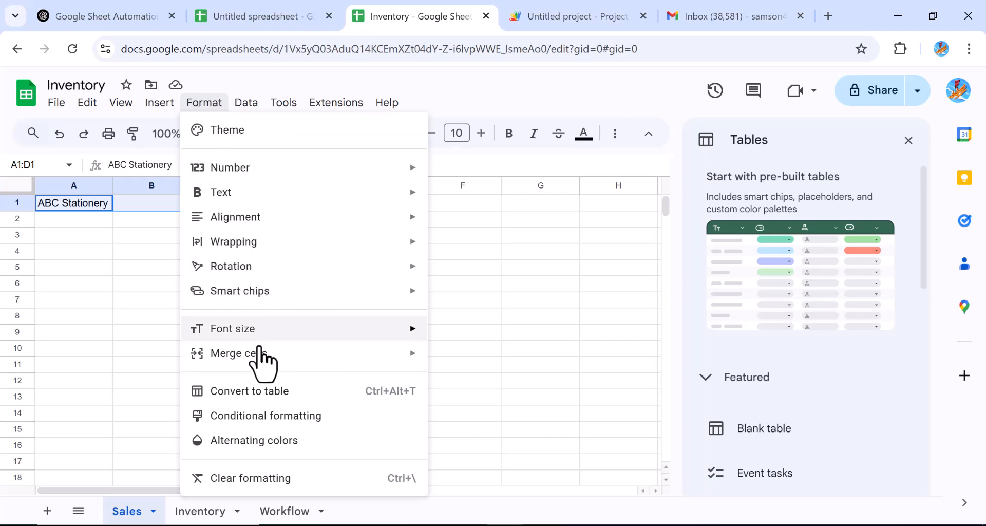
{"action": "mouse_move", "coordinate": [256, 365]}
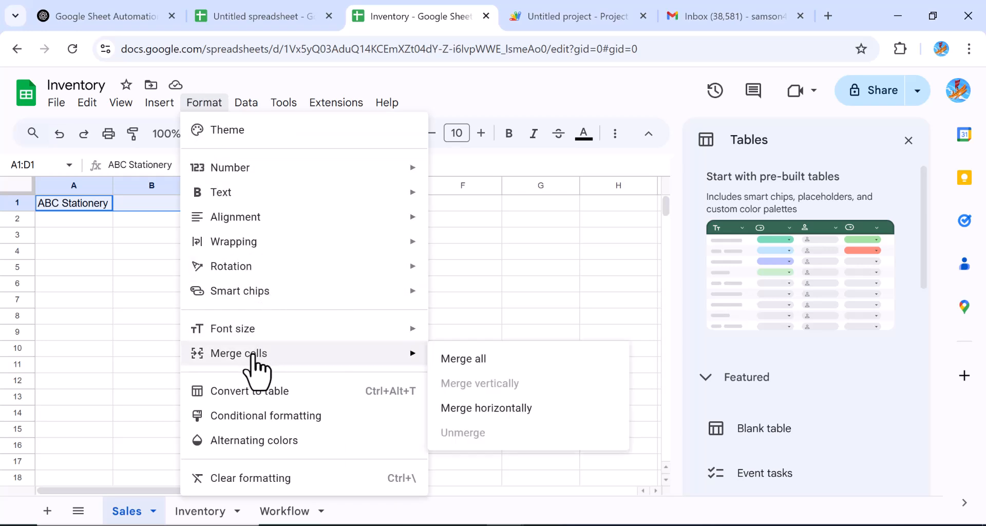
{"action": "left_click", "coordinate": [466, 360]}
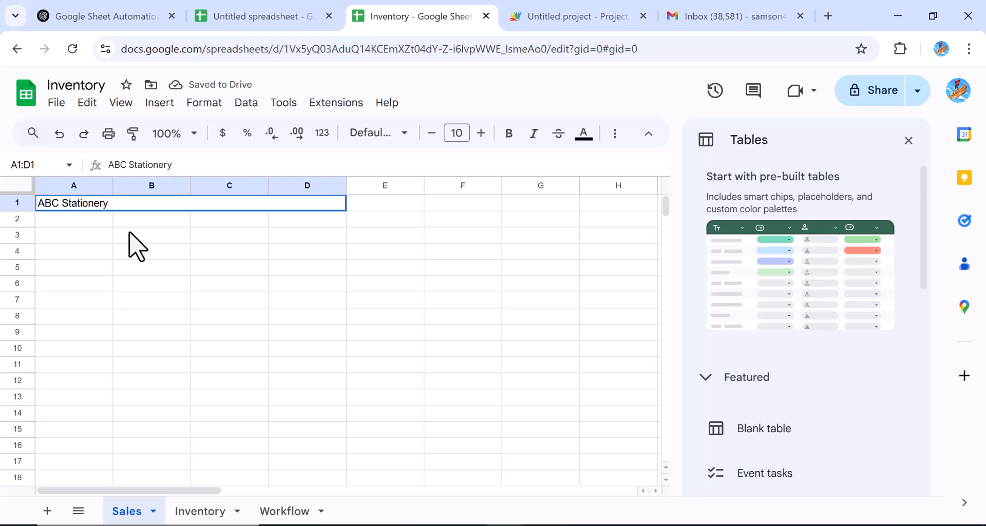
Step: Return focus to the spreadsheet grid and select the ABC Stationery title cell
{"action": "key", "text": "ctrl+e"}
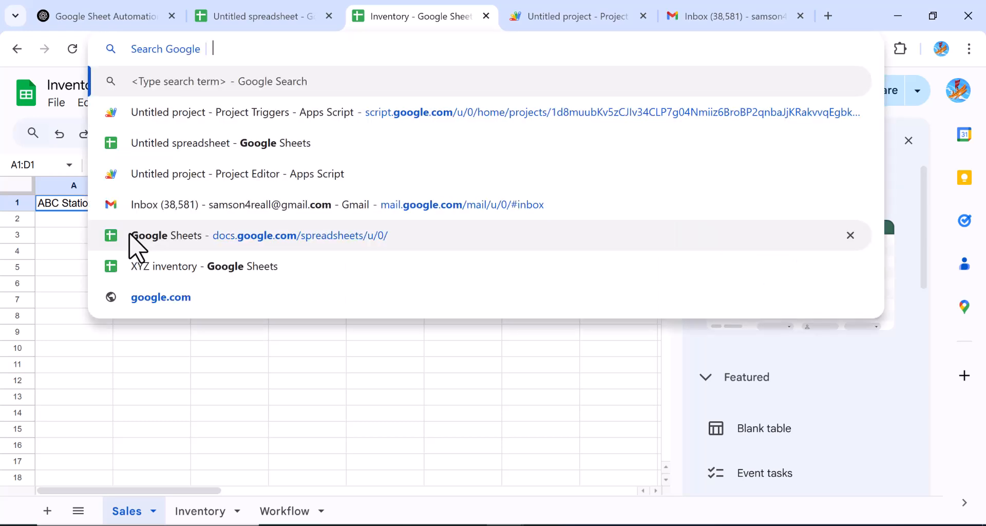
{"action": "key", "text": "Escape"}
{"action": "left_click", "coordinate": [49, 269]}
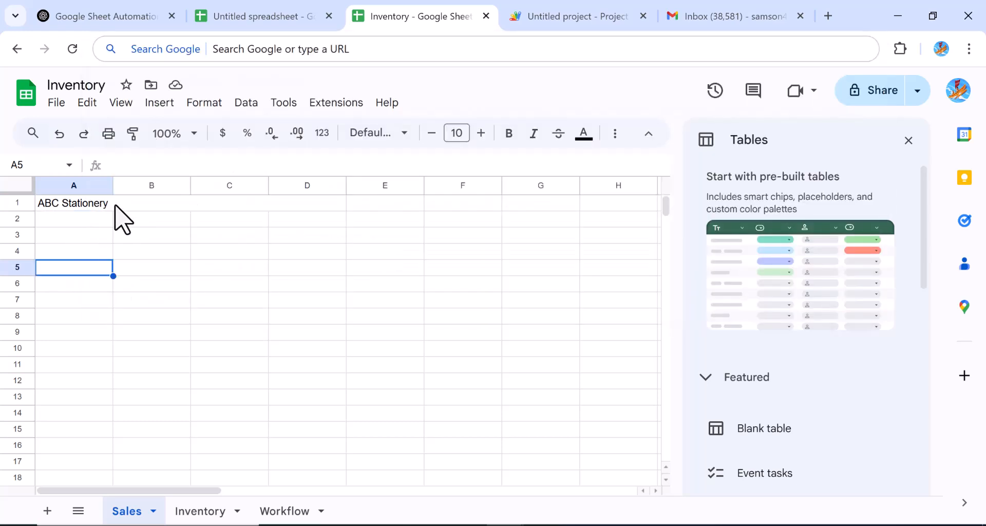
{"action": "left_click", "coordinate": [108, 205]}
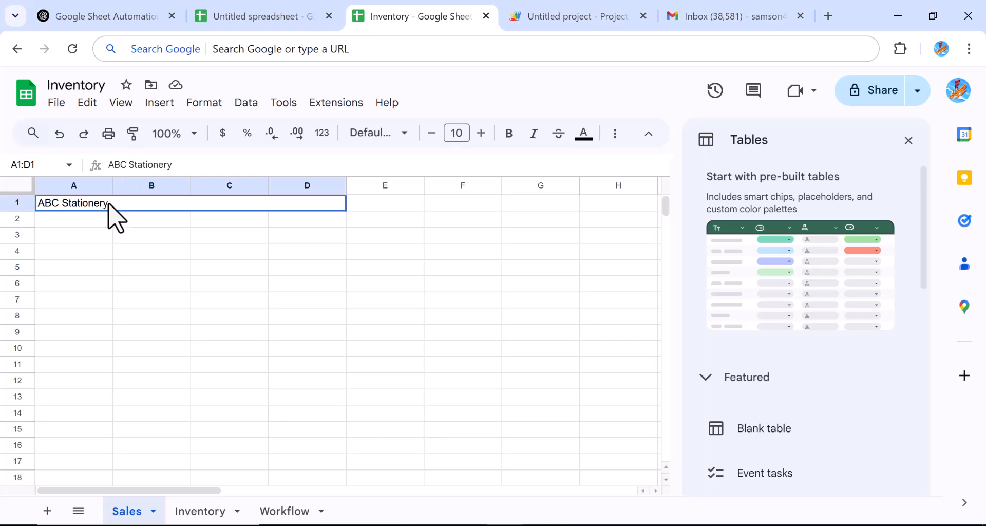
{"action": "double_click", "coordinate": [108, 204]}
{"action": "left_click_drag", "start_coordinate": [107, 203], "coordinate": [38, 190]}
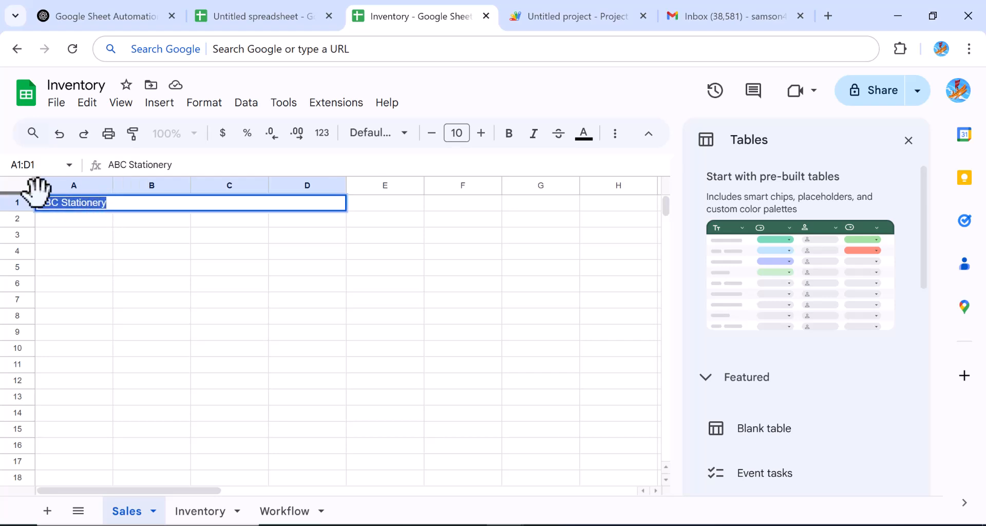
{"action": "key", "text": "ctrl+l"}
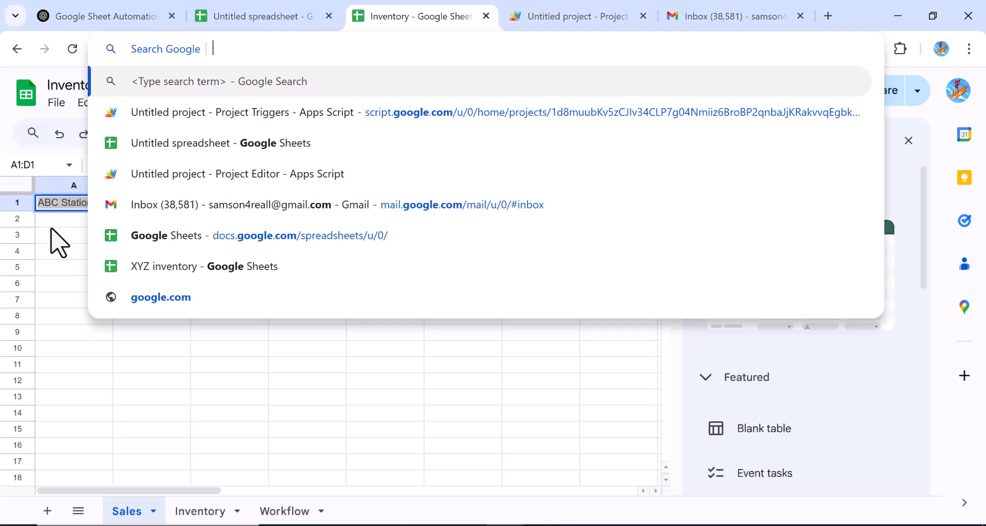
{"action": "key", "text": "Escape"}
{"action": "left_click", "coordinate": [61, 253]}
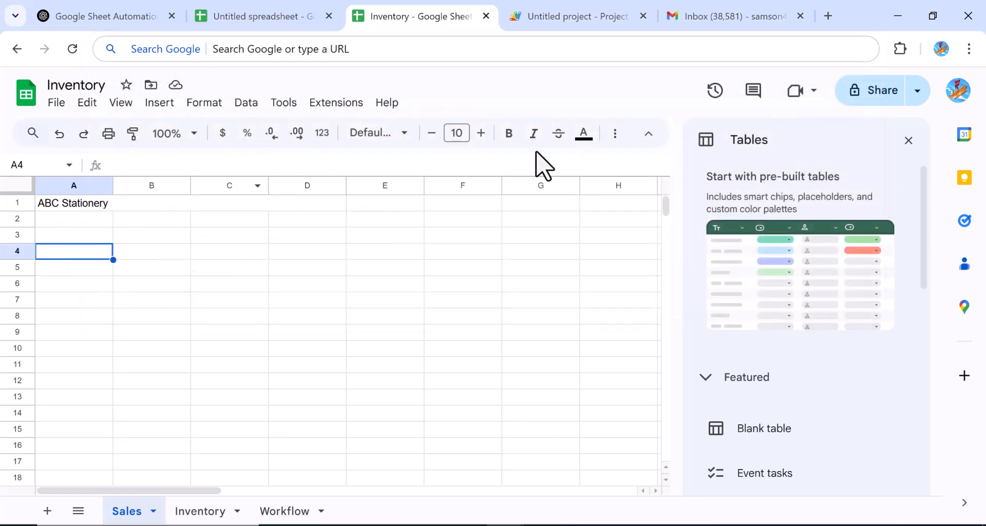
Step: Increase the ABC Stationery title's font size to 21
{"action": "left_click", "coordinate": [483, 136]}
{"action": "left_click", "coordinate": [483, 136]}
{"action": "left_click", "coordinate": [483, 135]}
{"action": "left_click", "coordinate": [483, 136]}
{"action": "left_click", "coordinate": [483, 135]}
{"action": "left_click", "coordinate": [483, 136]}
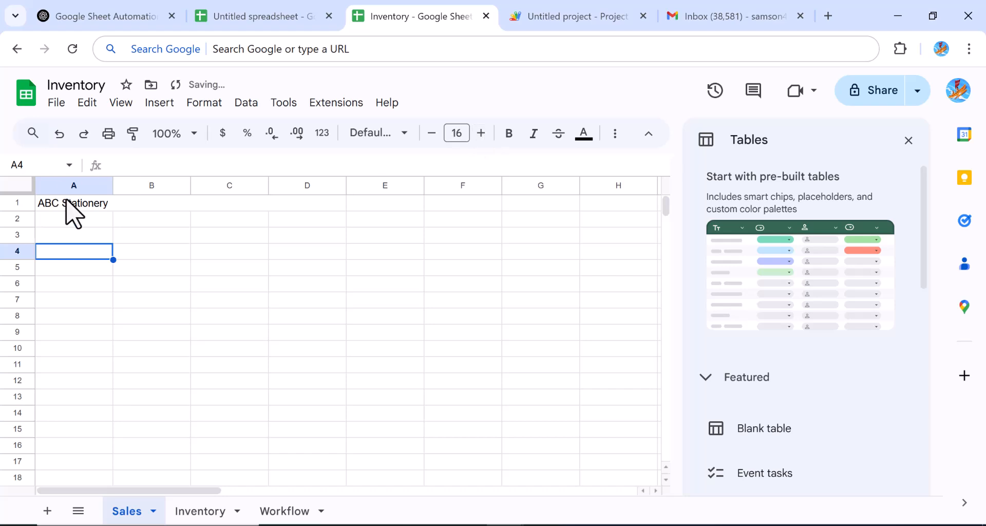
{"action": "left_click", "coordinate": [67, 200]}
{"action": "left_click", "coordinate": [482, 137]}
{"action": "left_click", "coordinate": [483, 137]}
{"action": "left_click", "coordinate": [483, 137]}
{"action": "left_click", "coordinate": [482, 137]}
{"action": "left_click", "coordinate": [482, 136]}
{"action": "left_click", "coordinate": [483, 137]}
{"action": "left_click", "coordinate": [483, 136]}
{"action": "left_click", "coordinate": [485, 137]}
{"action": "left_click", "coordinate": [485, 137]}
{"action": "left_click", "coordinate": [491, 136]}
Step: Make the title bold with dark red text
{"action": "left_click", "coordinate": [509, 134]}
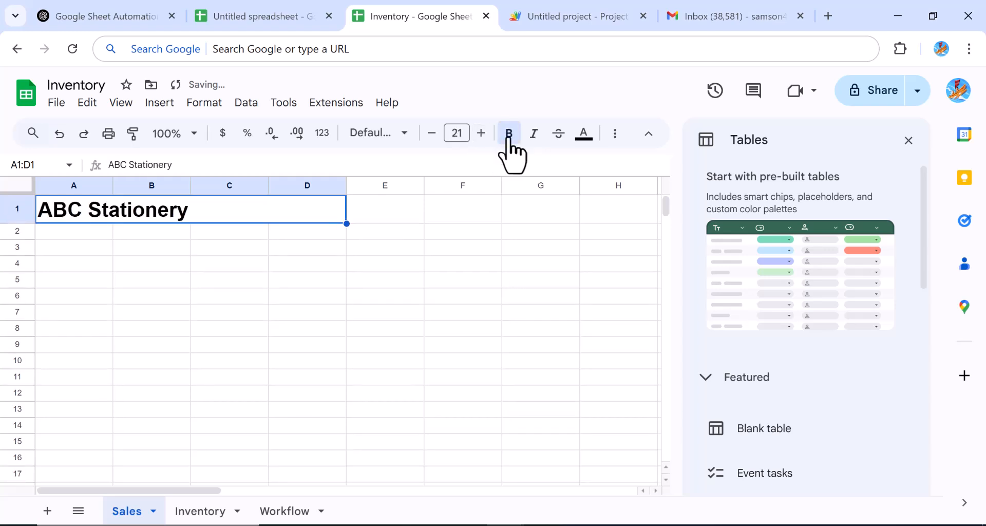
{"action": "left_click", "coordinate": [584, 135]}
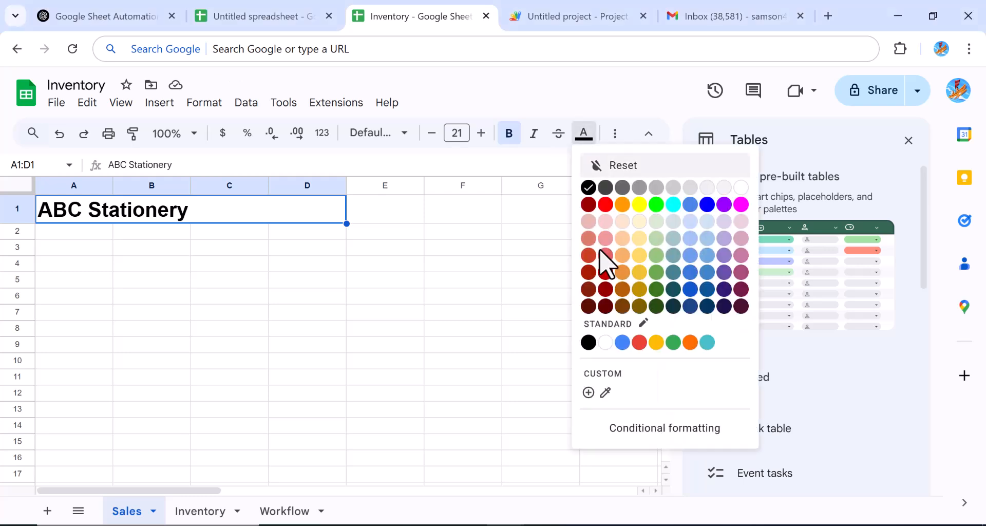
{"action": "left_click", "coordinate": [605, 277]}
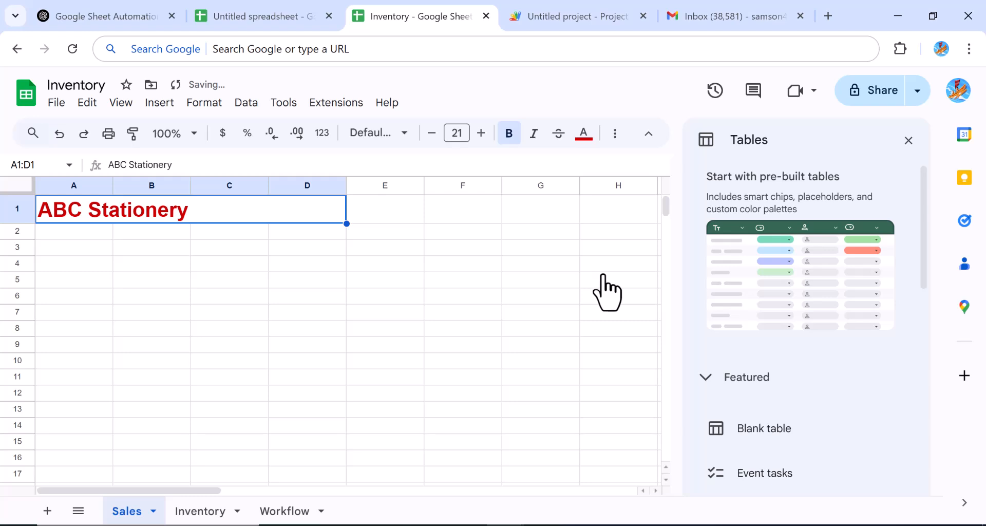
{"action": "left_click", "coordinate": [239, 252]}
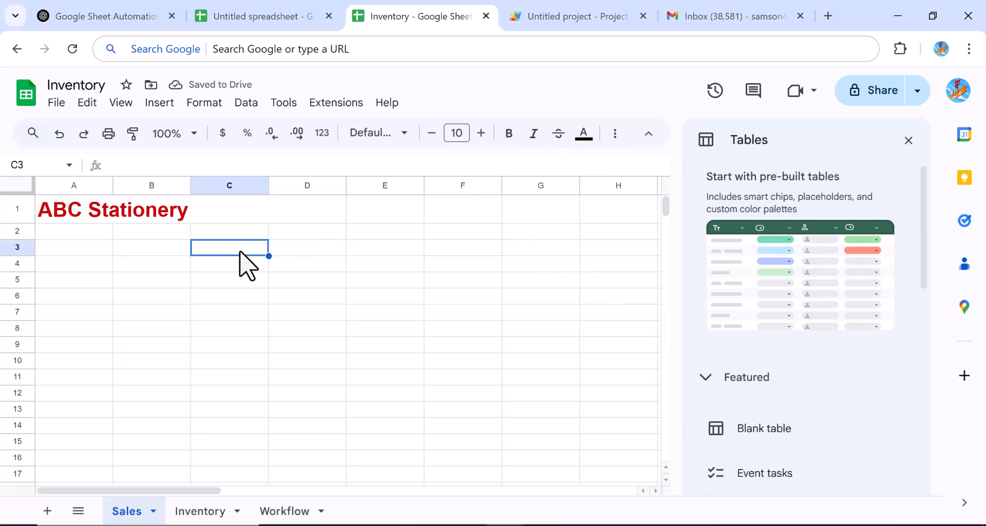
Step: Paste the headers Date, Item Sold, Quantity, price and Customer into A2:E2
{"action": "left_click", "coordinate": [81, 236]}
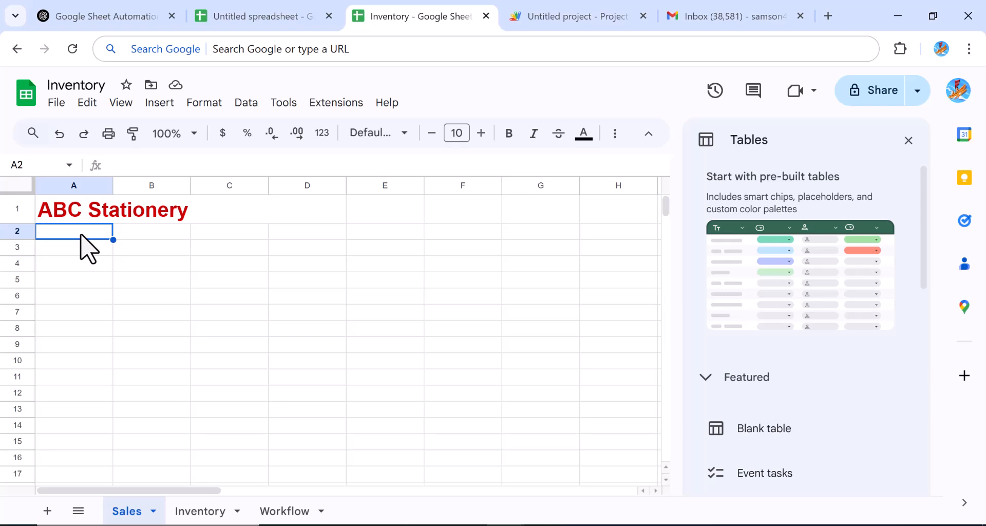
{"action": "type", "text": "Date\tItem Sold\tQuantity\tprice\tCustomer"}
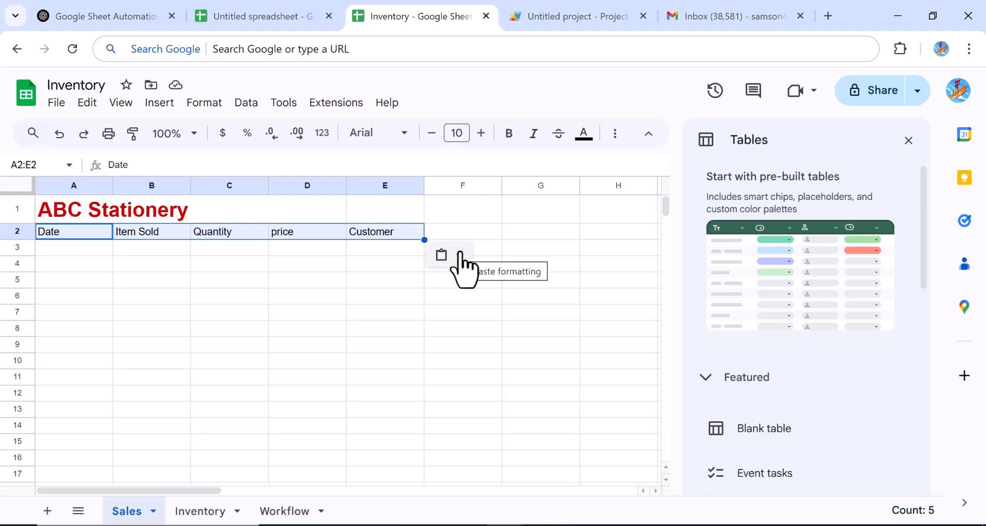
{"action": "left_click_drag", "start_coordinate": [93, 253], "coordinate": [82, 496]}
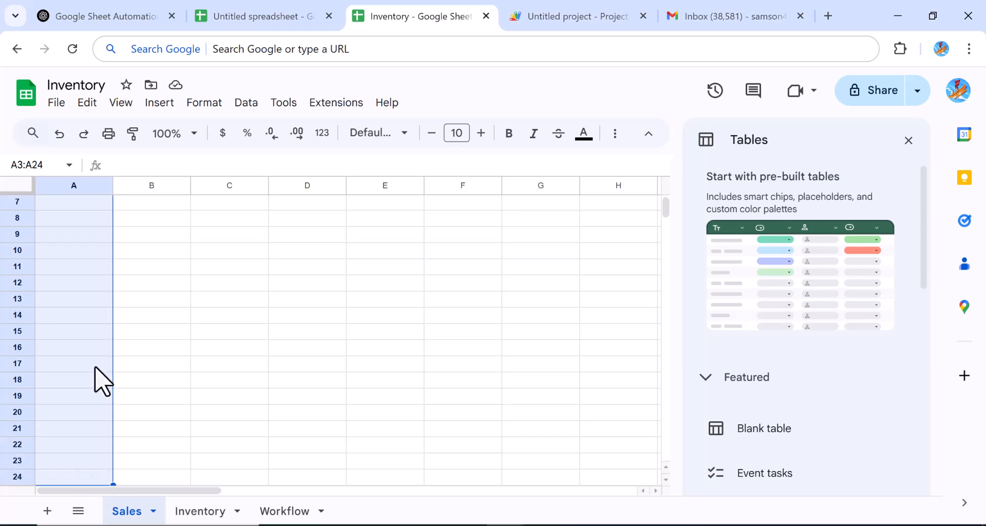
Step: Apply the Date number format to cells A3:A24 of the Date column
{"action": "left_click", "coordinate": [215, 106]}
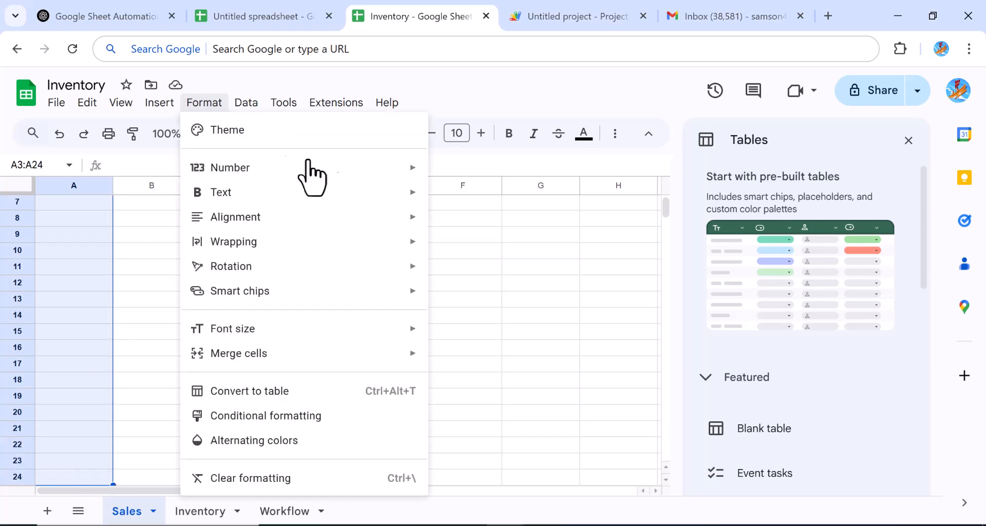
{"action": "mouse_move", "coordinate": [414, 167]}
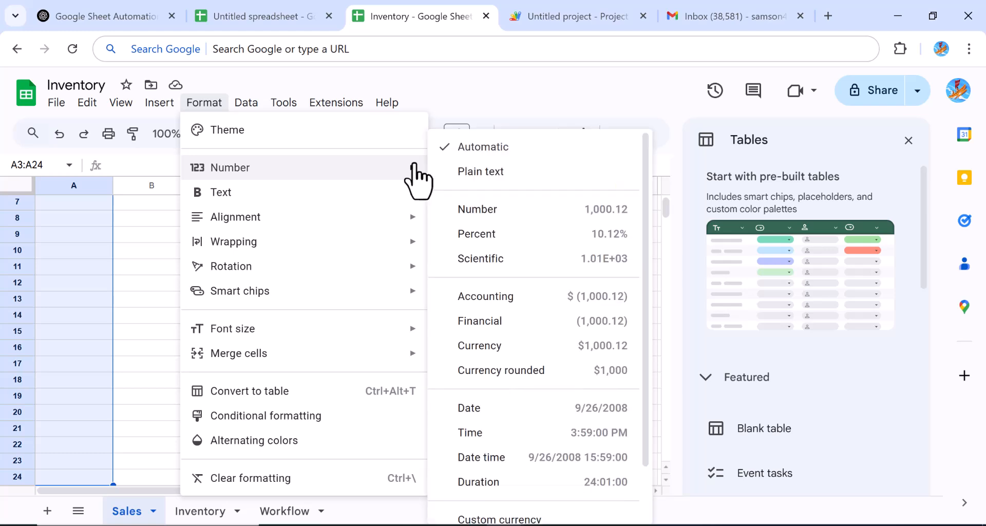
{"action": "left_click", "coordinate": [506, 411]}
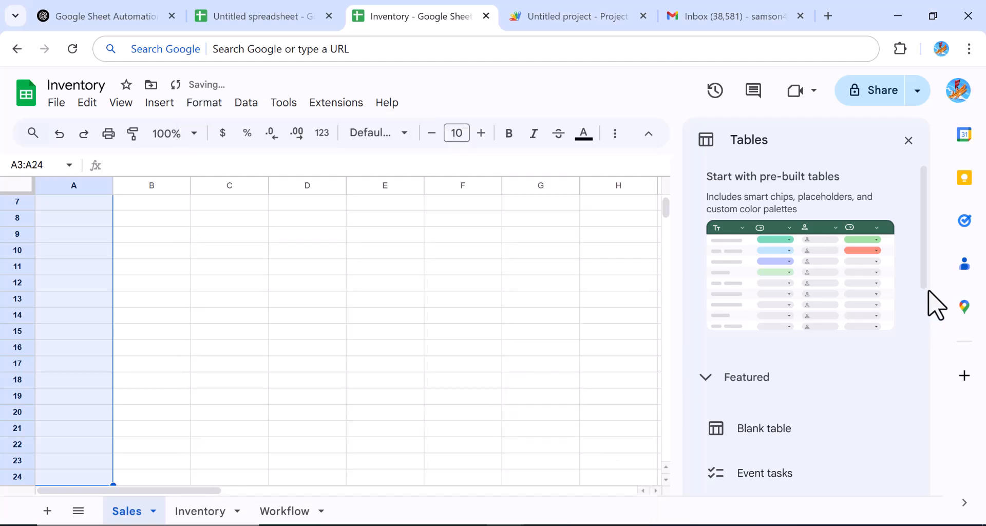
{"action": "left_click", "coordinate": [354, 302]}
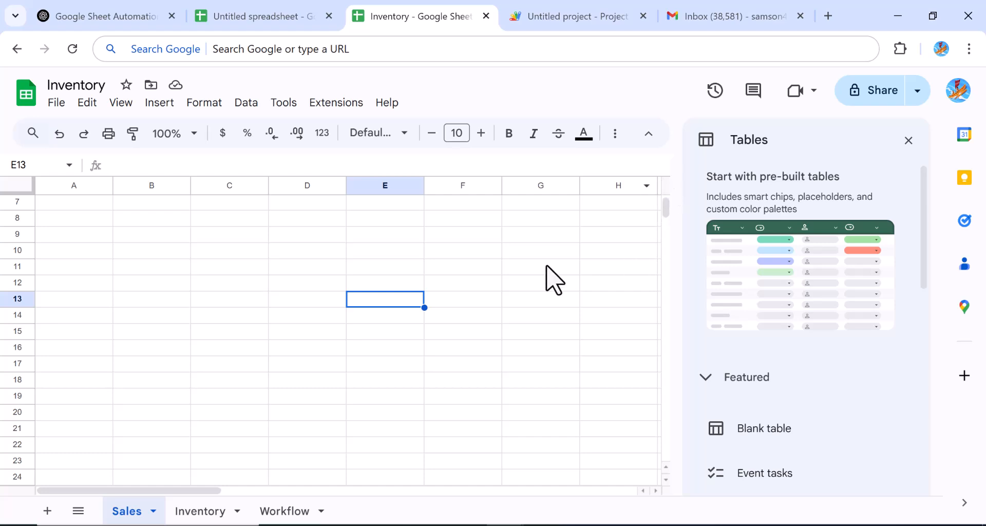
{"action": "key", "text": "Up"}
{"action": "key", "text": "Up"}
{"action": "key", "text": "Up"}
{"action": "key", "text": "Up"}
{"action": "key", "text": "Up"}
{"action": "key", "text": "Up"}
{"action": "key", "text": "Up"}
{"action": "key", "text": "Up"}
{"action": "key", "text": "Up"}
{"action": "key", "text": "Up"}
{"action": "key", "text": "Up"}
{"action": "key", "text": "Up"}
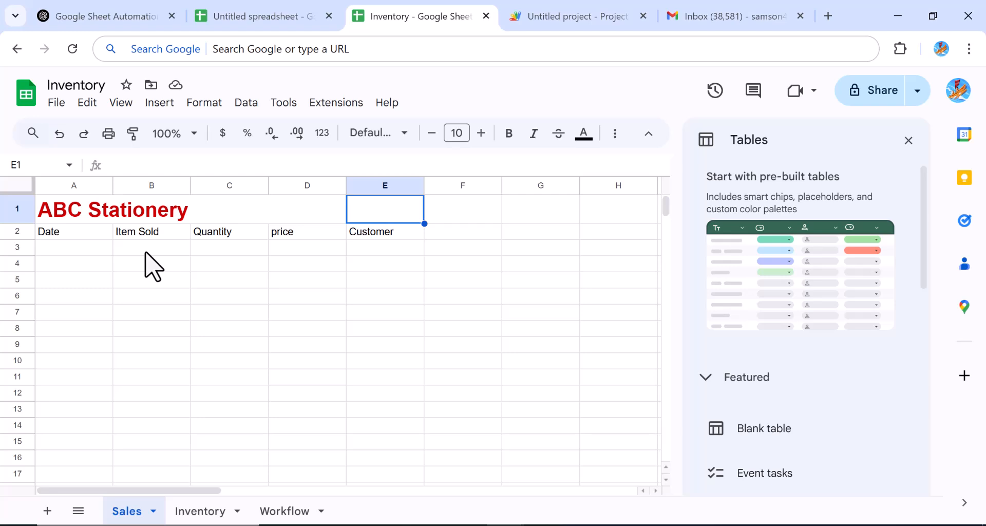
Step: Add a dropdown to Item Sold cells B3:B24 from the right-click menu
{"action": "left_click_drag", "start_coordinate": [145, 253], "coordinate": [154, 462]}
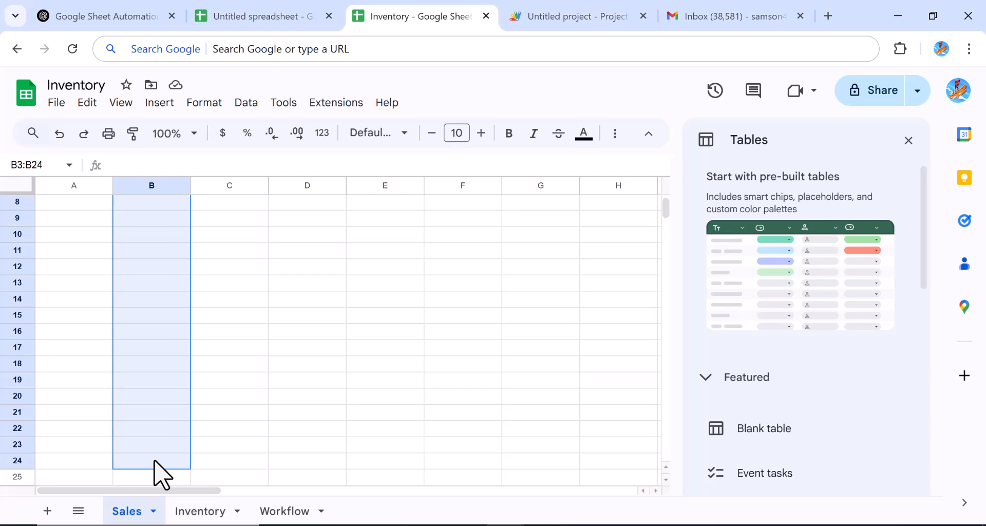
{"action": "right_click", "coordinate": [154, 461]}
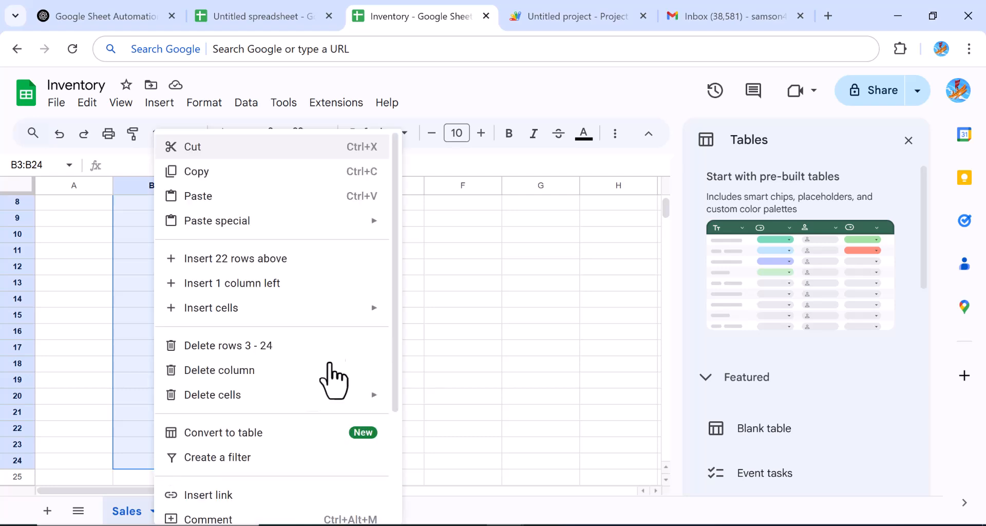
{"action": "scroll", "coordinate": [397, 383], "scroll_direction": "down", "scroll_amount": 1}
{"action": "left_click_drag", "start_coordinate": [397, 382], "coordinate": [378, 511]}
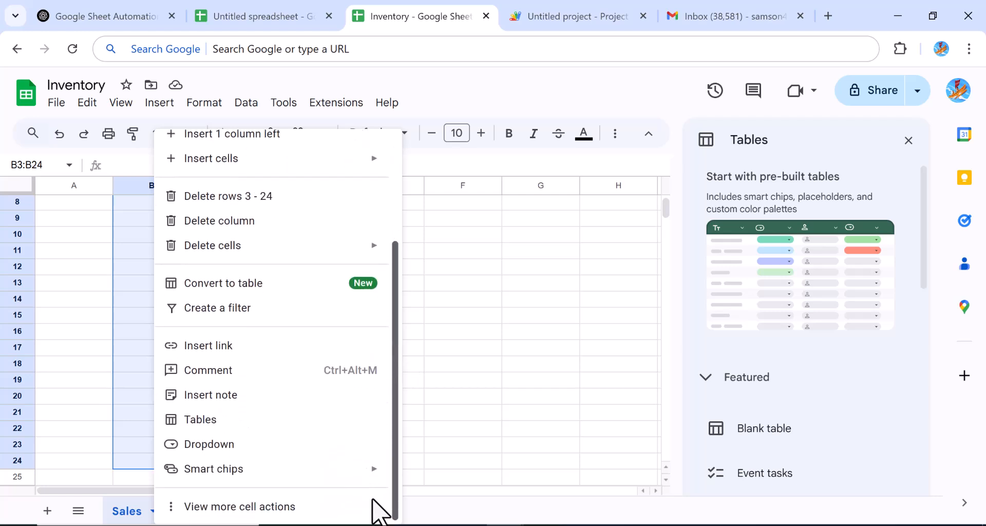
{"action": "left_click", "coordinate": [229, 445]}
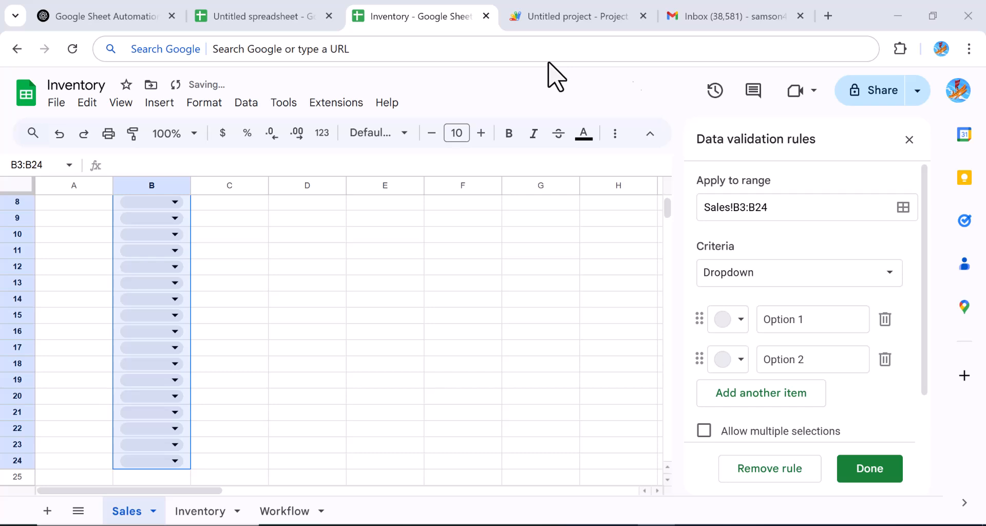
Step: Set the dropdown range to end at B24 and its first options to Ruler and Pencil
{"action": "left_click", "coordinate": [760, 210]}
{"action": "key", "text": "BackSpace"}
{"action": "type", "text": "4"}
{"action": "left_click", "coordinate": [805, 324]}
{"action": "key", "text": "BackSpace"}
{"action": "key", "text": "BackSpace"}
{"action": "key", "text": "BackSpace"}
{"action": "key", "text": "BackSpace"}
{"action": "key", "text": "BackSpace"}
{"action": "key", "text": "BackSpace"}
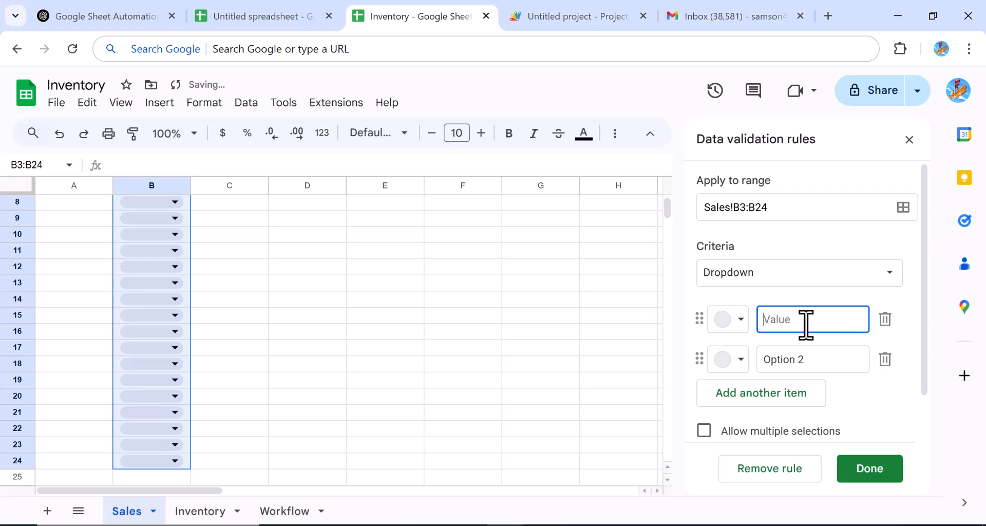
{"action": "type", "text": "Rul"}
{"action": "key", "text": "BackSpace"}
{"action": "key", "text": "BackSpace"}
{"action": "key", "text": "BackSpace"}
{"action": "left_click", "coordinate": [788, 324]}
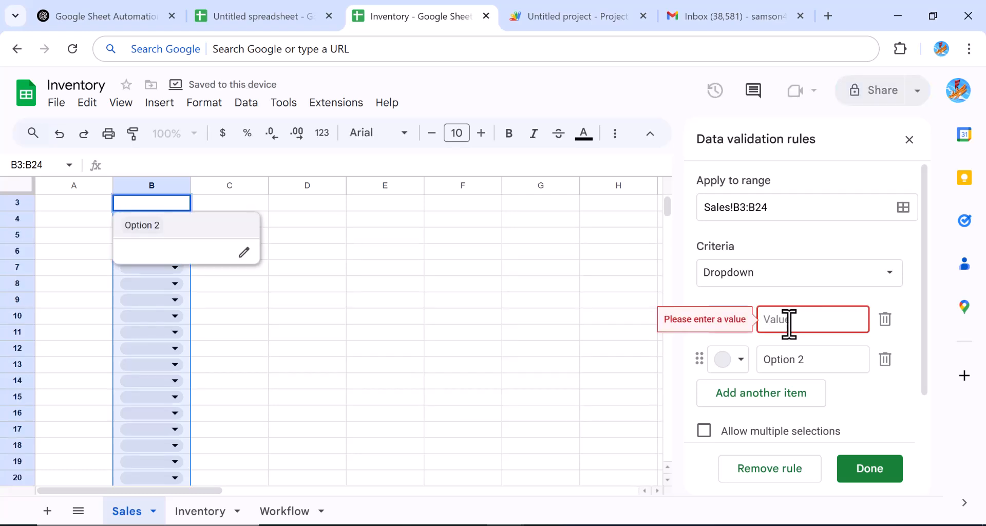
{"action": "type", "text": "Ruler"}
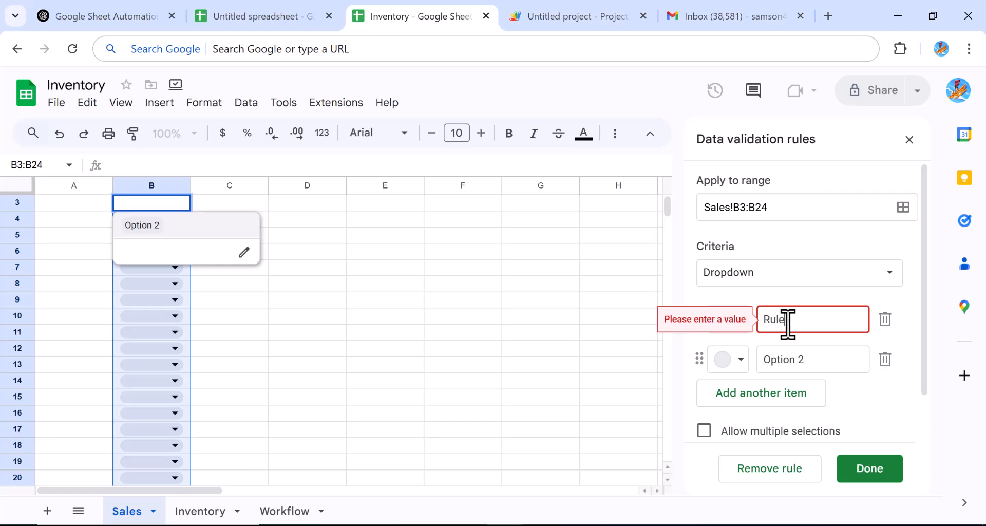
{"action": "left_click", "coordinate": [807, 362]}
{"action": "key", "text": "BackSpace"}
{"action": "key", "text": "BackSpace"}
{"action": "key", "text": "BackSpace"}
{"action": "key", "text": "BackSpace"}
{"action": "key", "text": "BackSpace"}
{"action": "key", "text": "BackSpace"}
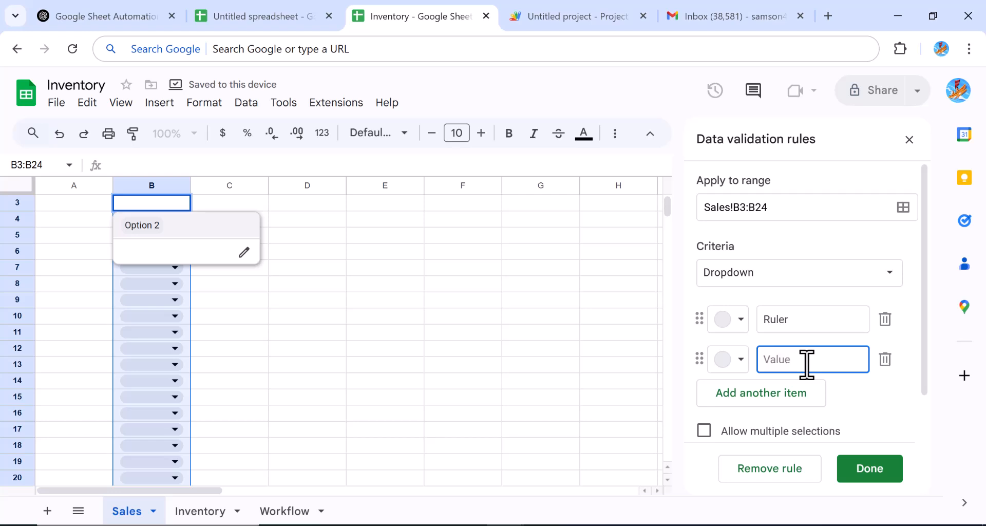
{"action": "type", "text": "Pencil"}
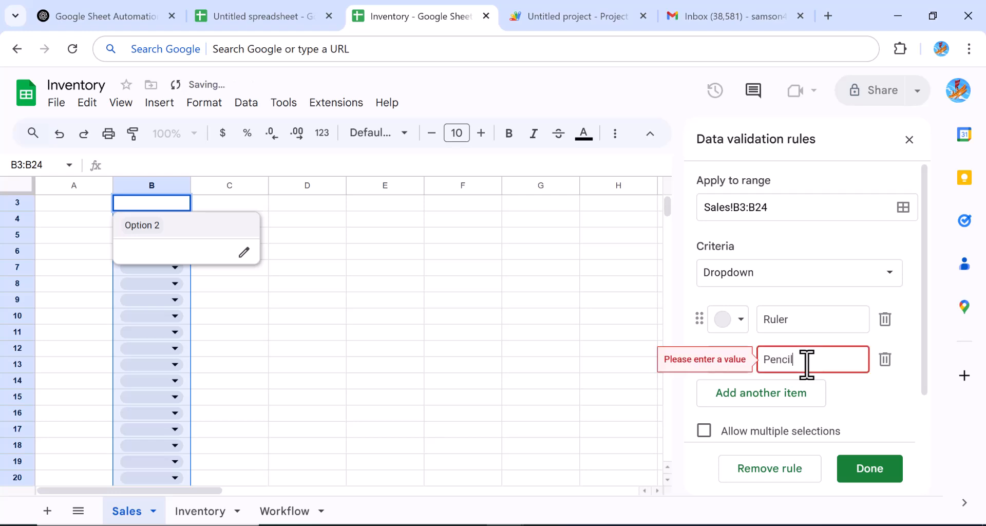
Step: Add Note Book, Text Book and graphsheet as dropdown options and save the rule
{"action": "left_click", "coordinate": [789, 400]}
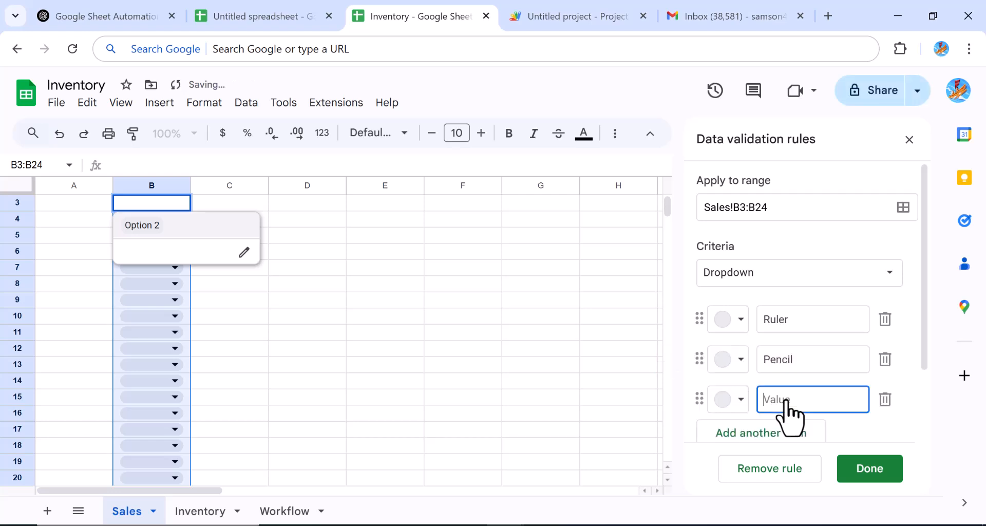
{"action": "type", "text": "Book"}
{"action": "key", "text": "BackSpace"}
{"action": "key", "text": "BackSpace"}
{"action": "key", "text": "BackSpace"}
{"action": "key", "text": "BackSpace"}
{"action": "type", "text": "No"}
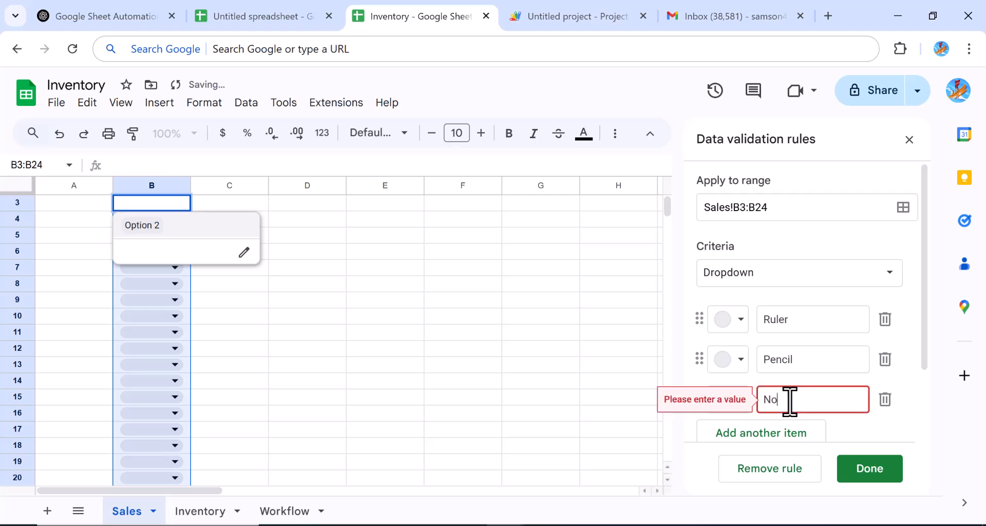
{"action": "type", "text": "te Bo"}
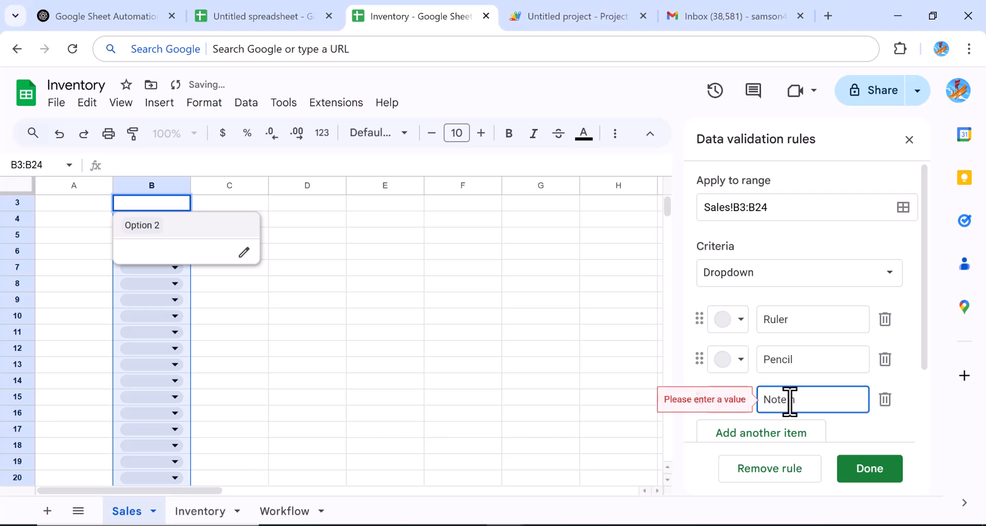
{"action": "key", "text": "BackSpace"}
{"action": "key", "text": "BackSpace"}
{"action": "key", "text": "BackSpace"}
{"action": "type", "text": "ook"}
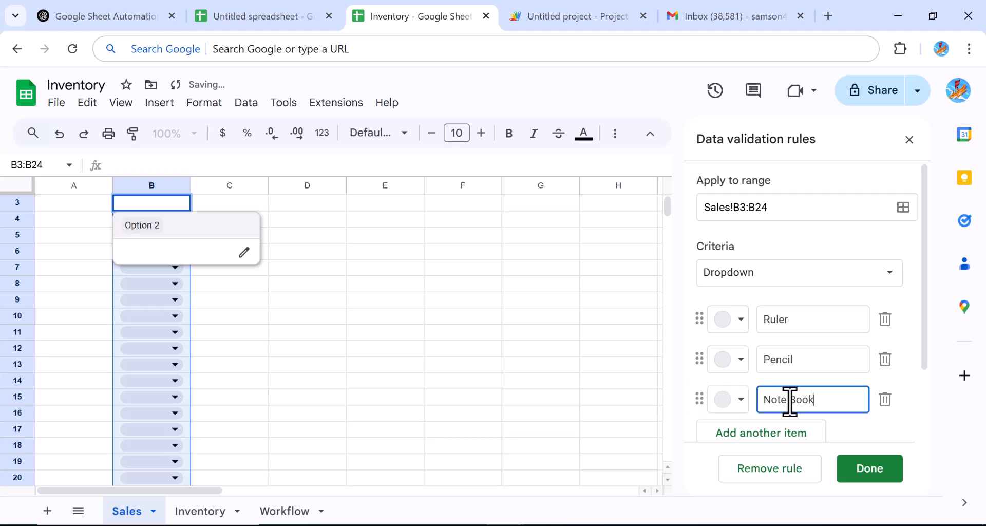
{"action": "left_click", "coordinate": [775, 434]}
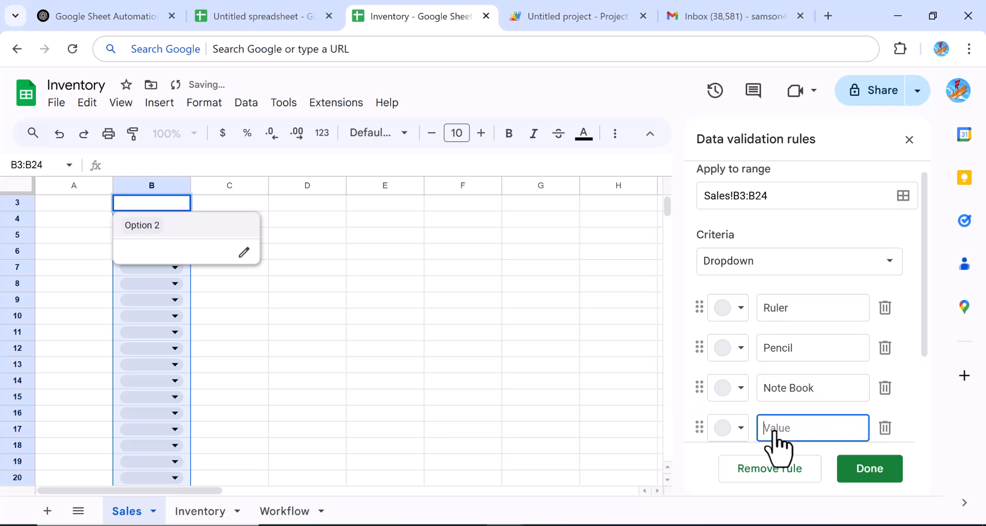
{"action": "type", "text": "Text Book"}
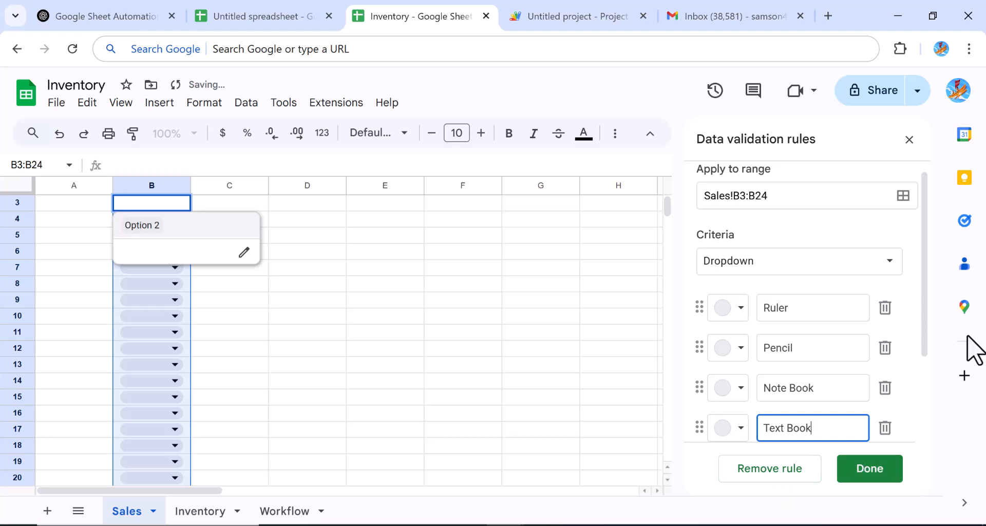
{"action": "scroll", "coordinate": [925, 355], "scroll_direction": "down", "scroll_amount": 2}
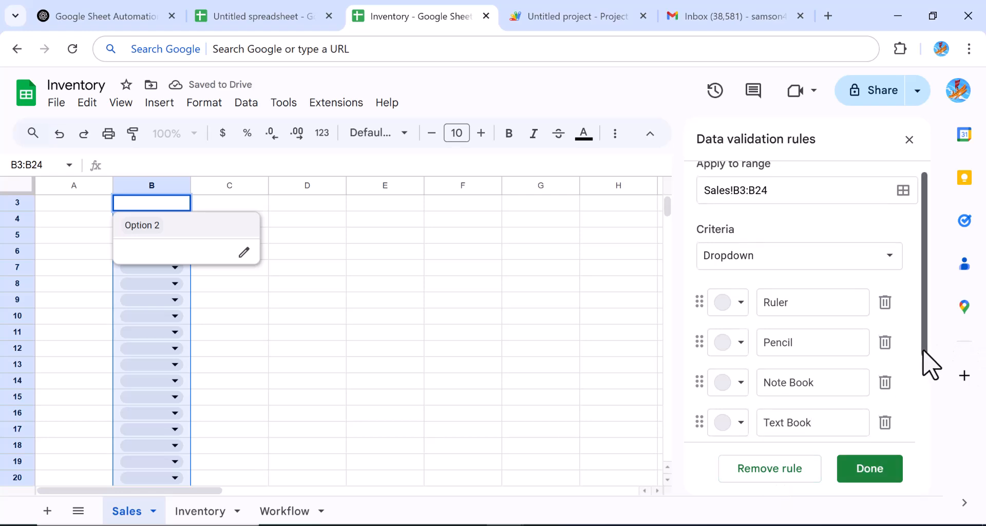
{"action": "scroll", "coordinate": [924, 406], "scroll_direction": "down", "scroll_amount": 3}
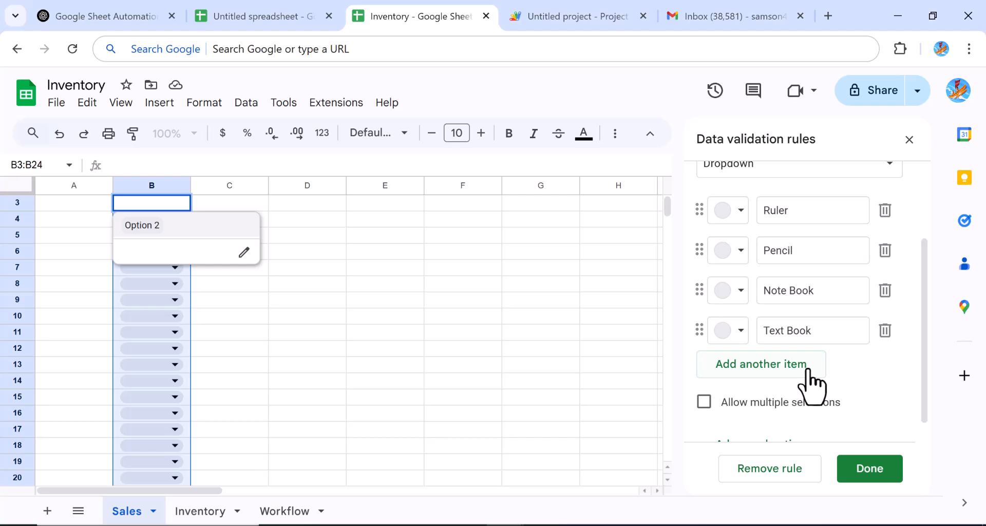
{"action": "left_click", "coordinate": [807, 369]}
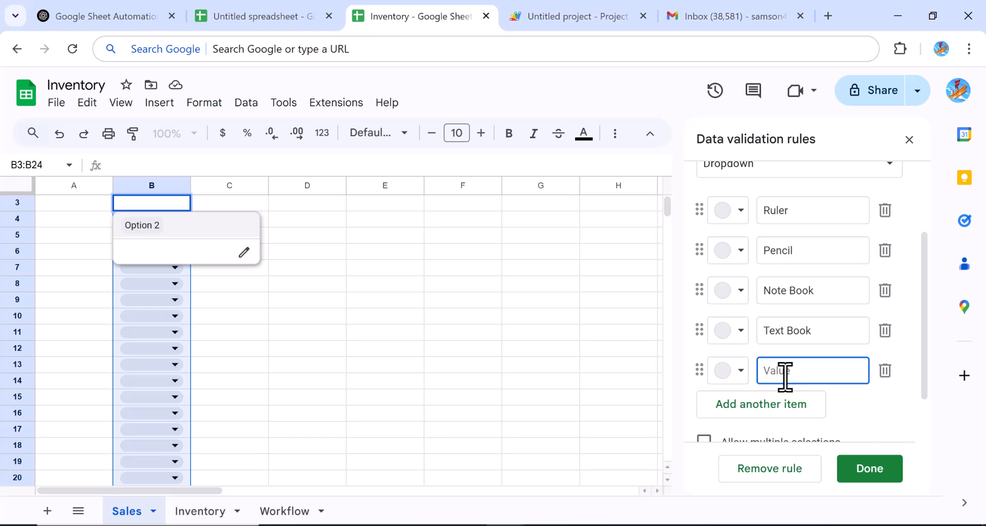
{"action": "type", "text": "graphsheet"}
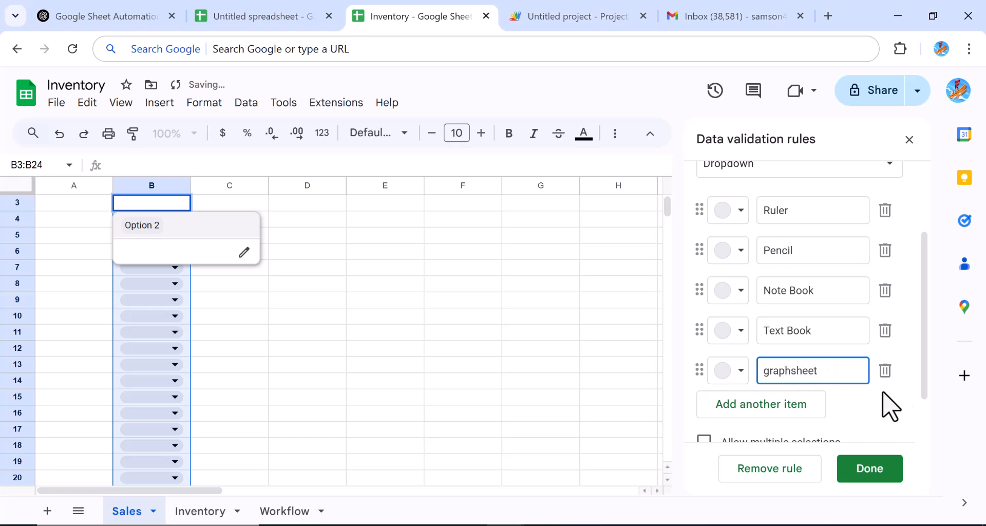
{"action": "left_click_drag", "start_coordinate": [926, 382], "coordinate": [919, 464]}
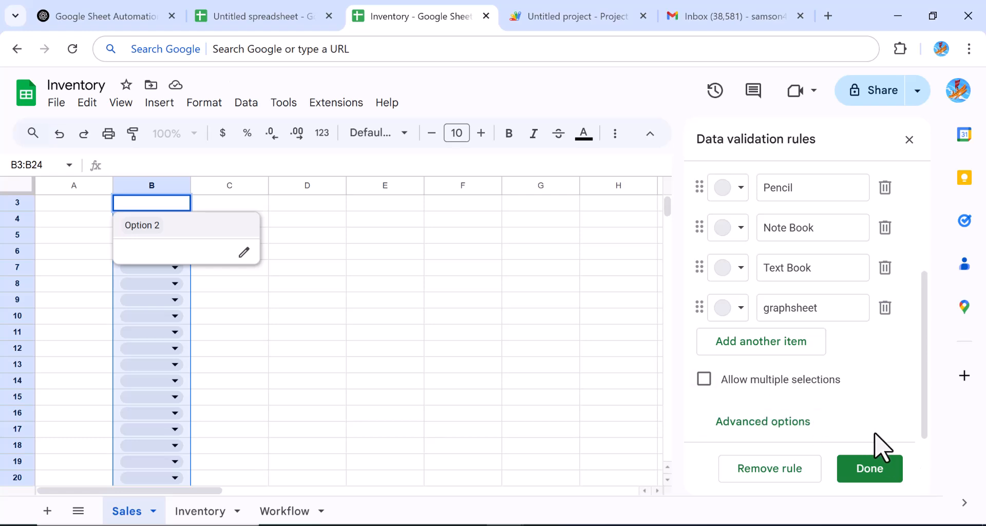
{"action": "left_click", "coordinate": [863, 475]}
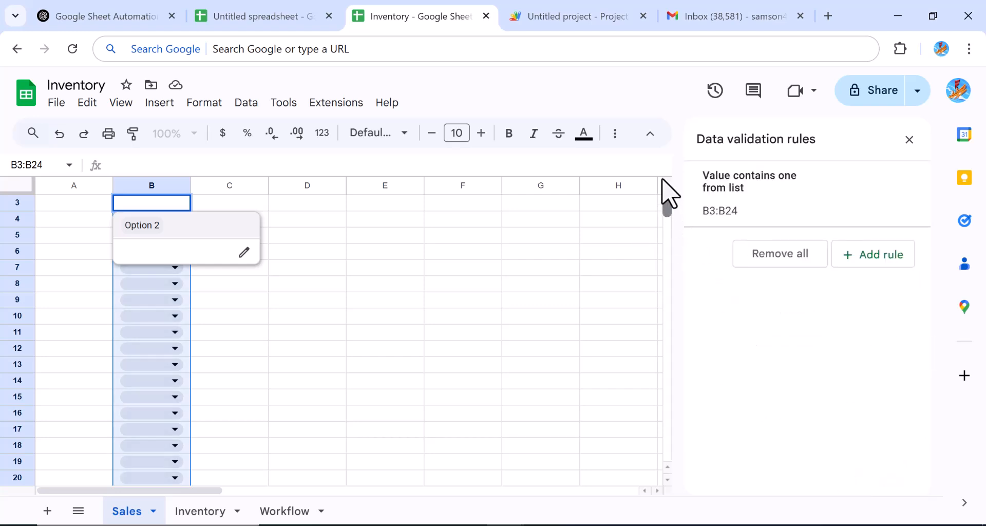
Step: Apply the Currency rounded number format to price cells D3:D24
{"action": "scroll", "coordinate": [658, 198], "scroll_direction": "up", "scroll_amount": 1}
{"action": "left_click", "coordinate": [265, 300]}
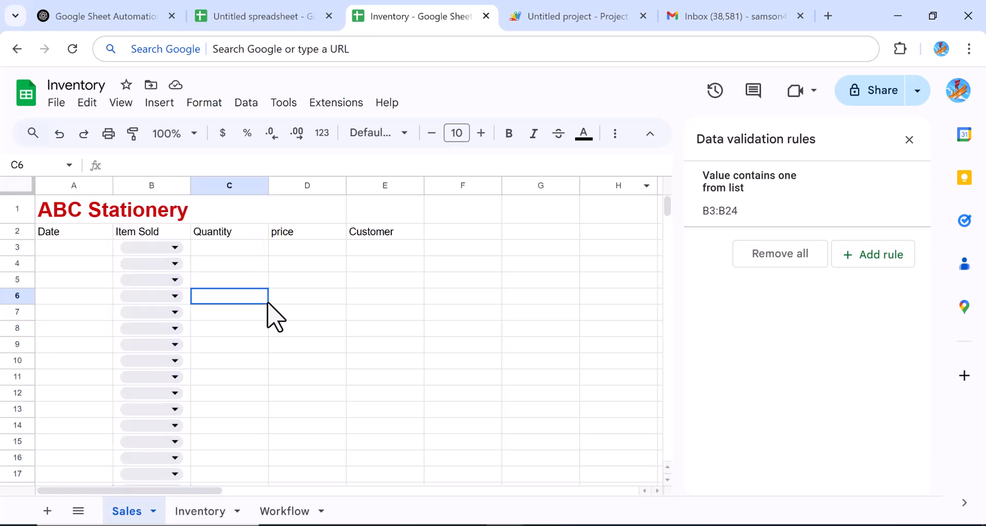
{"action": "left_click", "coordinate": [245, 251]}
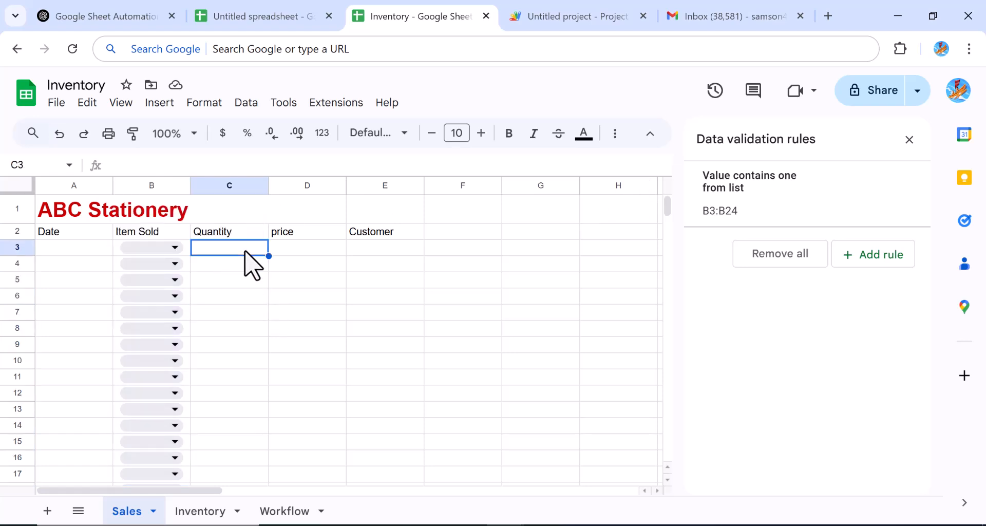
{"action": "left_click_drag", "start_coordinate": [245, 251], "coordinate": [231, 426]}
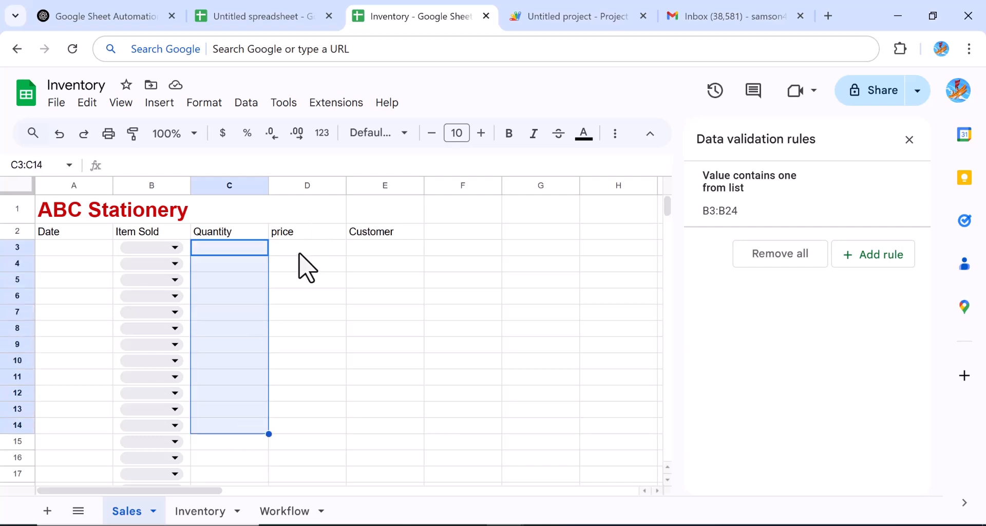
{"action": "left_click", "coordinate": [307, 266]}
{"action": "left_click_drag", "start_coordinate": [299, 253], "coordinate": [301, 383]}
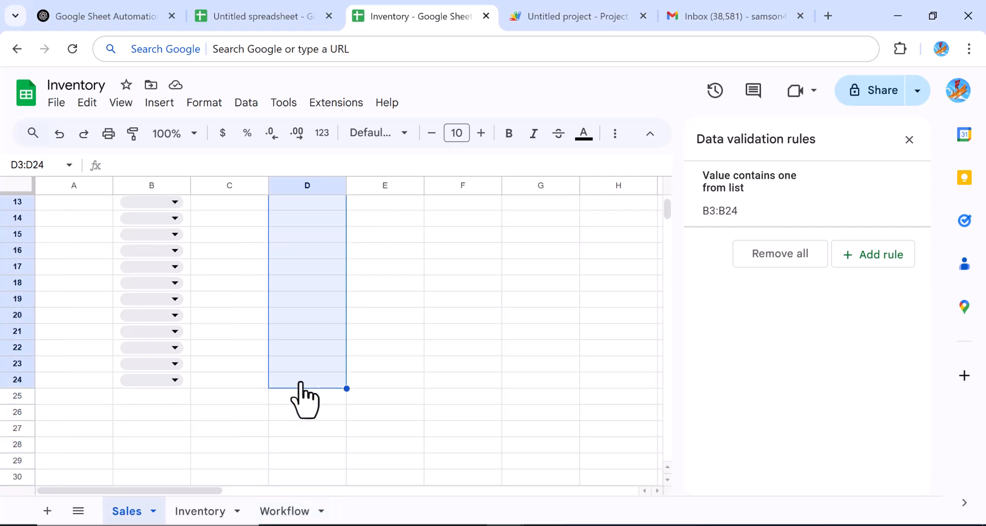
{"action": "left_click", "coordinate": [208, 103]}
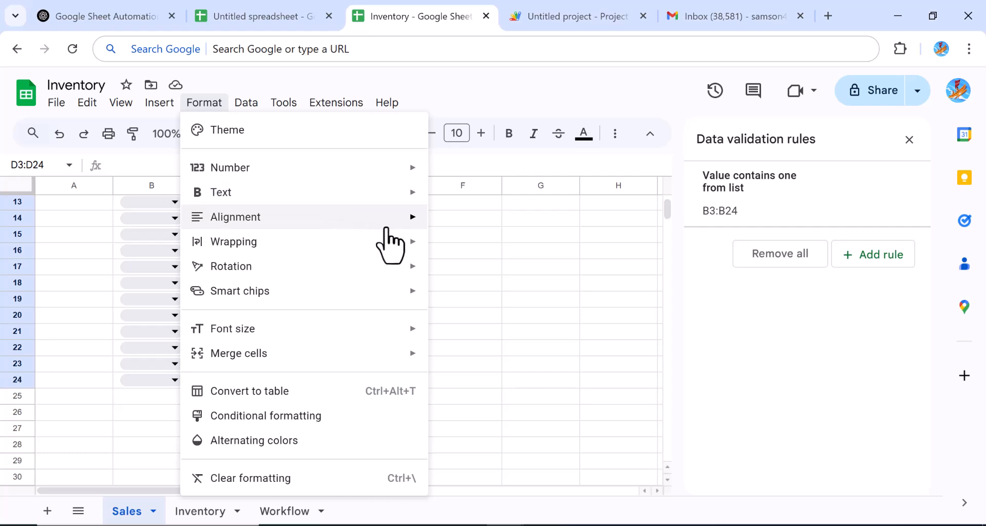
{"action": "mouse_move", "coordinate": [388, 226]}
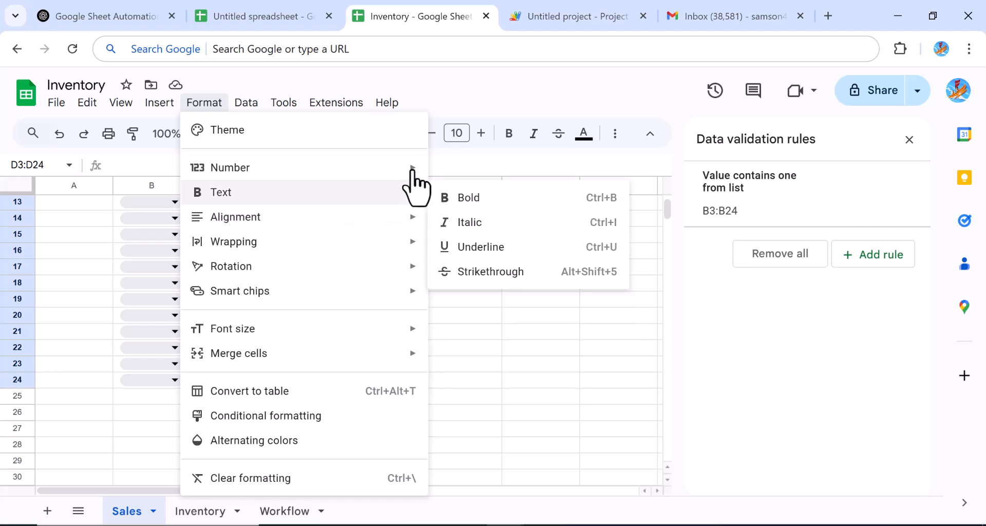
{"action": "mouse_move", "coordinate": [414, 170]}
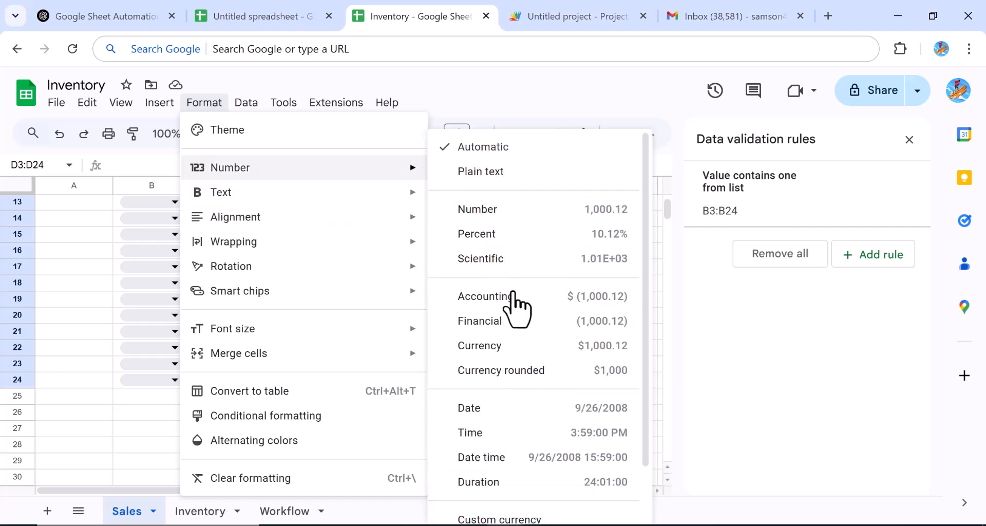
{"action": "left_click", "coordinate": [505, 370]}
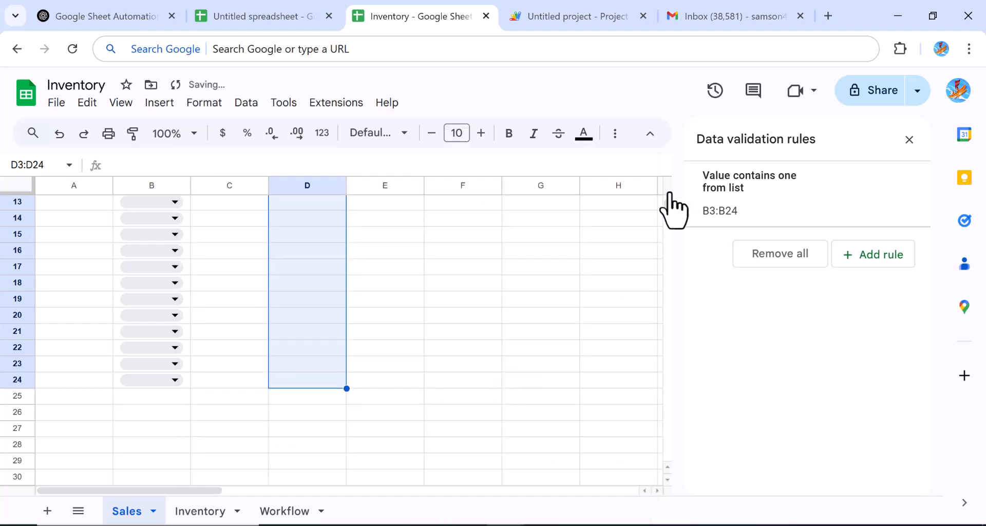
{"action": "left_click_drag", "start_coordinate": [667, 208], "coordinate": [665, 197]}
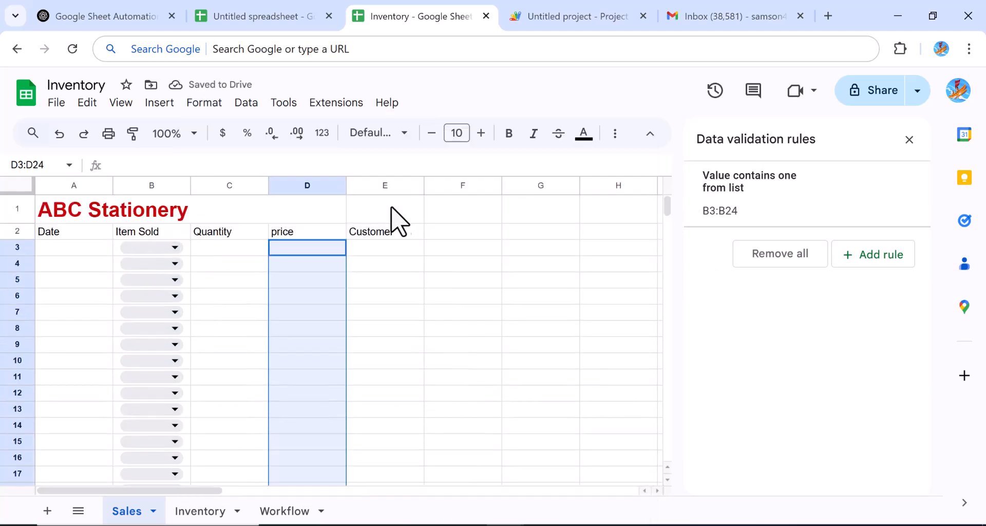
{"action": "left_click", "coordinate": [374, 247]}
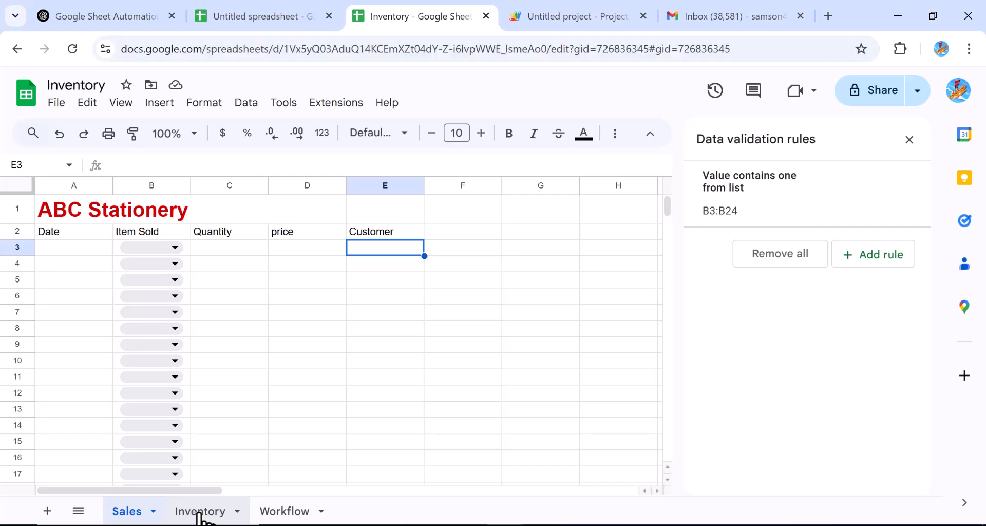
Step: On the Inventory sheet, paste the headers Item Name, Stock Level and Rorder Level into A1:C1
{"action": "left_click", "coordinate": [201, 514]}
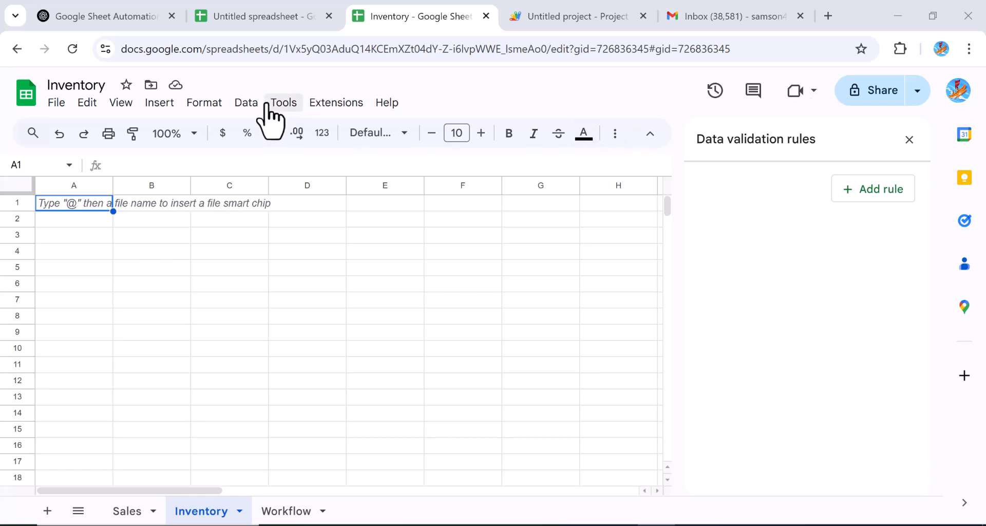
{"action": "left_click", "coordinate": [51, 207]}
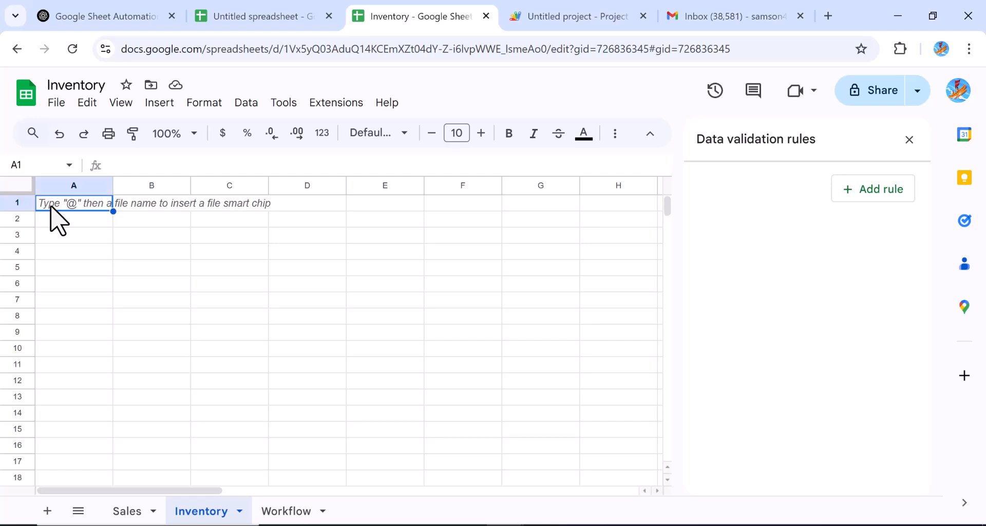
{"action": "type", "text": "Item Name\tStock Level\tReorder Level"}
{"action": "right_click", "coordinate": [50, 206]}
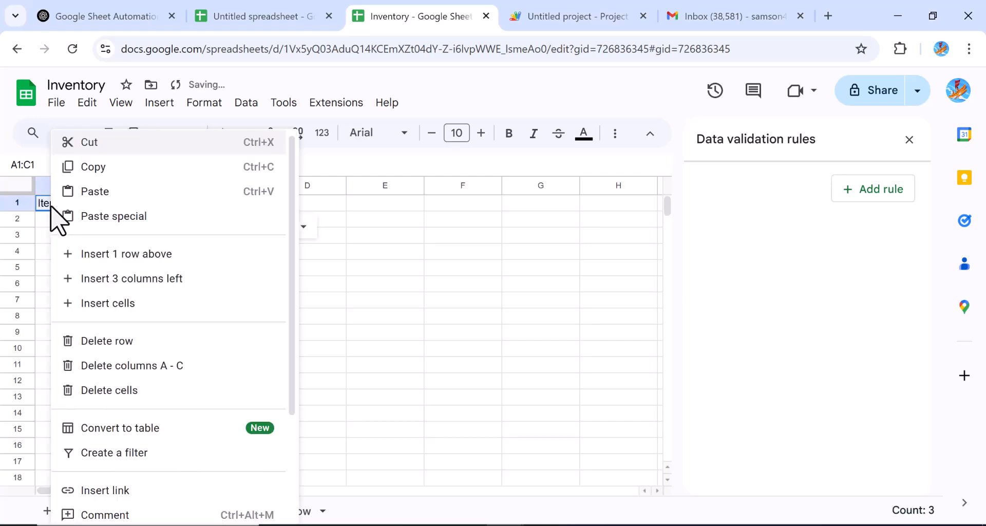
{"action": "left_click", "coordinate": [423, 307]}
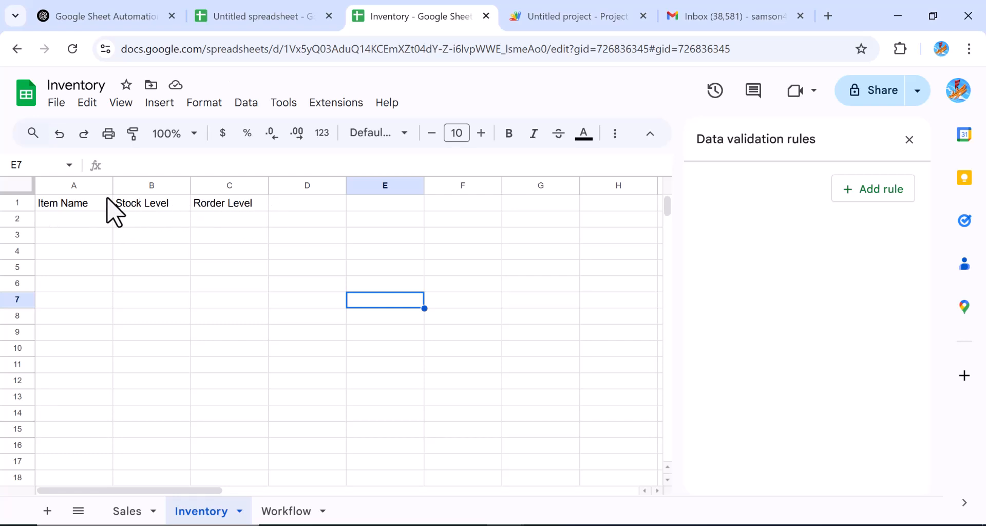
{"action": "left_click", "coordinate": [52, 224]}
Step: Add a dropdown to Item Name cells A2:A22 with Ruler as its first choice
{"action": "left_click_drag", "start_coordinate": [103, 217], "coordinate": [81, 466]}
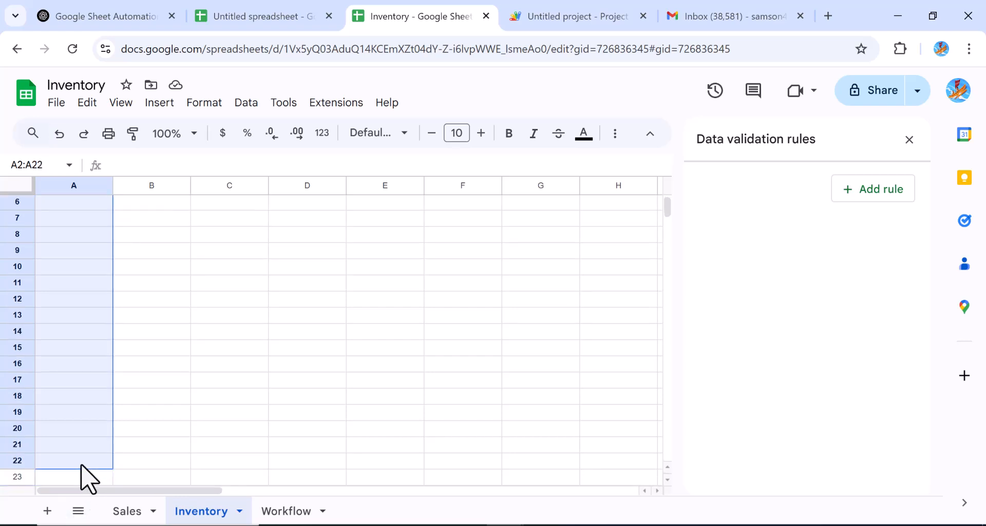
{"action": "right_click", "coordinate": [81, 468]}
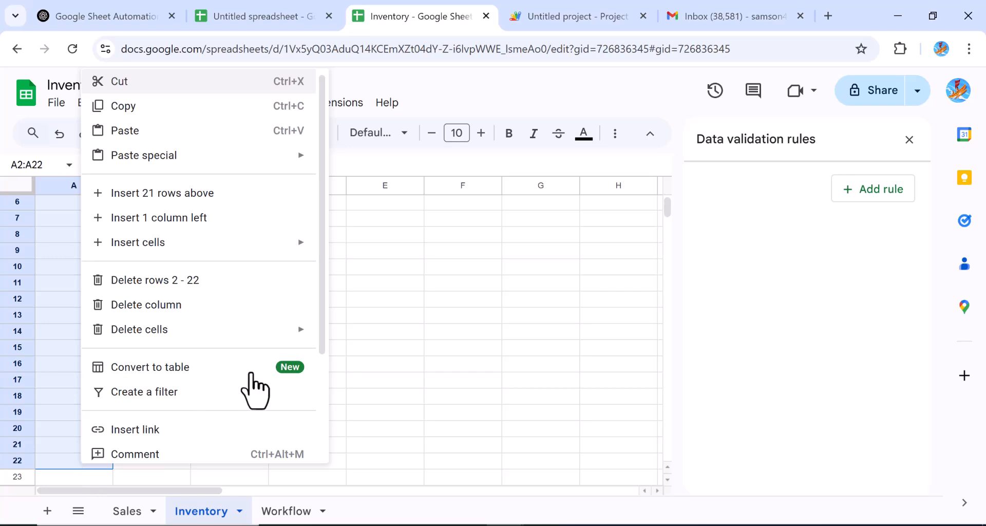
{"action": "left_click_drag", "start_coordinate": [323, 352], "coordinate": [309, 480]}
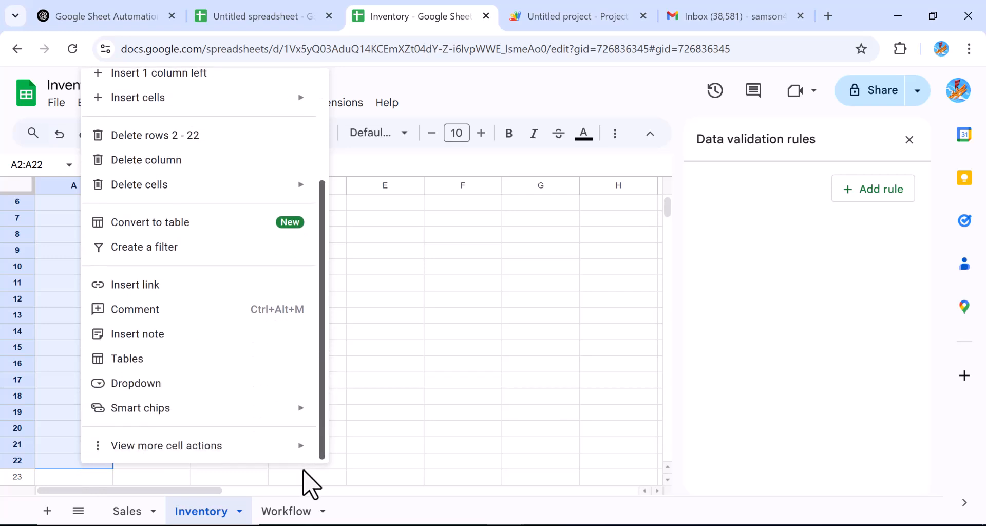
{"action": "left_click", "coordinate": [161, 384]}
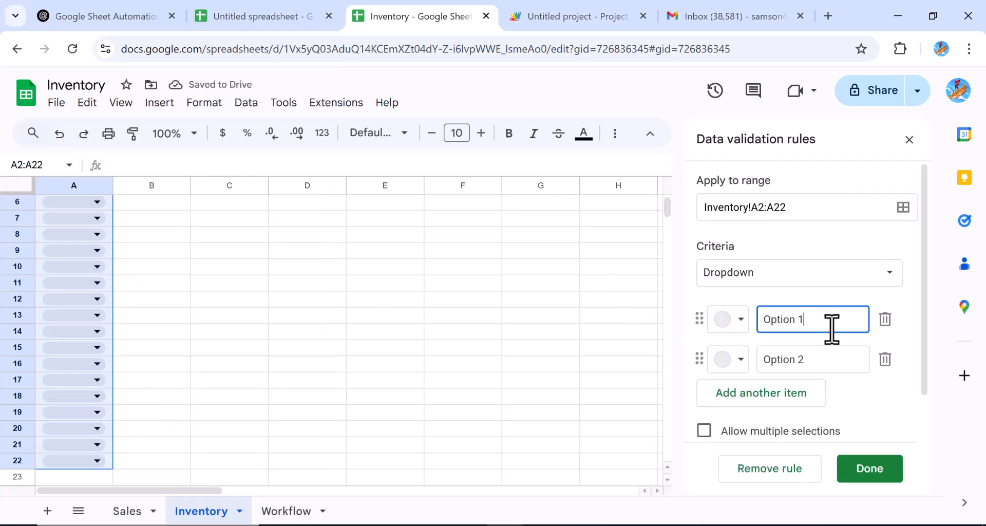
{"action": "key", "text": "BackSpace"}
{"action": "key", "text": "BackSpace"}
{"action": "key", "text": "BackSpace"}
{"action": "key", "text": "BackSpace"}
{"action": "key", "text": "BackSpace"}
{"action": "key", "text": "BackSpace"}
{"action": "key", "text": "BackSpace"}
{"action": "key", "text": "BackSpace"}
{"action": "type", "text": "Ruler"}
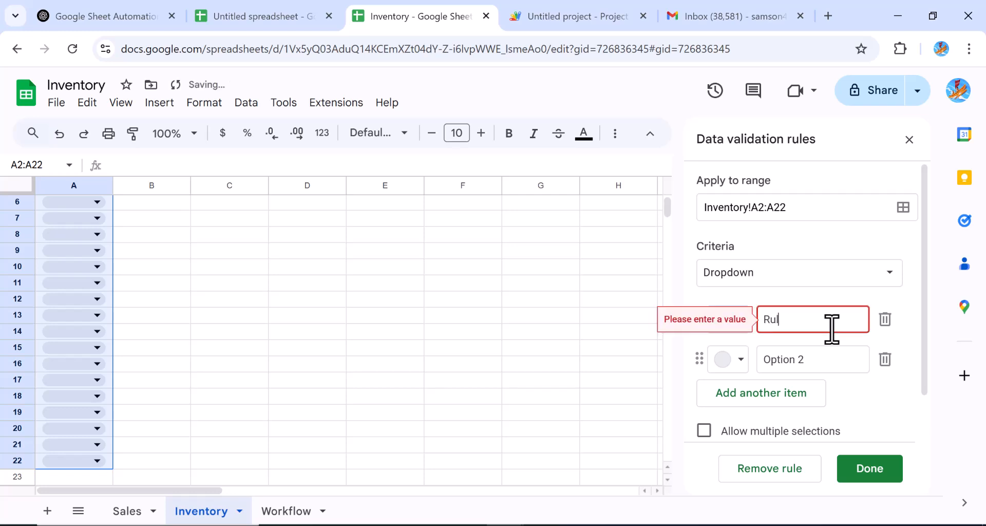
Step: Add Pencil and Text book as the next dropdown choices
{"action": "left_click", "coordinate": [812, 362]}
{"action": "key", "text": "BackSpace"}
{"action": "key", "text": "BackSpace"}
{"action": "key", "text": "BackSpace"}
{"action": "key", "text": "BackSpace"}
{"action": "key", "text": "BackSpace"}
{"action": "key", "text": "BackSpace"}
{"action": "key", "text": "BackSpace"}
{"action": "key", "text": "BackSpace"}
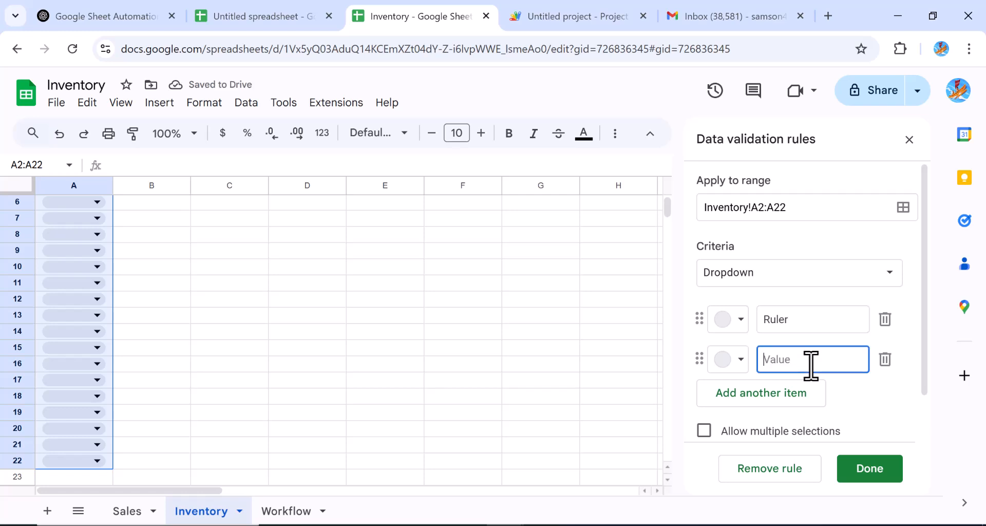
{"action": "type", "text": "Pencil"}
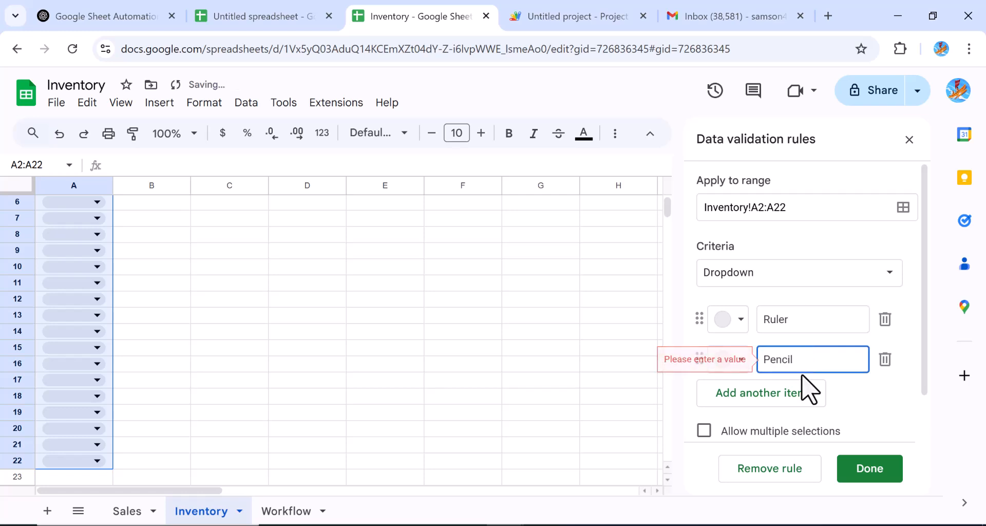
{"action": "left_click", "coordinate": [795, 402]}
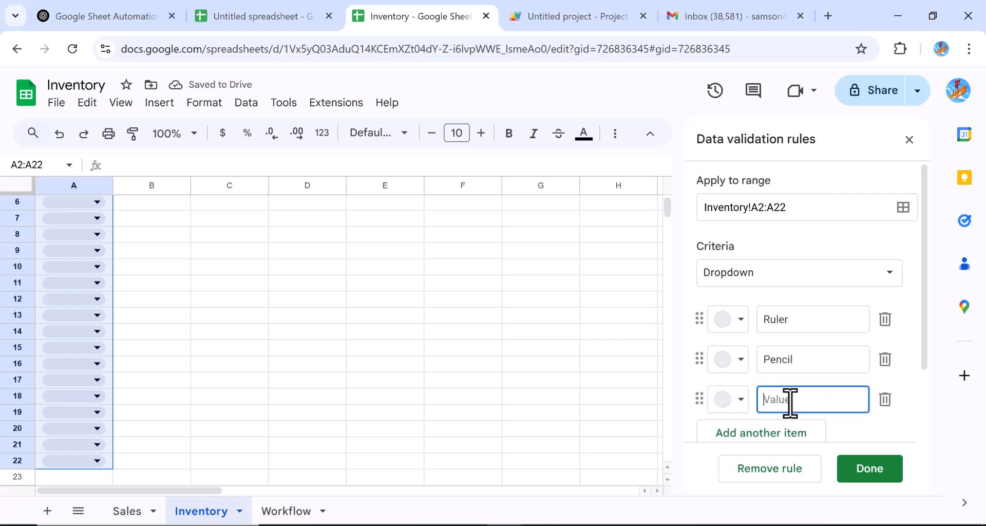
{"action": "type", "text": "Text books"}
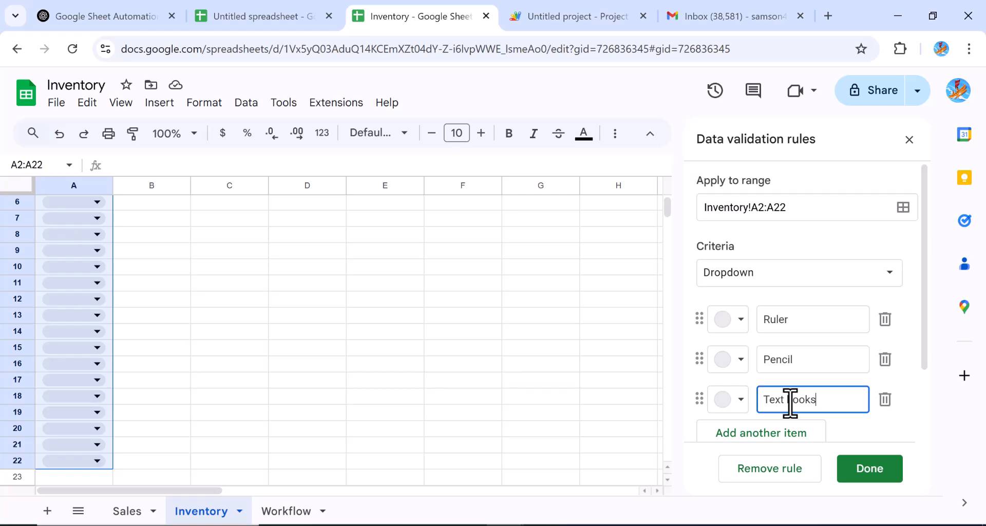
{"action": "key", "text": "BackSpace"}
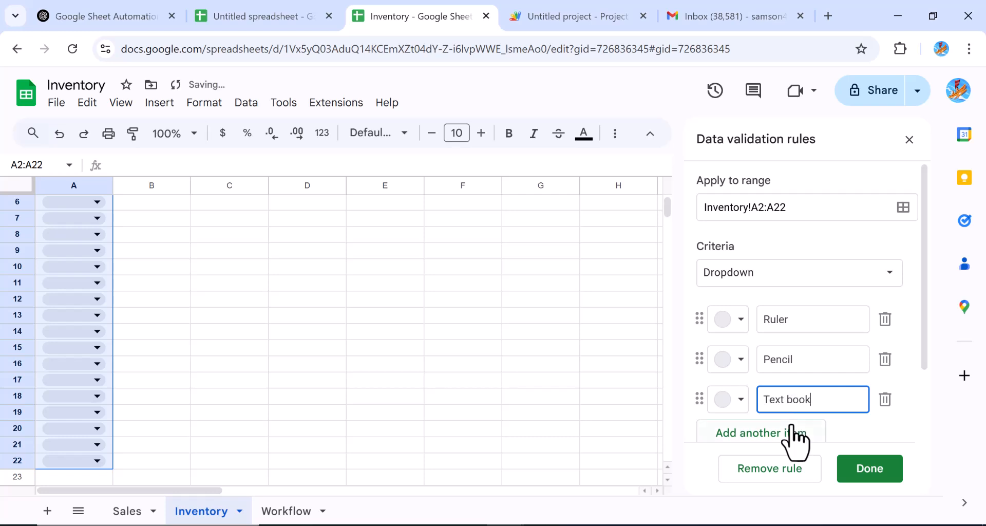
Step: Add Note book and graph sheet as choices and save the dropdown rule
{"action": "left_click", "coordinate": [793, 428]}
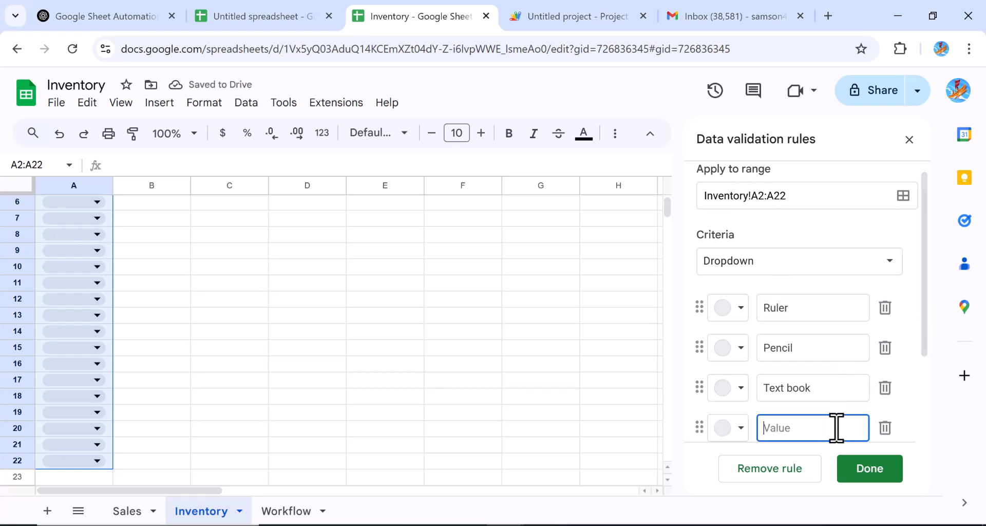
{"action": "type", "text": "Note book"}
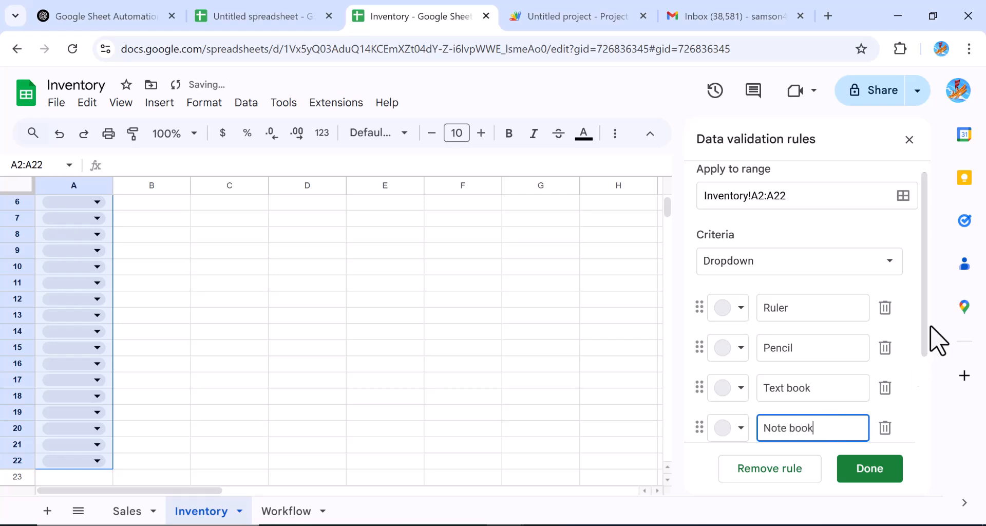
{"action": "left_click_drag", "start_coordinate": [924, 352], "coordinate": [904, 401]}
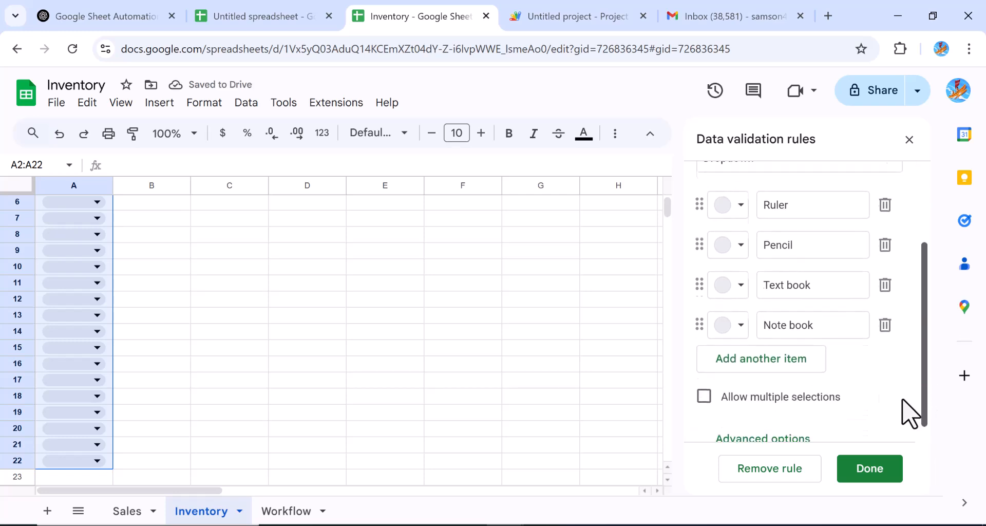
{"action": "left_click", "coordinate": [784, 358]}
{"action": "type", "text": "graph sheet"}
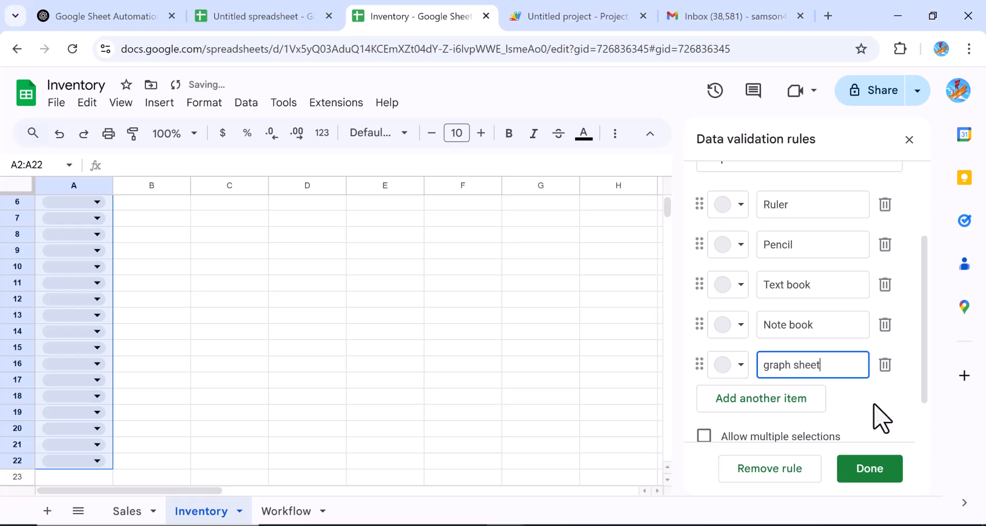
{"action": "left_click", "coordinate": [863, 466]}
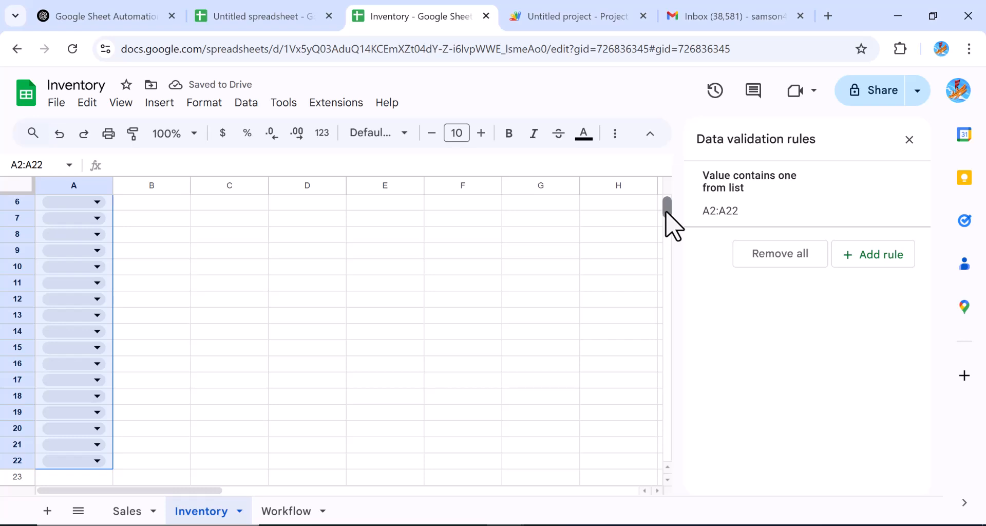
Step: Return to the top of the Inventory sheet and select the Stock Level column B
{"action": "left_click_drag", "start_coordinate": [669, 222], "coordinate": [674, 212]}
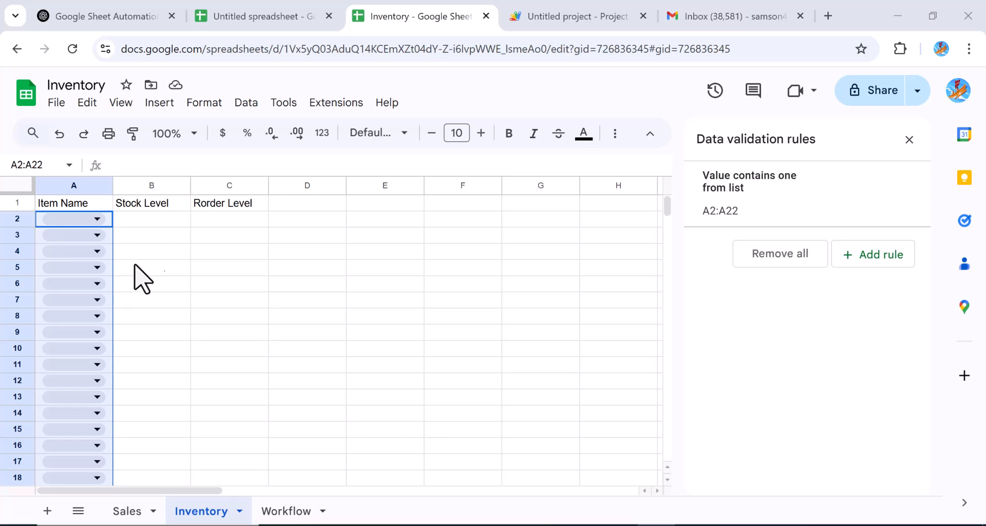
{"action": "left_click", "coordinate": [148, 186]}
Step: Insert a column before Stock Level and give it the header 'Original Quantity'
{"action": "right_click", "coordinate": [146, 183]}
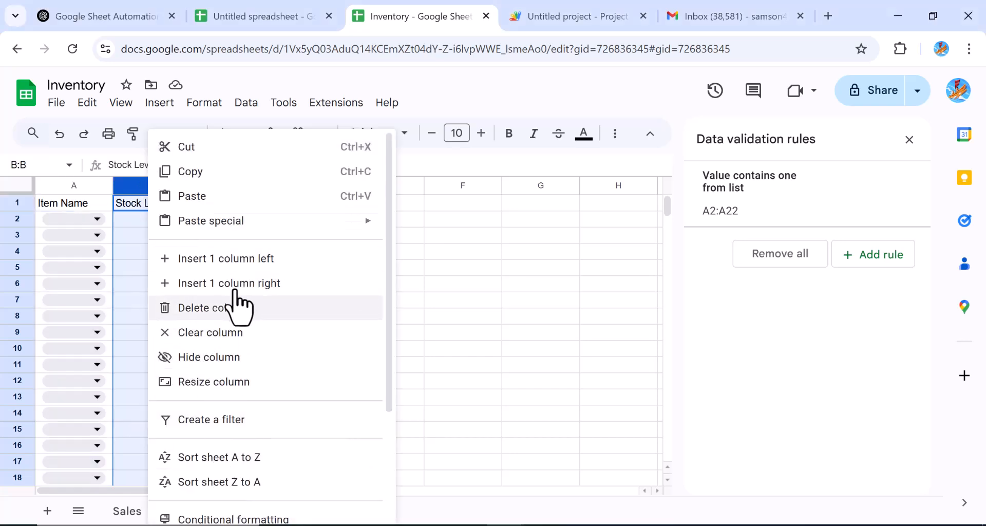
{"action": "left_click", "coordinate": [229, 259]}
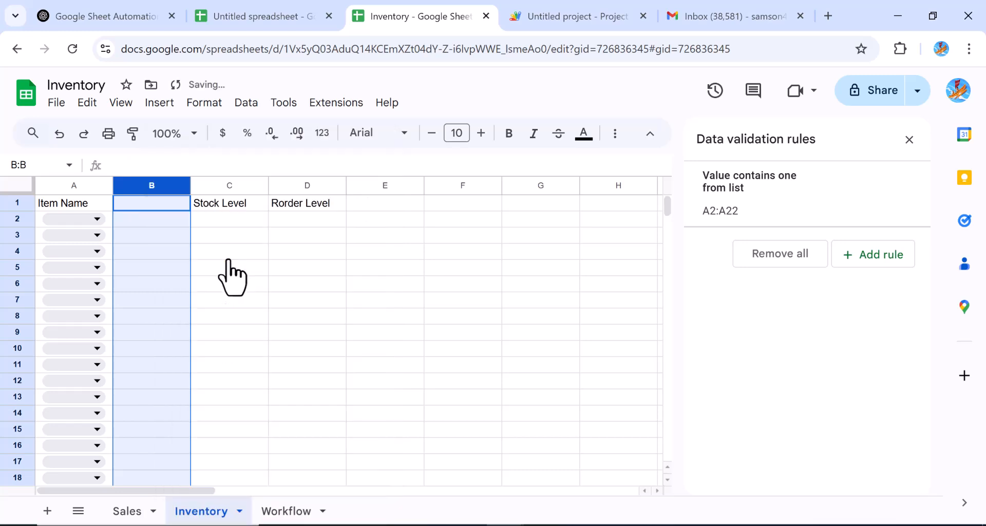
{"action": "left_click", "coordinate": [154, 208]}
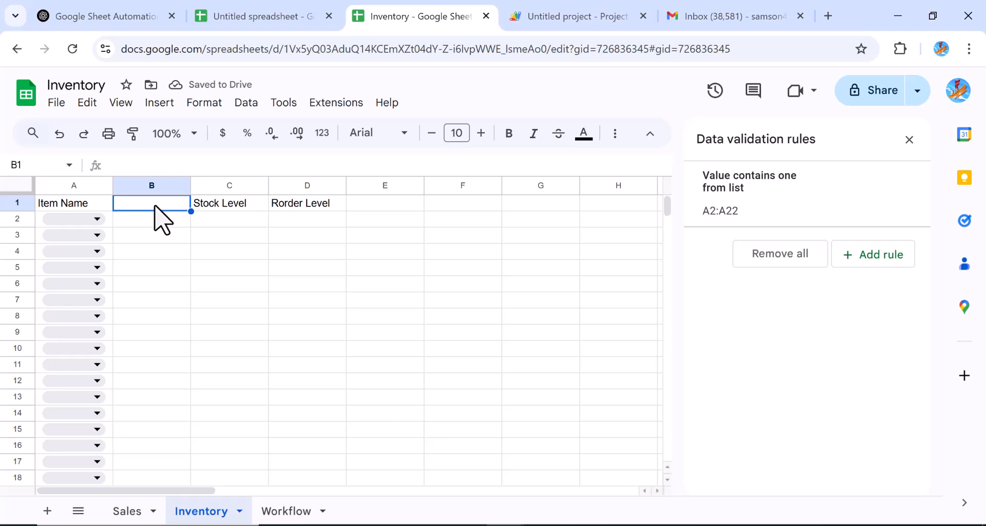
{"action": "type", "text": "Quan"}
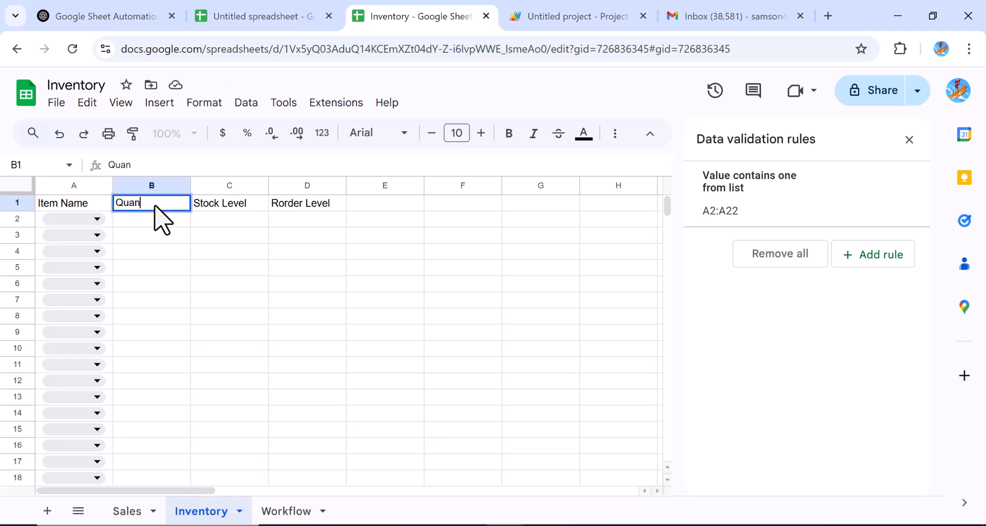
{"action": "type", "text": "ity"}
{"action": "key", "text": "BackSpace"}
{"action": "key", "text": "BackSpace"}
{"action": "key", "text": "BackSpace"}
{"action": "key", "text": "BackSpace"}
{"action": "key", "text": "BackSpace"}
{"action": "key", "text": "BackSpace"}
{"action": "key", "text": "BackSpace"}
{"action": "type", "text": "Original Quantity"}
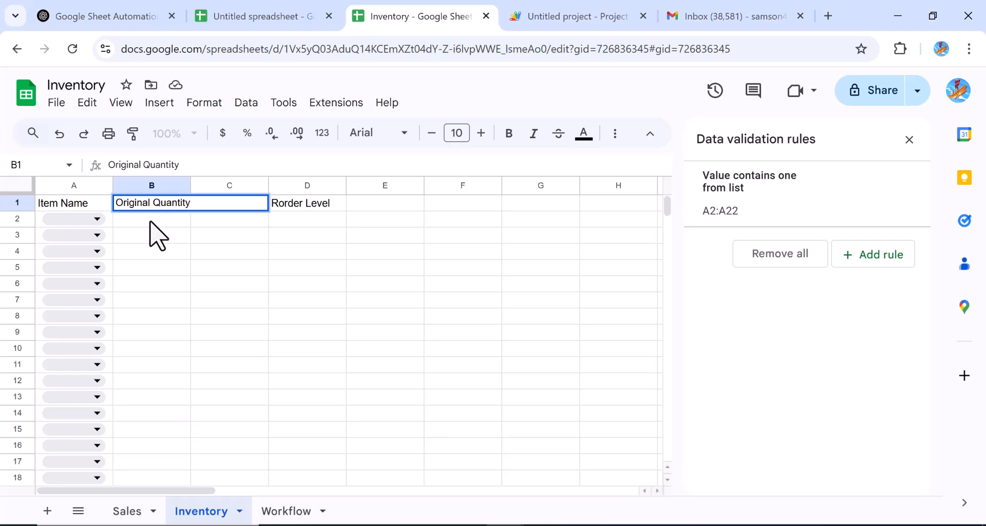
Step: Widen column B so the 'Original Quantity' header fits, then select D2
{"action": "left_click", "coordinate": [150, 222]}
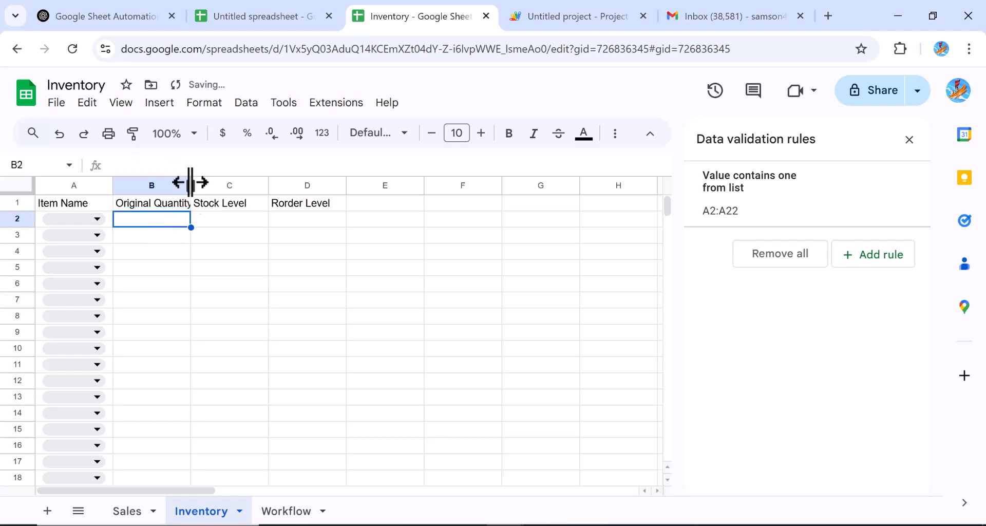
{"action": "left_click_drag", "start_coordinate": [191, 183], "coordinate": [218, 183]}
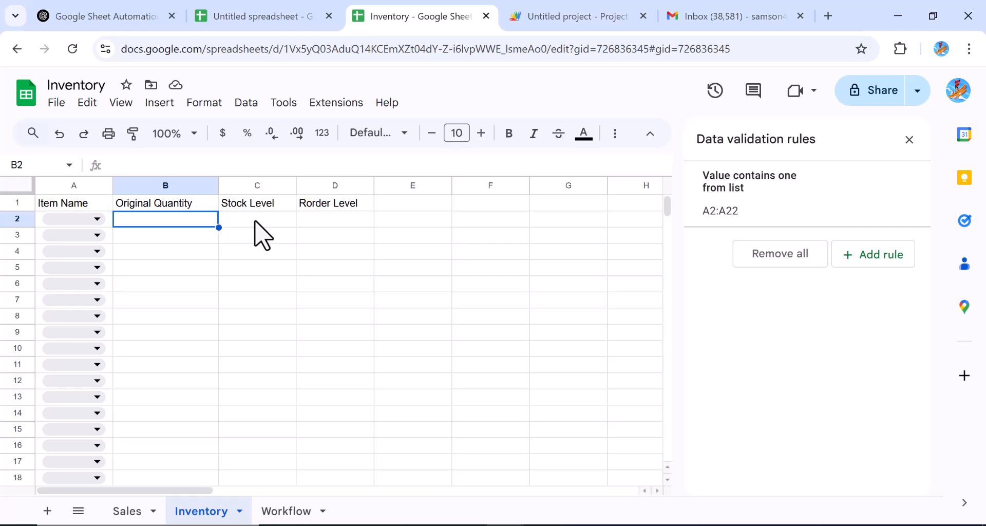
{"action": "left_click", "coordinate": [332, 221]}
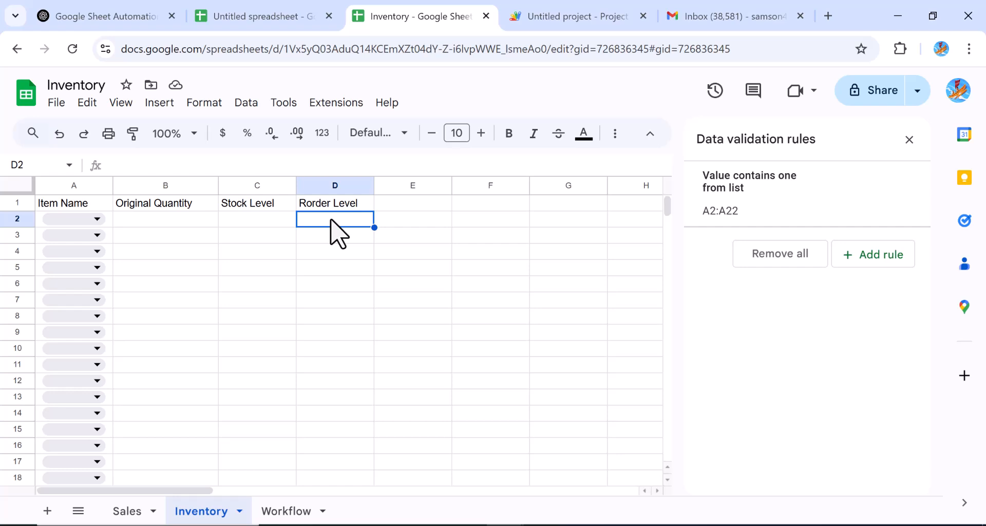
Step: Start a conditional formatting rule on Rorder Level cells D2:D22 using the Less than condition
{"action": "left_click_drag", "start_coordinate": [334, 226], "coordinate": [342, 428]}
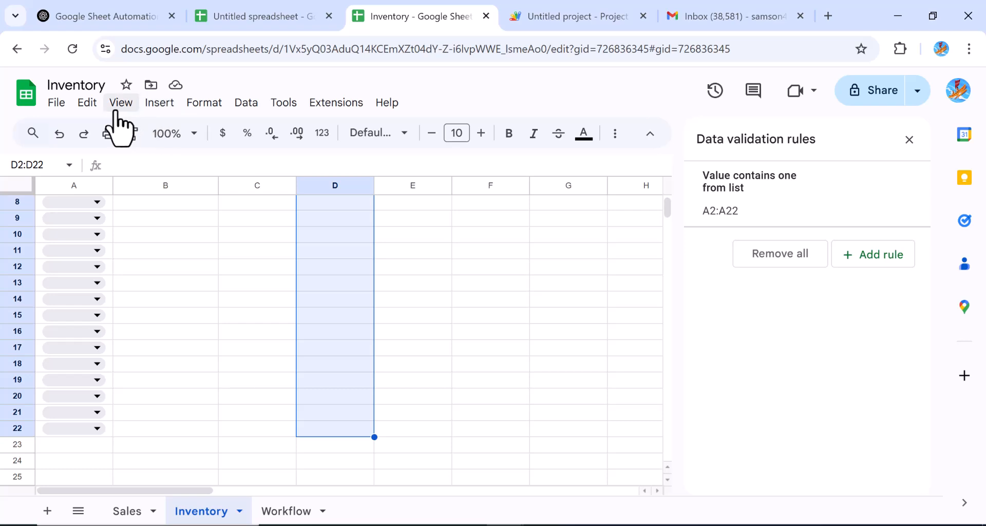
{"action": "left_click", "coordinate": [197, 105]}
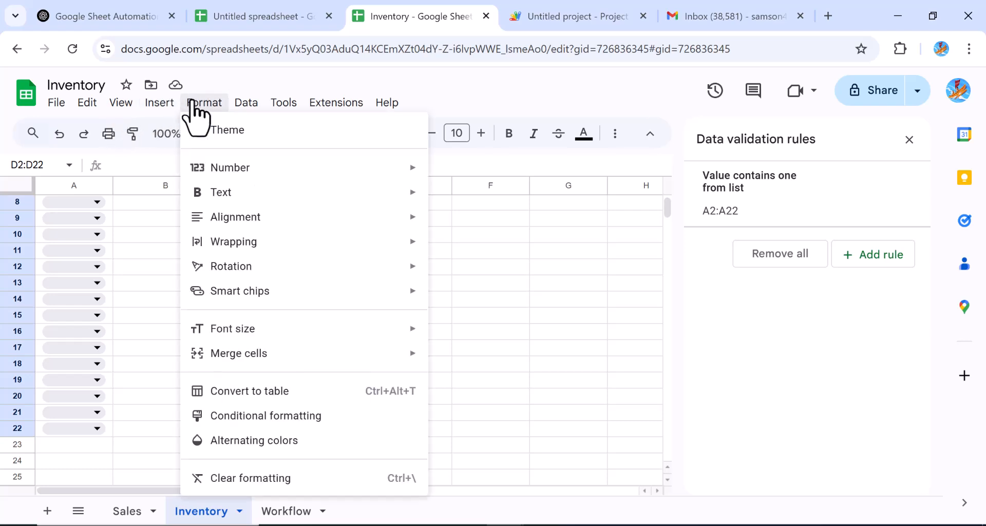
{"action": "left_click", "coordinate": [270, 417]}
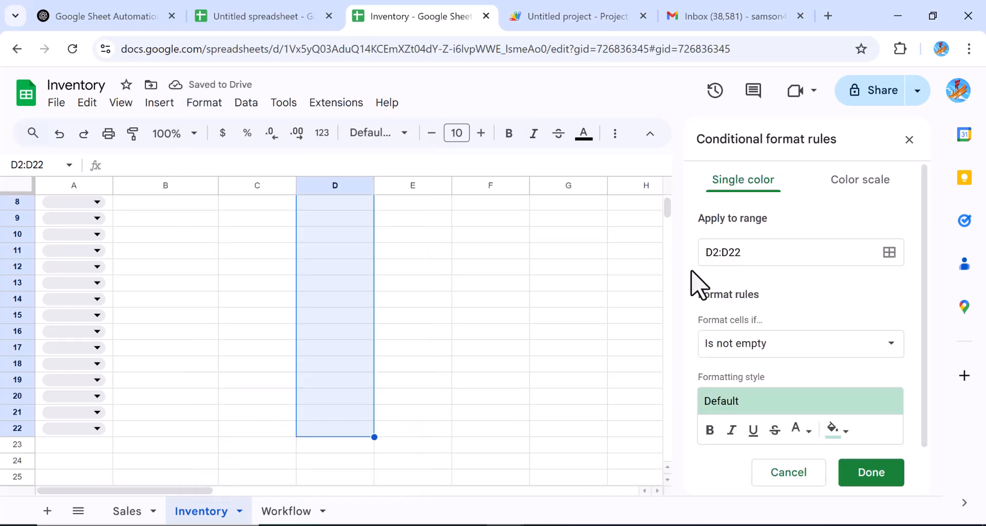
{"action": "left_click", "coordinate": [892, 355]}
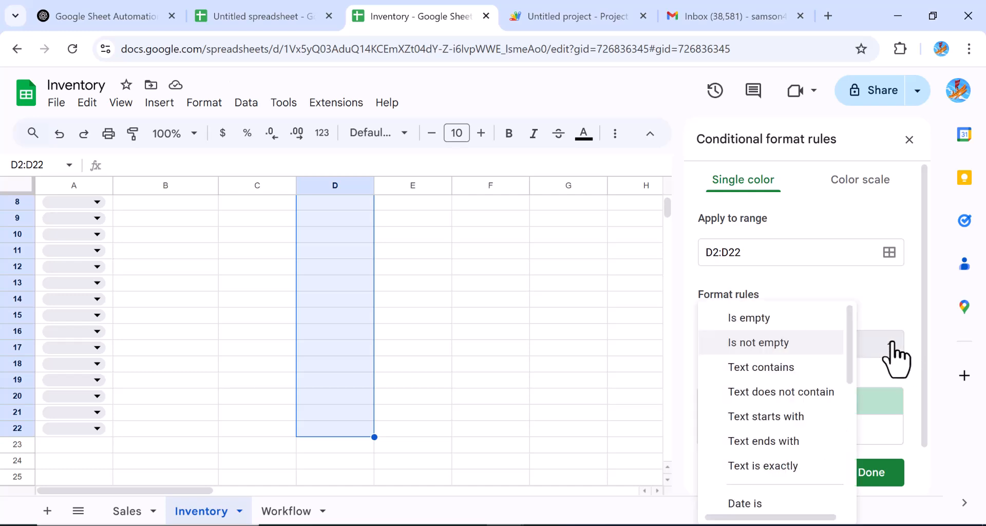
{"action": "left_click_drag", "start_coordinate": [847, 363], "coordinate": [848, 447]}
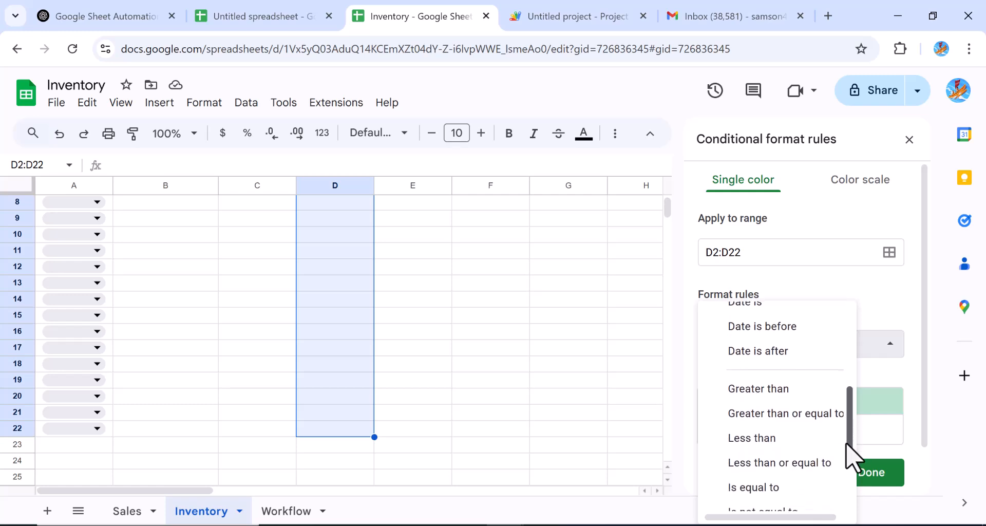
{"action": "left_click", "coordinate": [756, 437]}
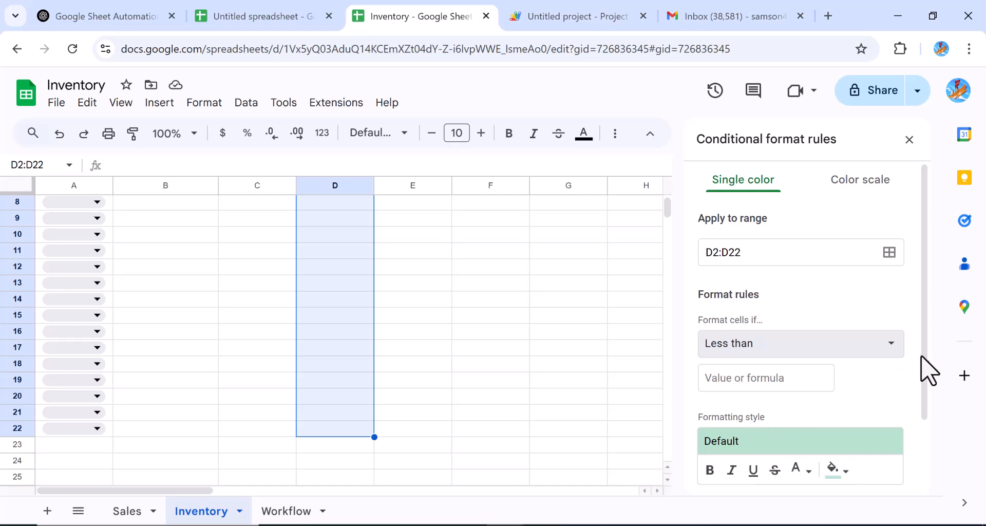
{"action": "left_click_drag", "start_coordinate": [922, 356], "coordinate": [905, 273]}
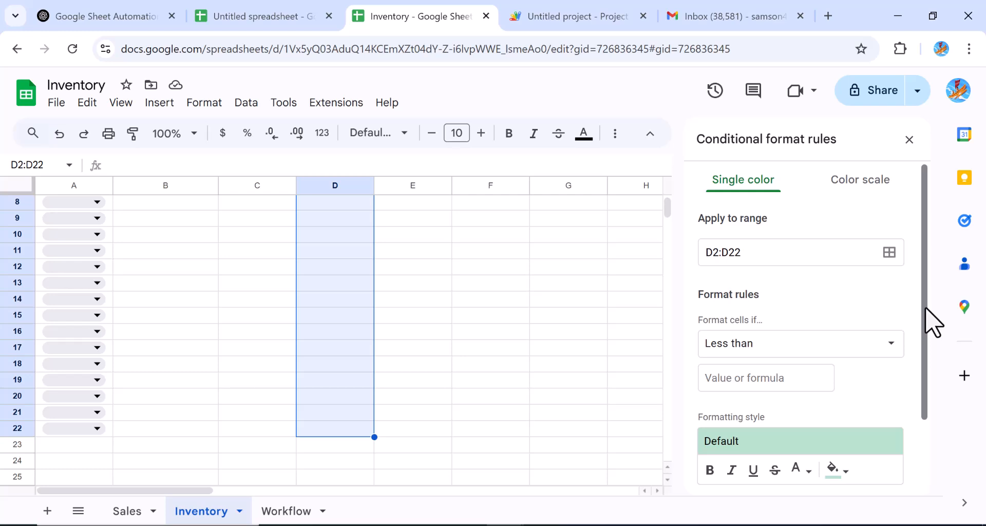
Step: Set the rule's threshold to 10 with a dark red fill and save it
{"action": "left_click", "coordinate": [786, 386]}
{"action": "type", "text": "10"}
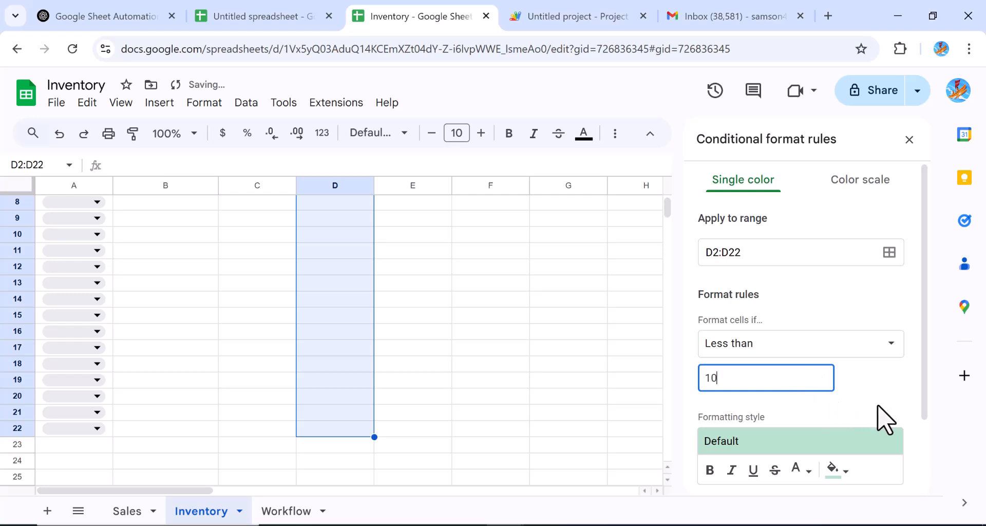
{"action": "left_click_drag", "start_coordinate": [925, 401], "coordinate": [921, 480]}
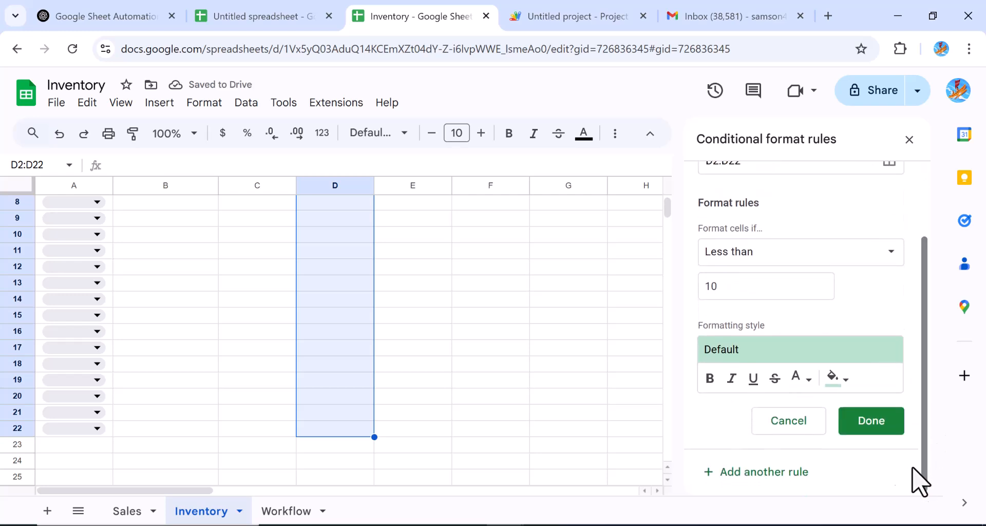
{"action": "left_click", "coordinate": [845, 392]}
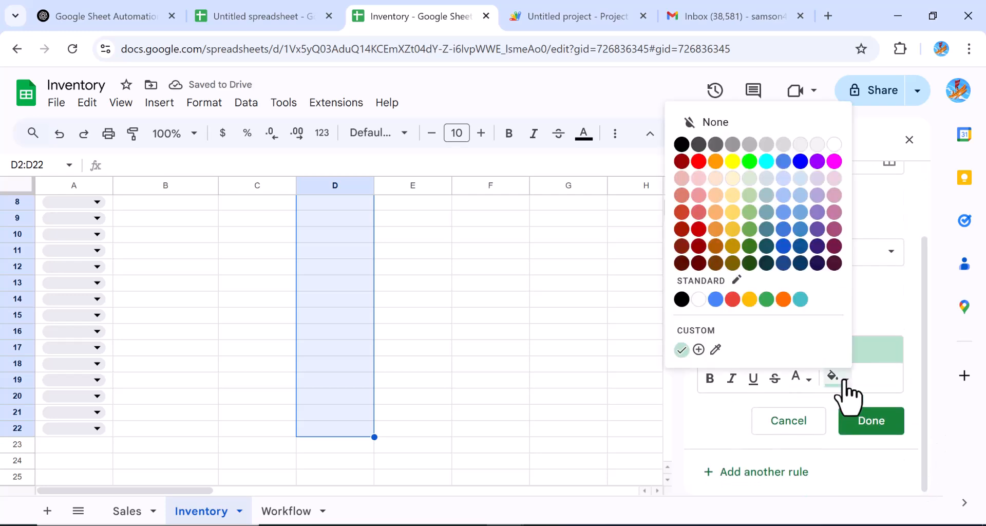
{"action": "left_click", "coordinate": [698, 229]}
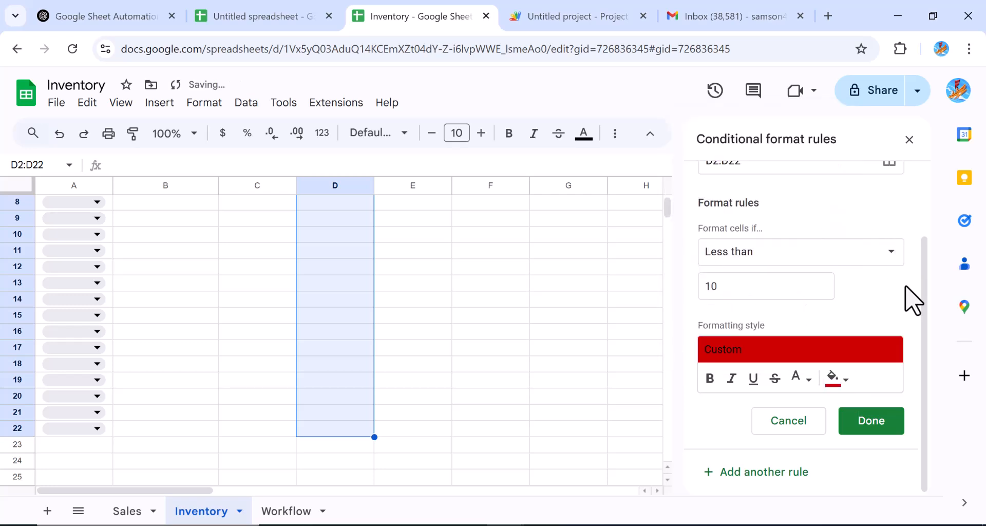
{"action": "left_click_drag", "start_coordinate": [927, 324], "coordinate": [924, 187]}
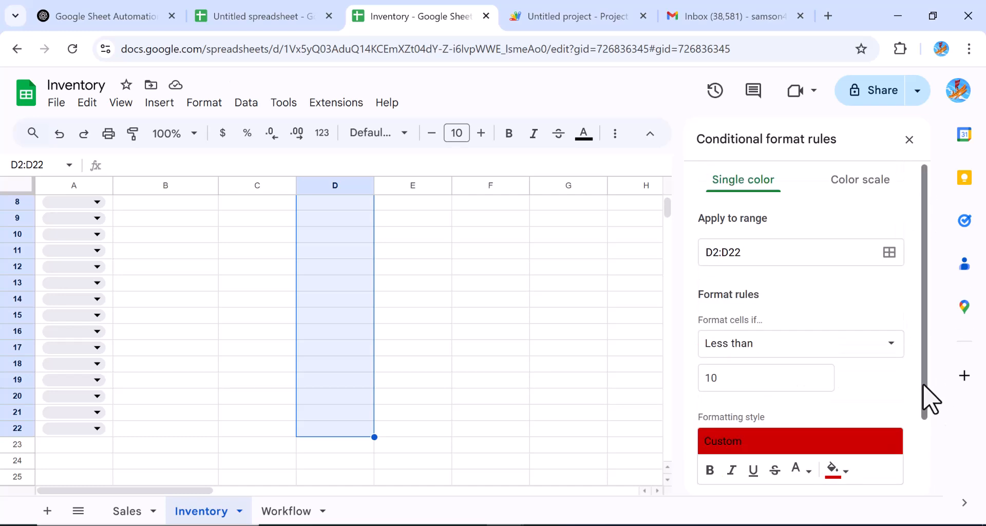
{"action": "left_click_drag", "start_coordinate": [929, 401], "coordinate": [945, 511]}
{"action": "left_click", "coordinate": [871, 421]}
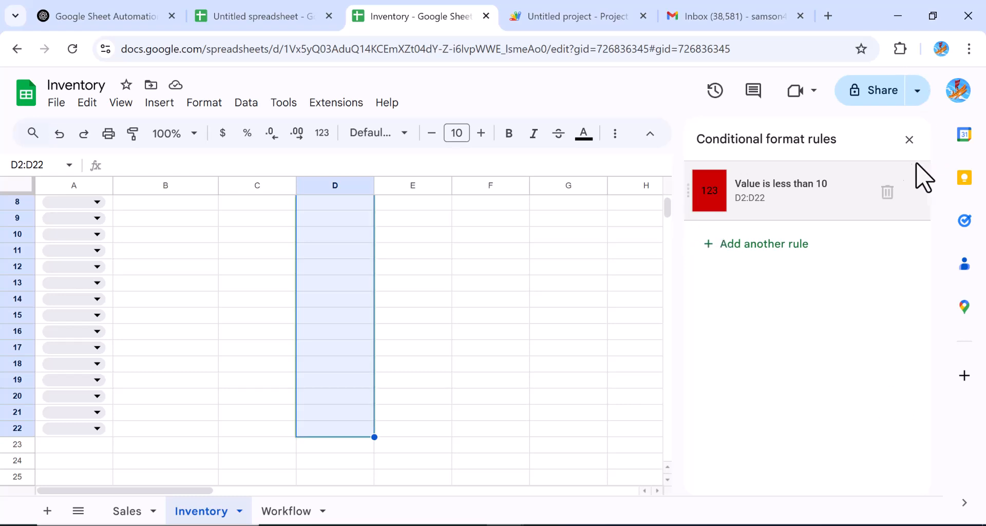
Step: Close the conditional format rules and begin editing cell D2
{"action": "left_click", "coordinate": [909, 140]}
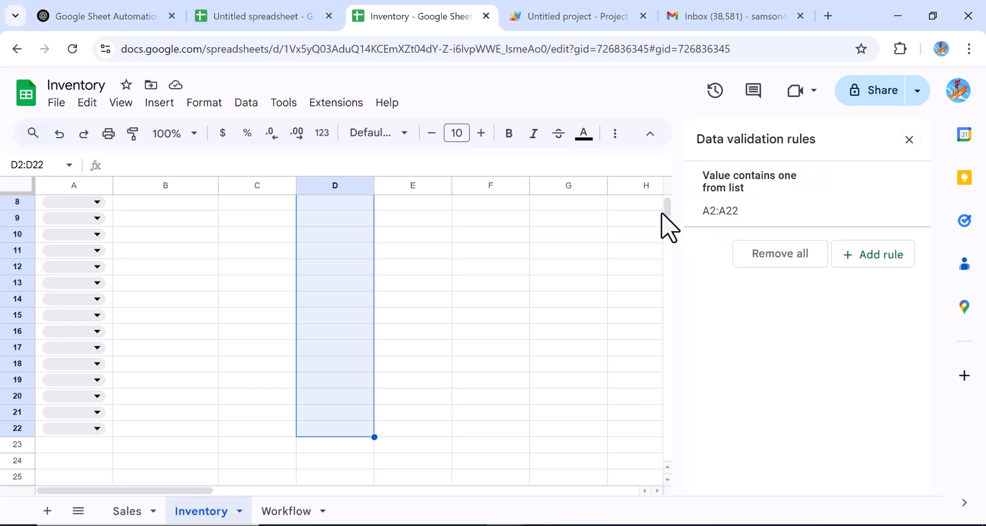
{"action": "left_click_drag", "start_coordinate": [667, 213], "coordinate": [665, 197]}
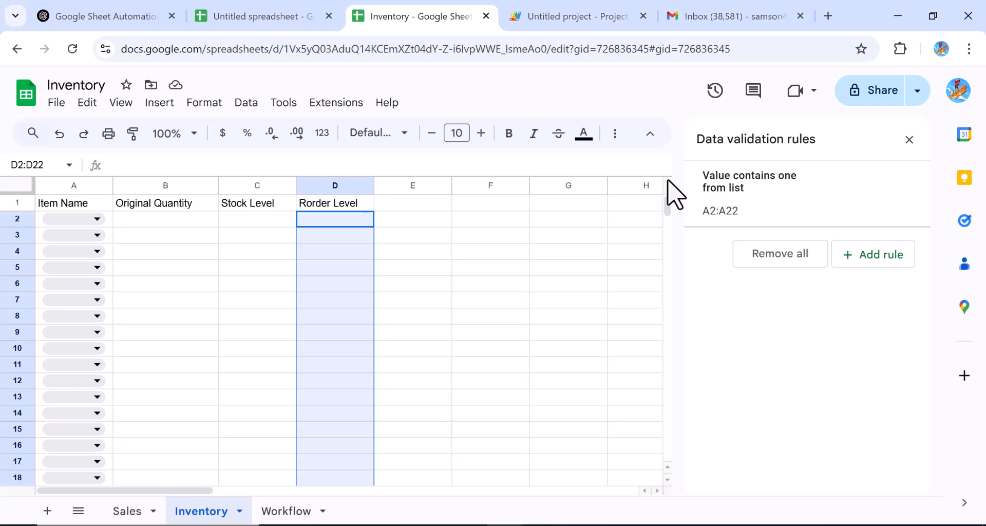
{"action": "left_click", "coordinate": [307, 225]}
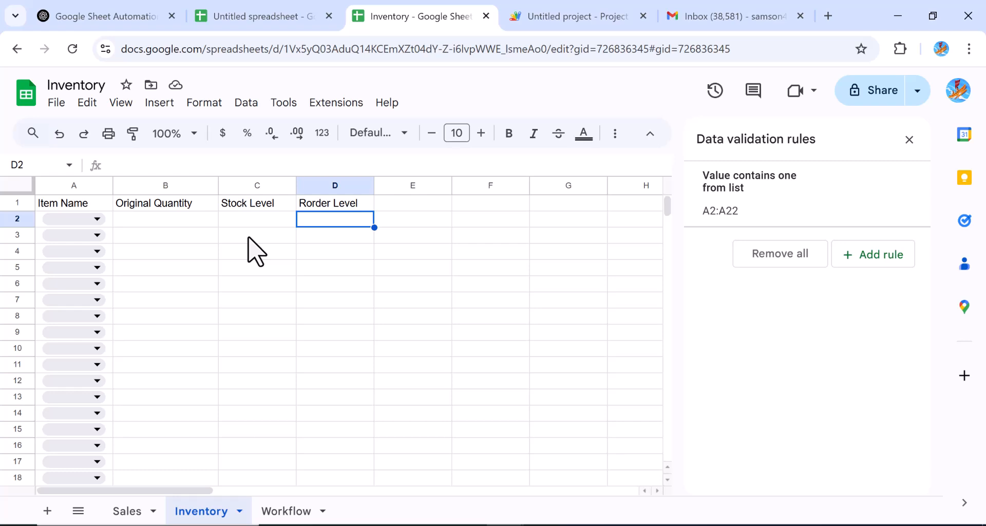
{"action": "double_click", "coordinate": [310, 220]}
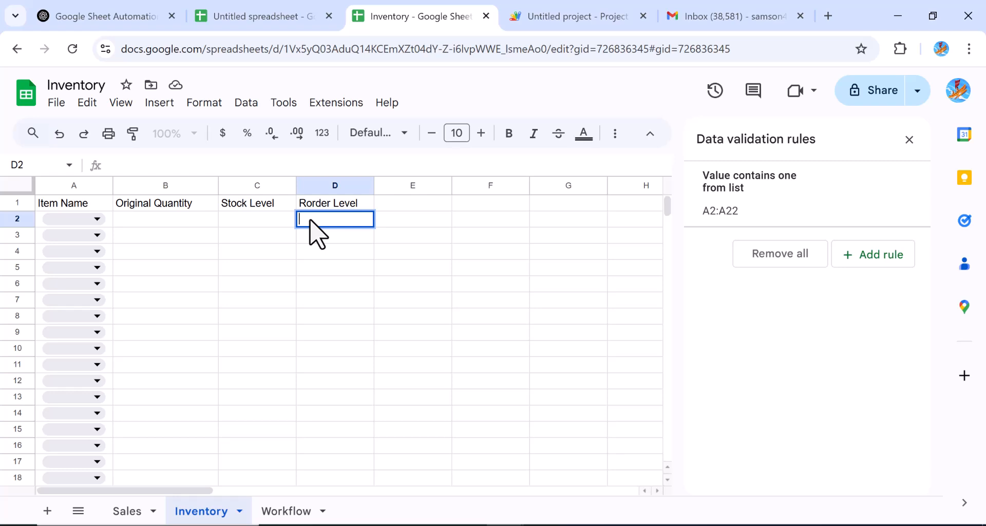
Step: Enter =if(C2>B2, "Restock", "available") in Rorder Level cell D2
{"action": "type", "text": "=if"}
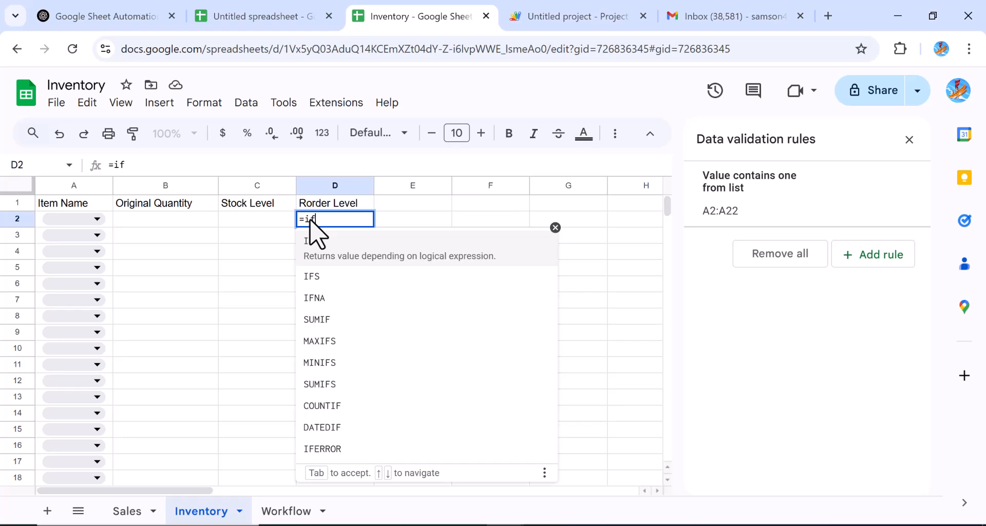
{"action": "type", "text": "("}
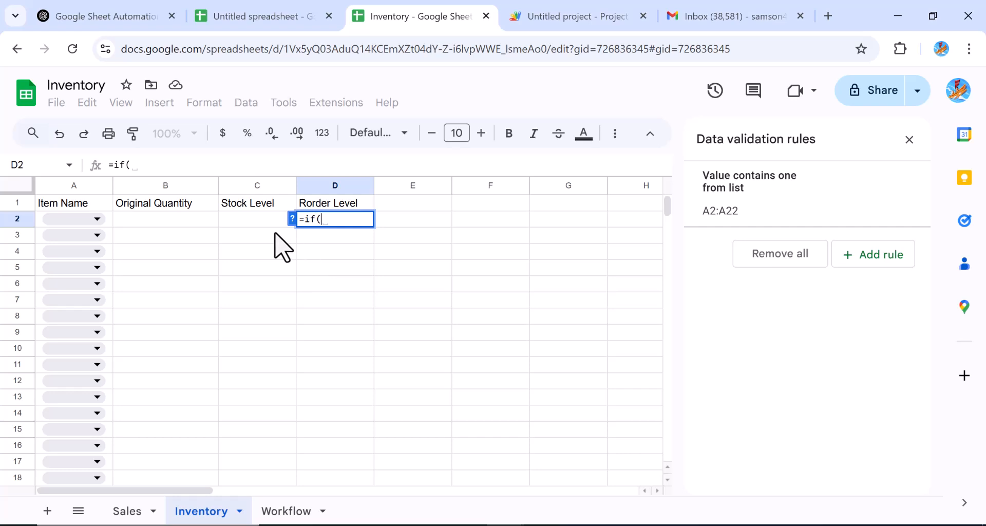
{"action": "left_click", "coordinate": [270, 221]}
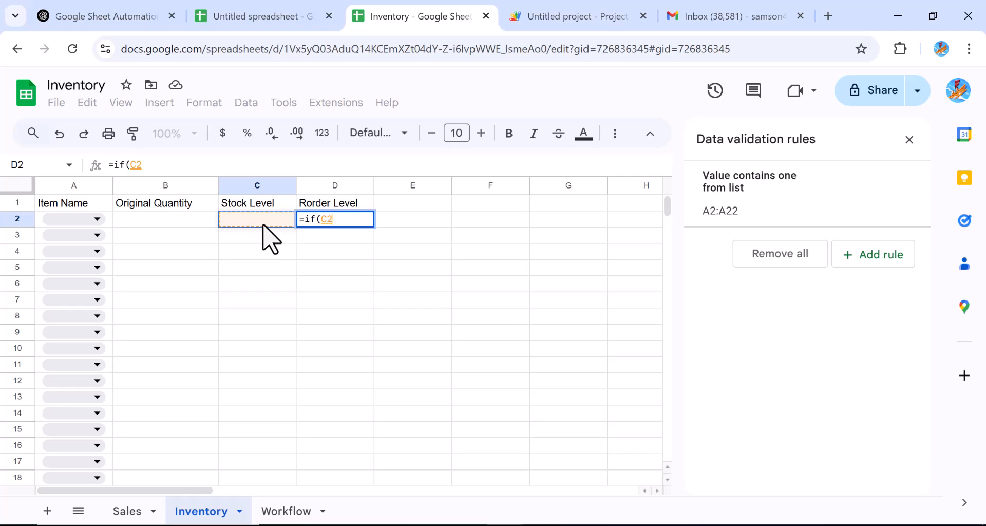
{"action": "type", "text": ">"}
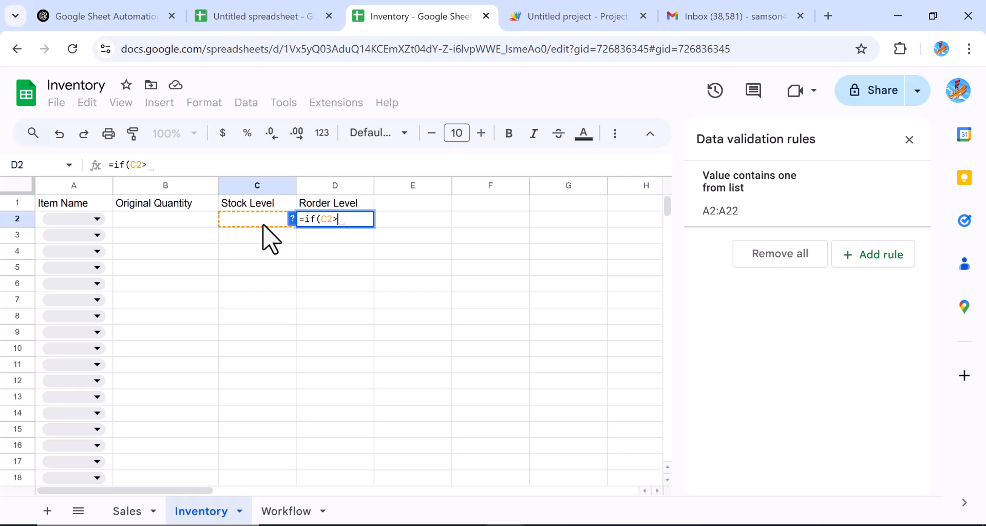
{"action": "left_click", "coordinate": [198, 229]}
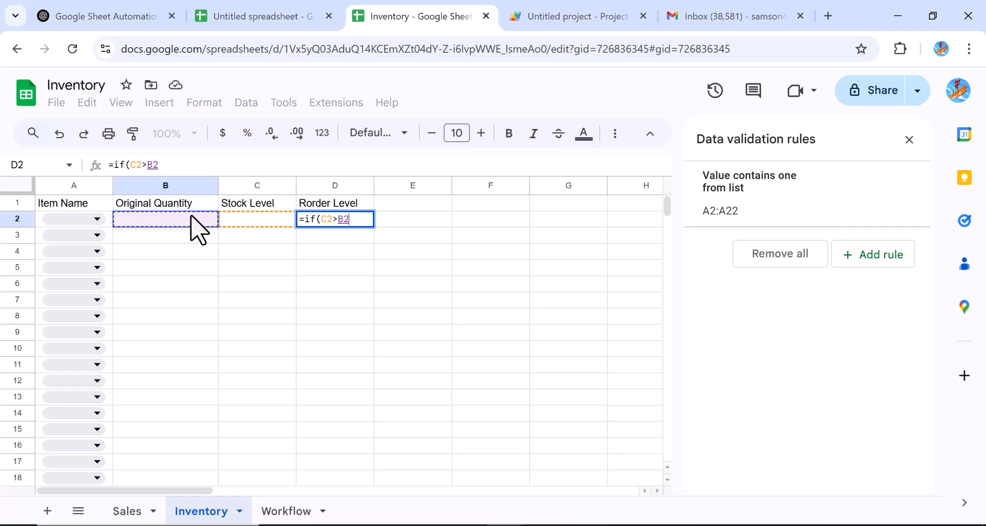
{"action": "type", "text": ", "}
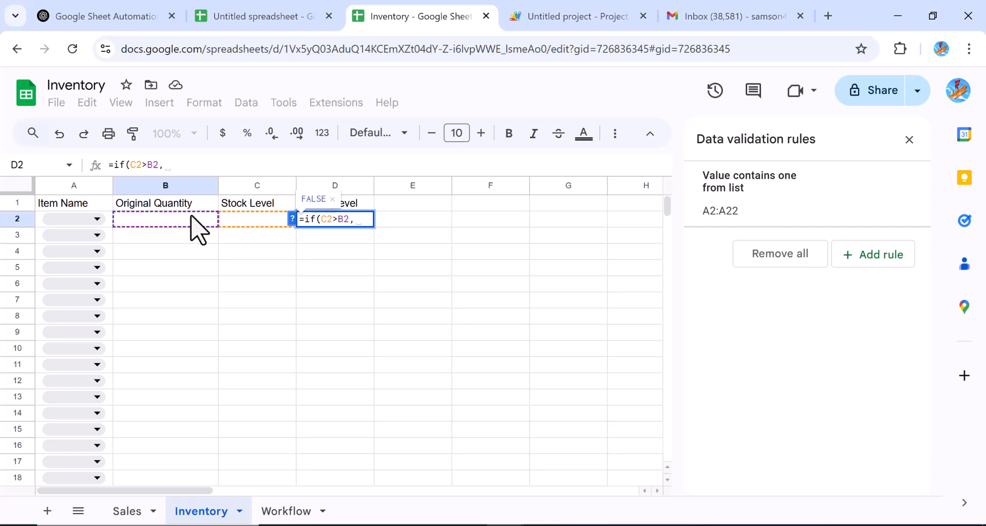
{"action": "type", "text": "\""}
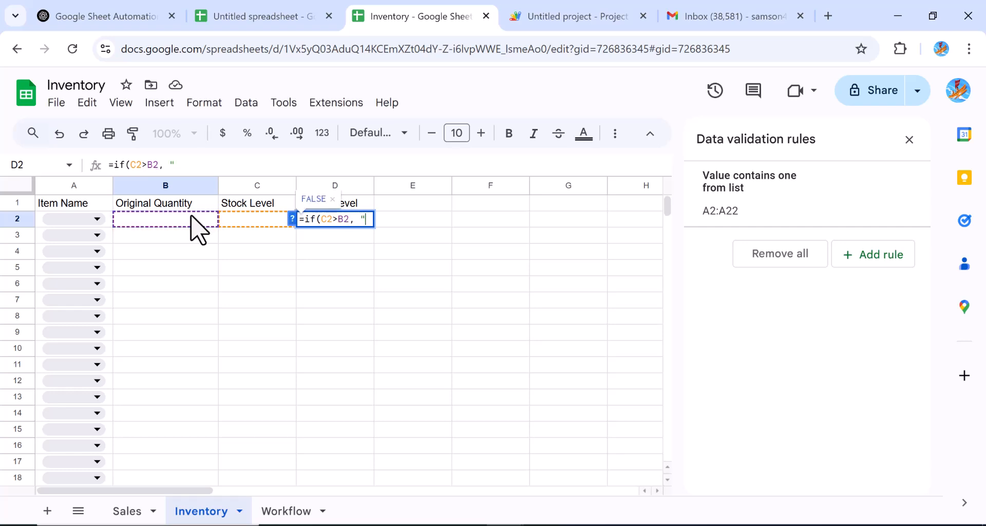
{"action": "type", "text": "Restock"}
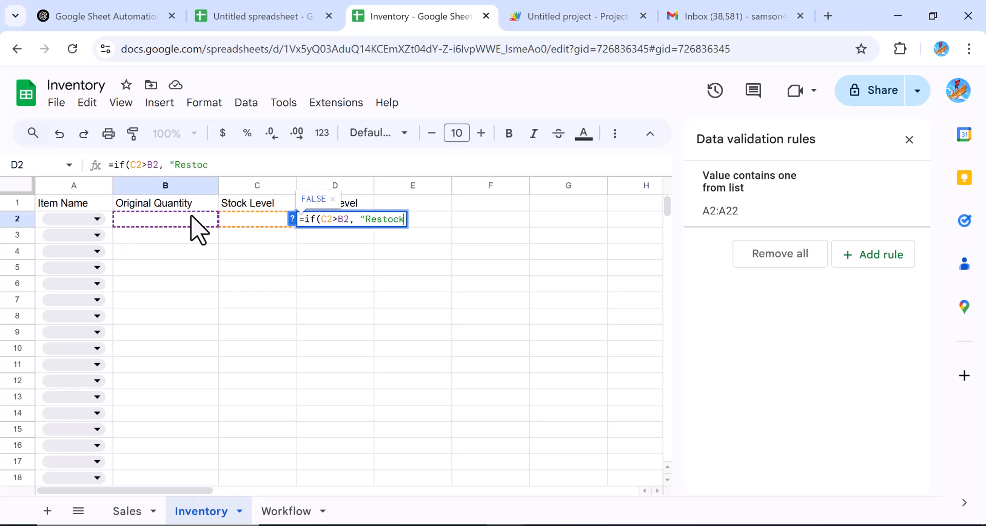
{"action": "type", "text": "\", "}
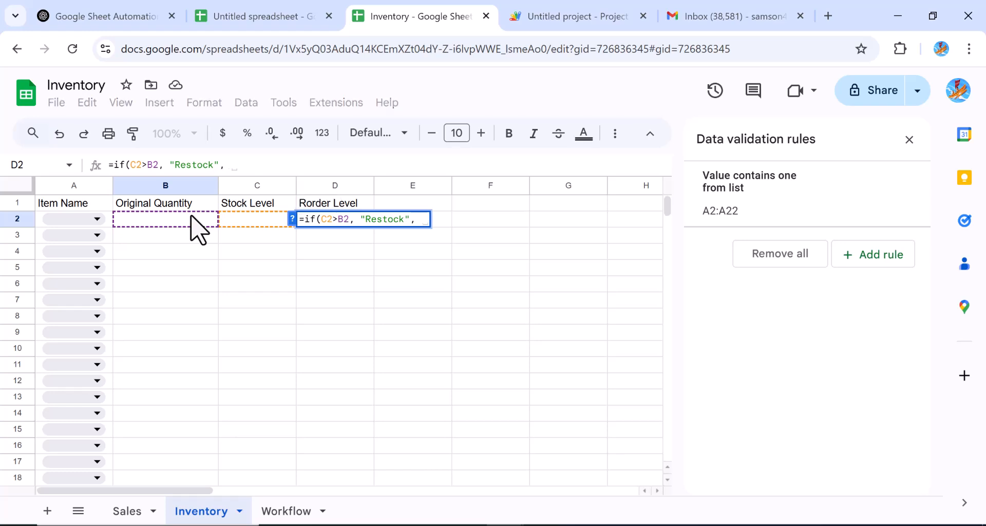
{"action": "type", "text": " \""}
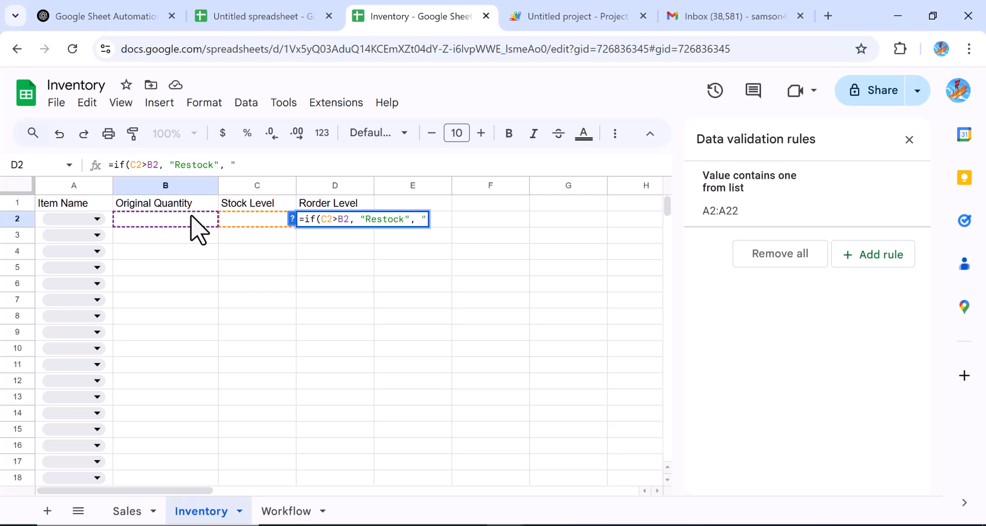
{"action": "type", "text": "available\""}
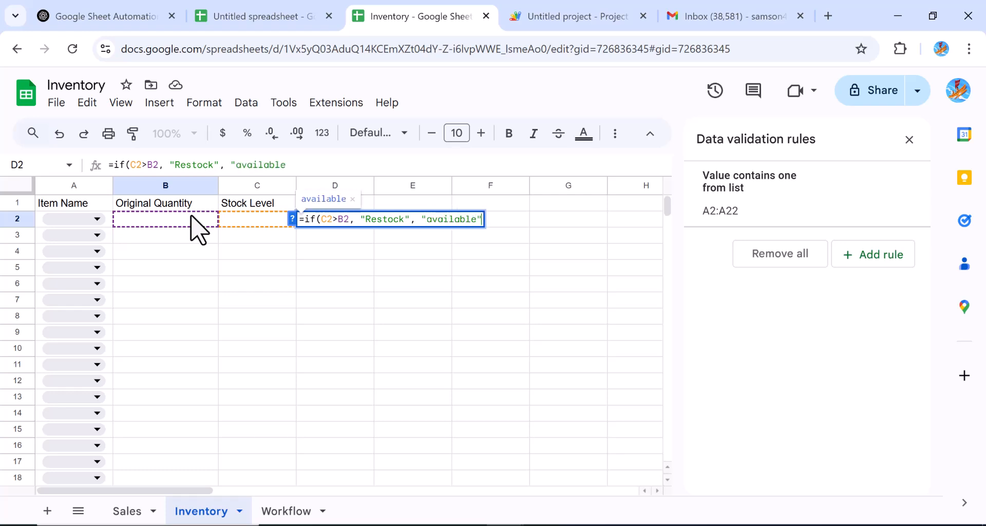
{"action": "type", "text": ")"}
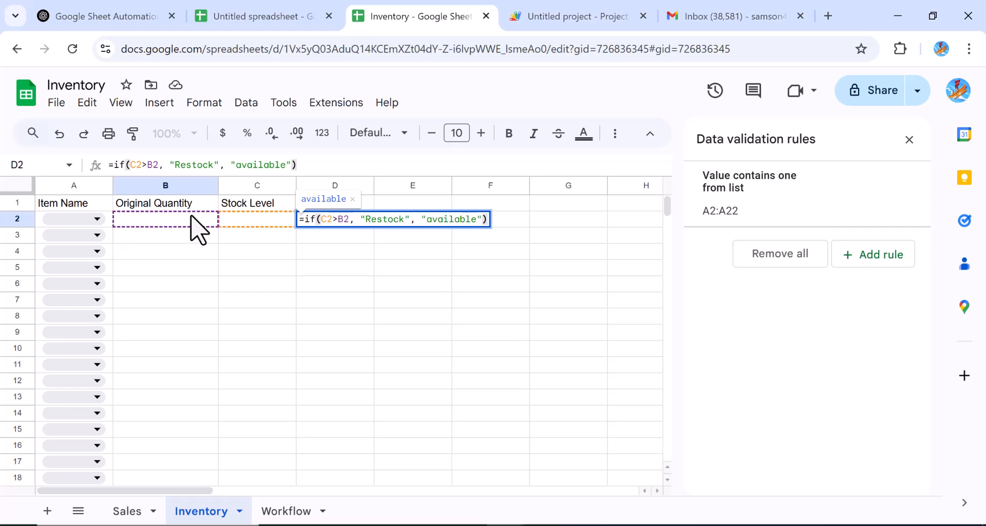
{"action": "key", "text": "Return"}
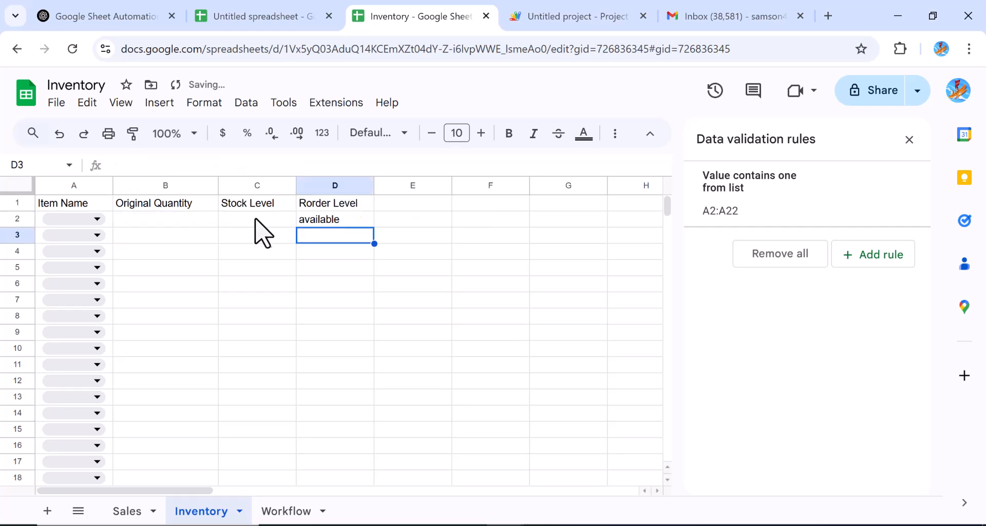
Step: Copy D2's restock formula down through D22
{"action": "left_click", "coordinate": [319, 220]}
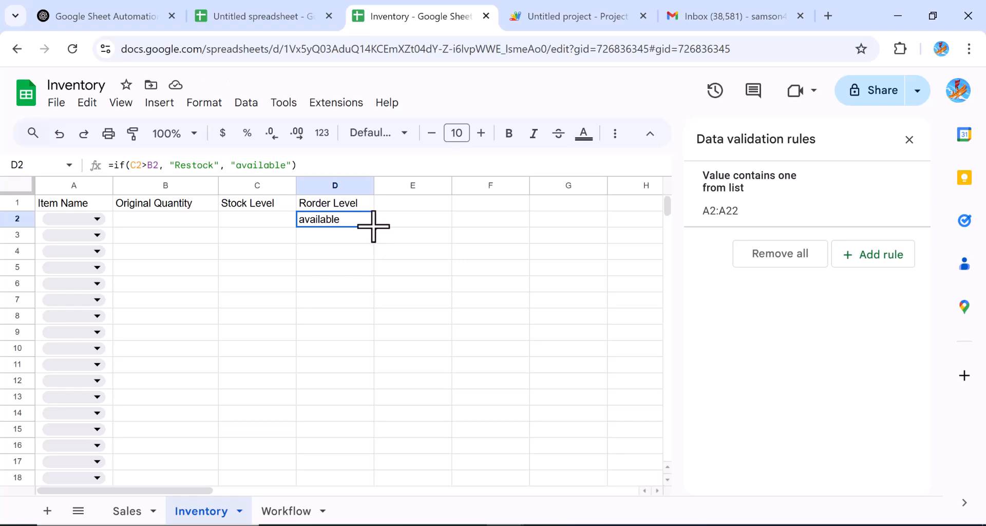
{"action": "left_click_drag", "start_coordinate": [373, 226], "coordinate": [369, 434]}
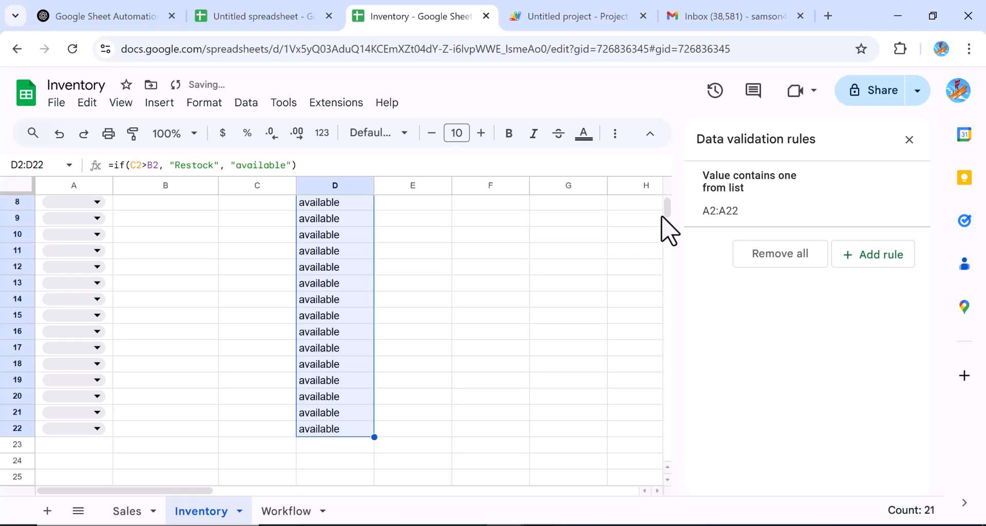
{"action": "left_click_drag", "start_coordinate": [666, 210], "coordinate": [665, 189]}
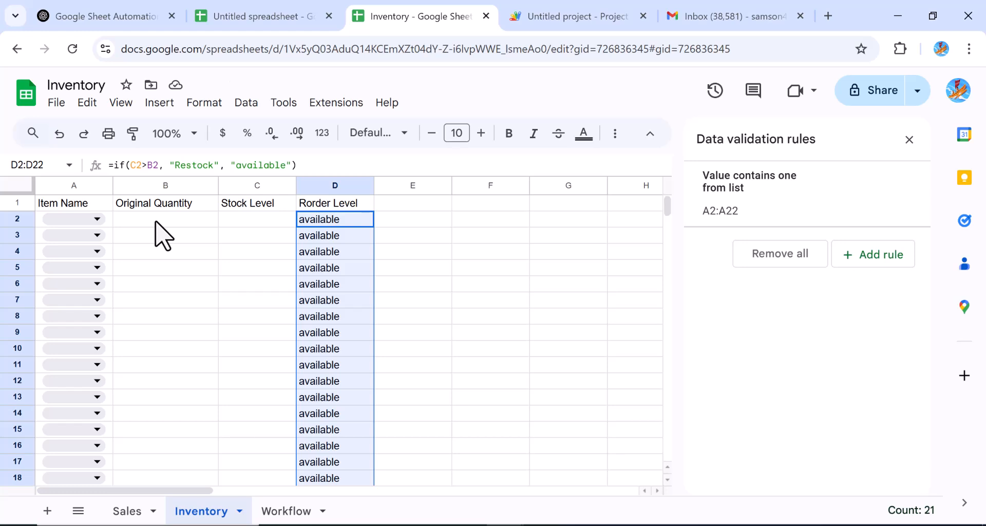
Step: Replace "available" with a blank " " in D2's formula and refill D2:D22
{"action": "left_click", "coordinate": [286, 165]}
{"action": "key", "text": "BackSpace"}
{"action": "key", "text": "BackSpace"}
{"action": "key", "text": "BackSpace"}
{"action": "key", "text": "BackSpace"}
{"action": "key", "text": "BackSpace"}
{"action": "key", "text": "BackSpace"}
{"action": "key", "text": "BackSpace"}
{"action": "key", "text": "BackSpace"}
{"action": "key", "text": "BackSpace"}
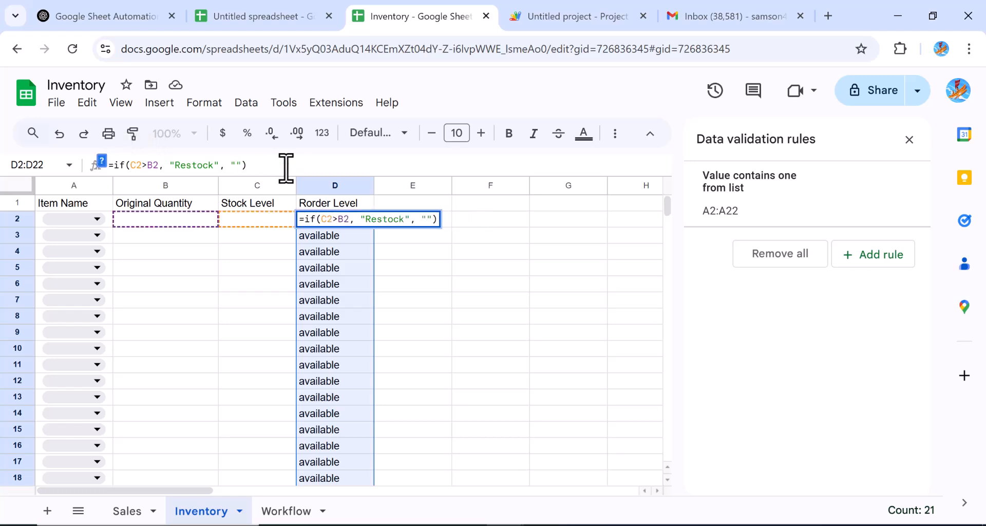
{"action": "key", "text": "Return"}
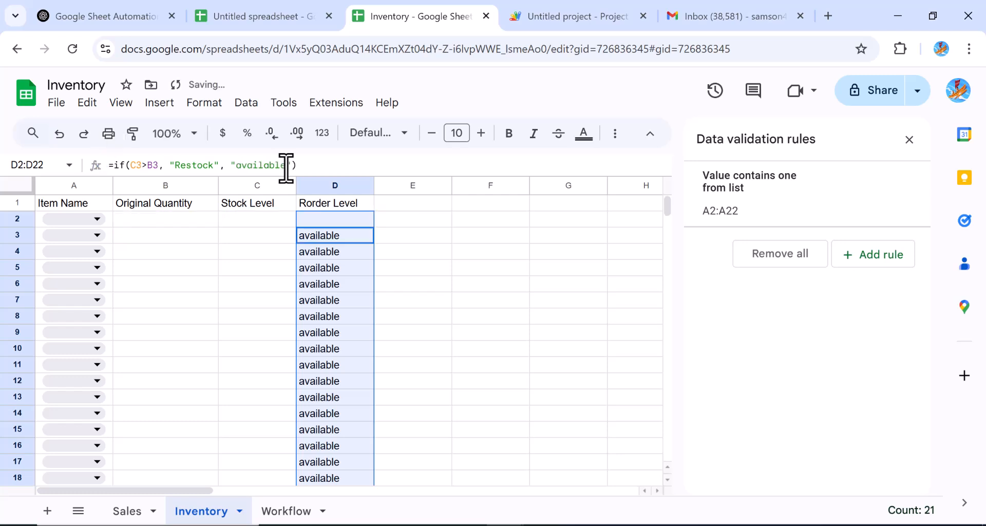
{"action": "left_click", "coordinate": [346, 222]}
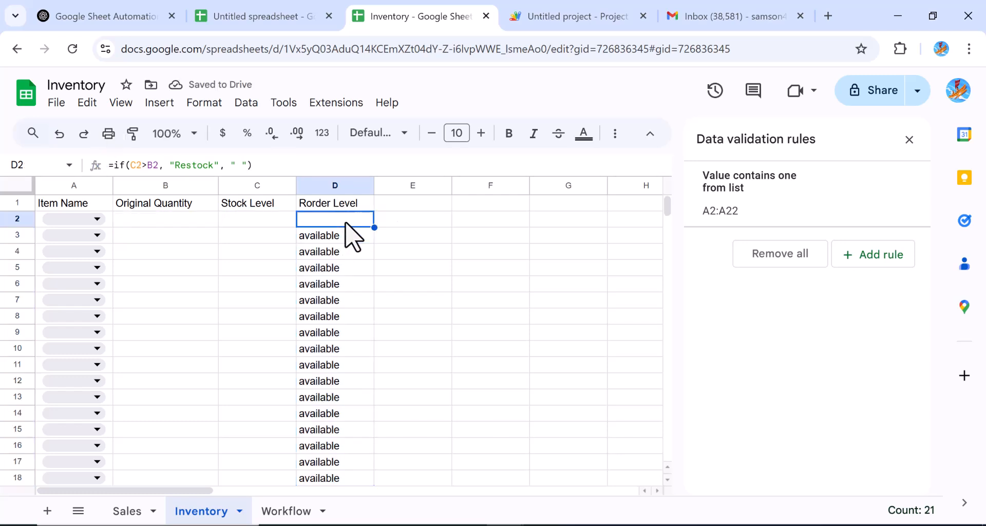
{"action": "left_click_drag", "start_coordinate": [374, 226], "coordinate": [366, 317]}
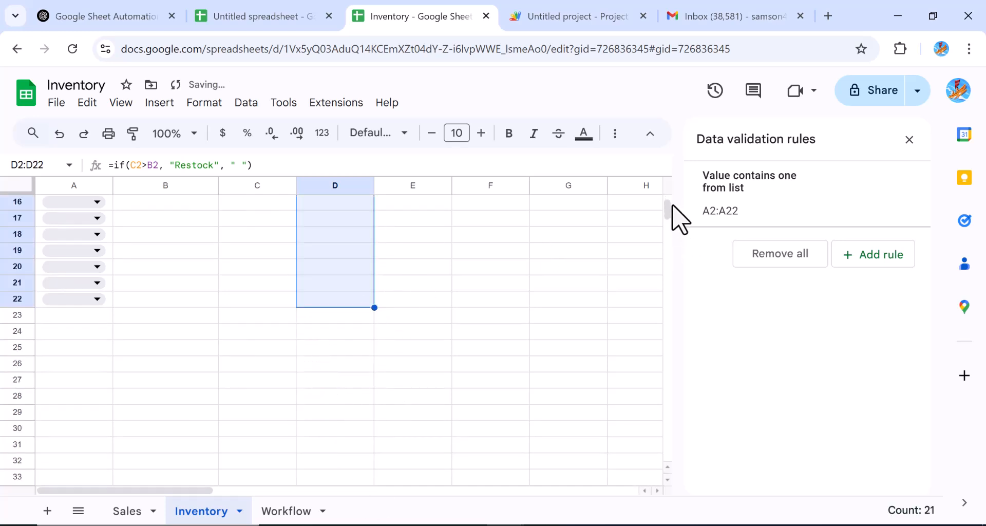
{"action": "mouse_move", "coordinate": [669, 211]}
{"action": "left_mouse_down"}
{"action": "mouse_move", "coordinate": [671, 220]}
{"action": "mouse_move", "coordinate": [667, 202]}
{"action": "left_mouse_up"}
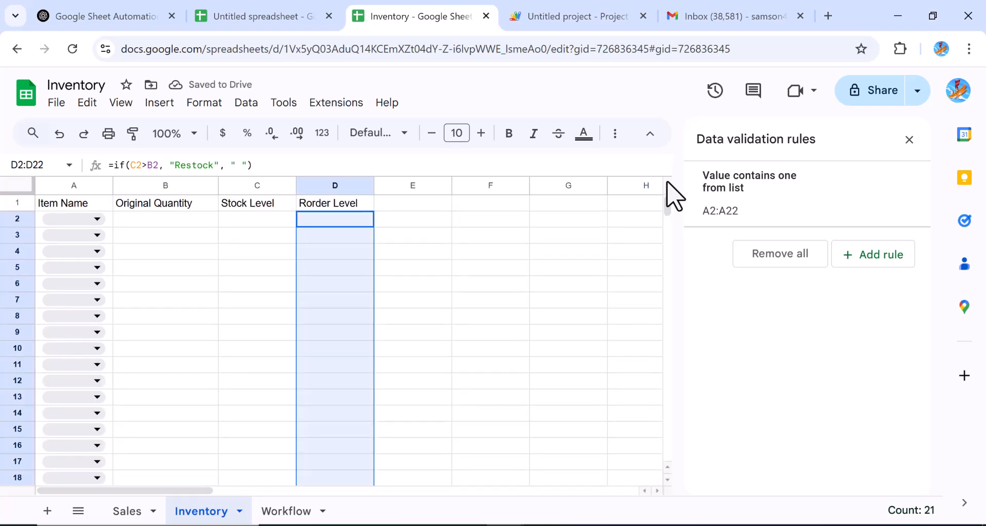
Step: Enter =B2-Sales!C3 in Stock Level cell C2
{"action": "left_click", "coordinate": [237, 222]}
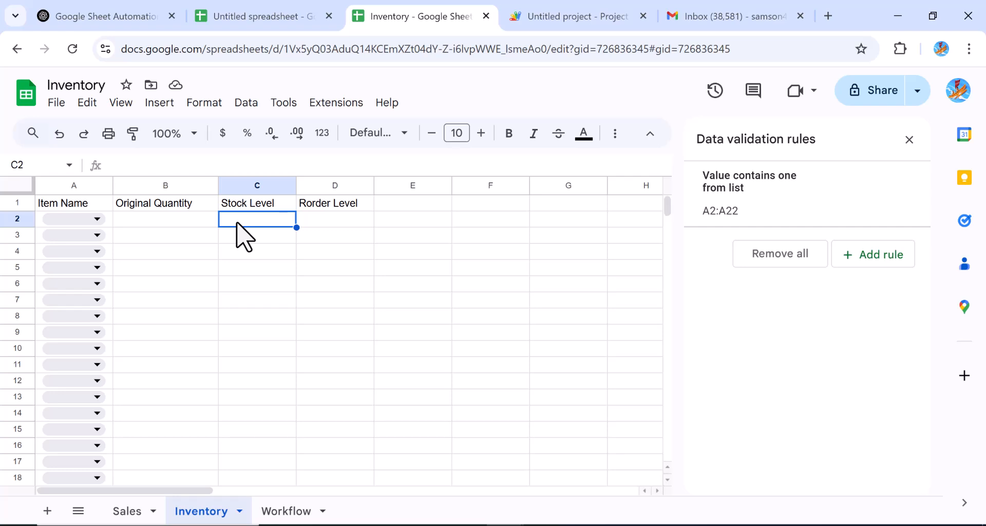
{"action": "type", "text": "="}
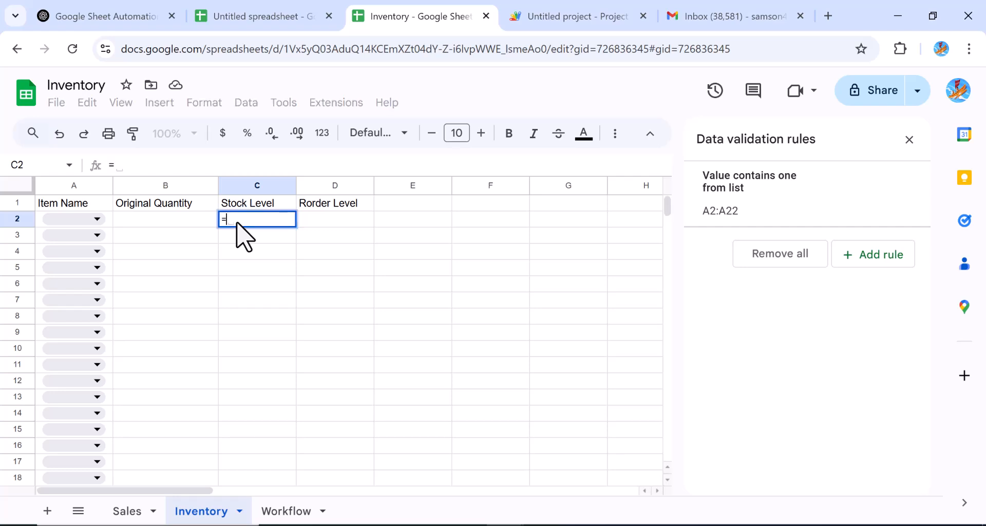
{"action": "left_click", "coordinate": [199, 224]}
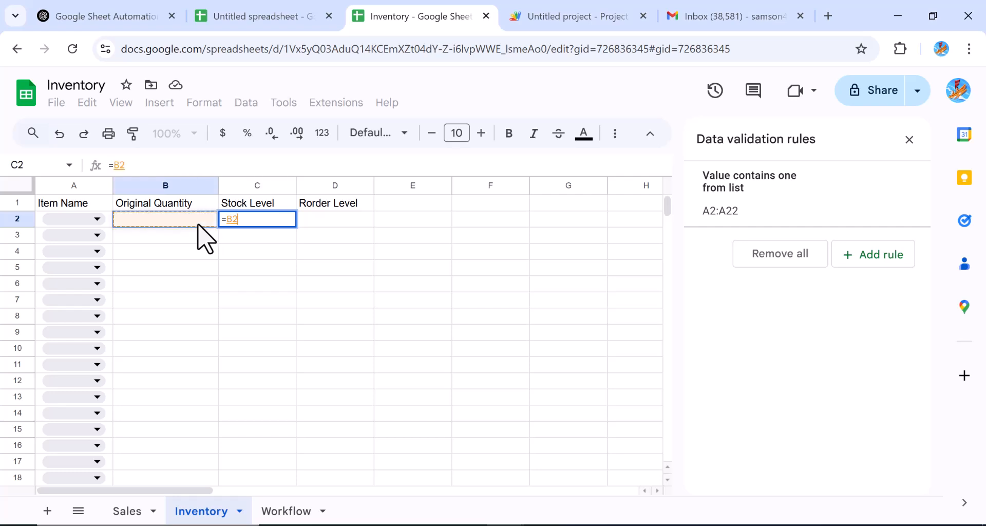
{"action": "type", "text": "-"}
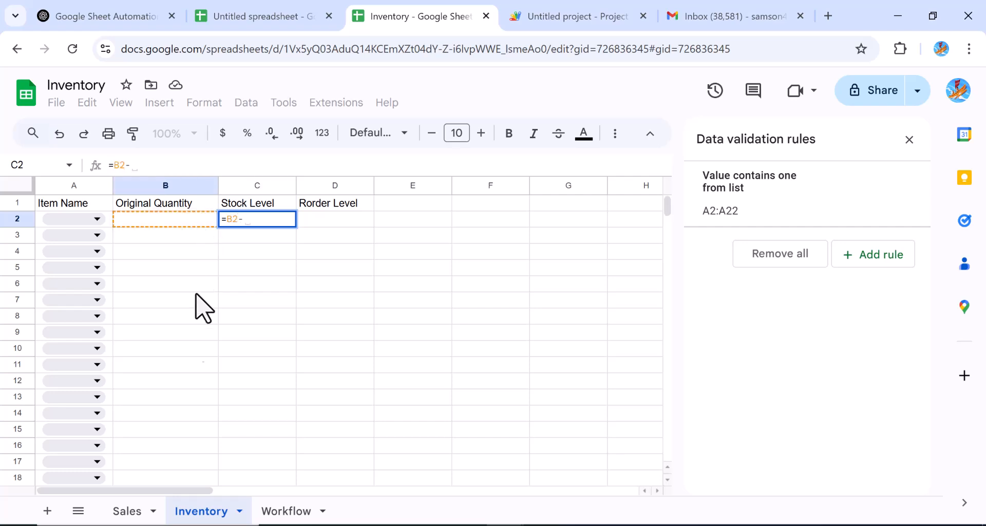
{"action": "left_click", "coordinate": [126, 514]}
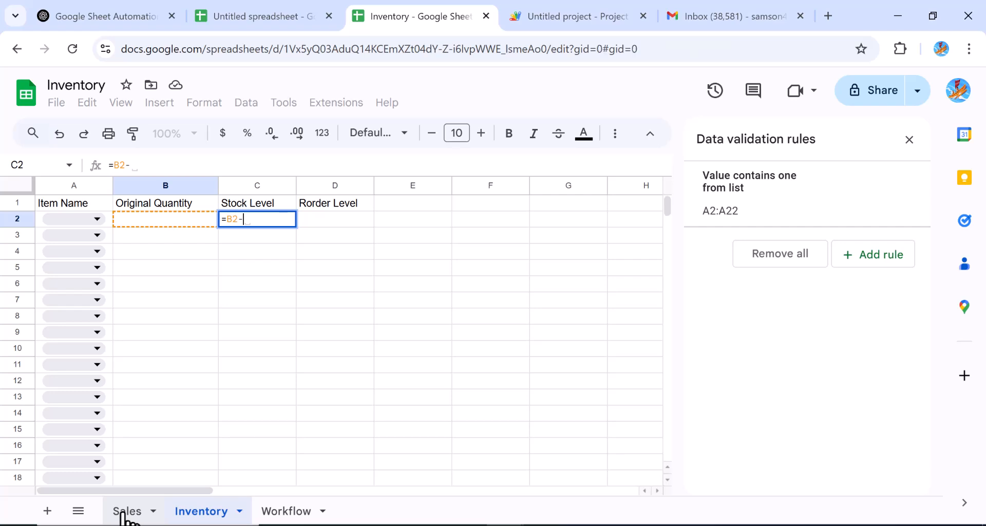
{"action": "left_click", "coordinate": [126, 513]}
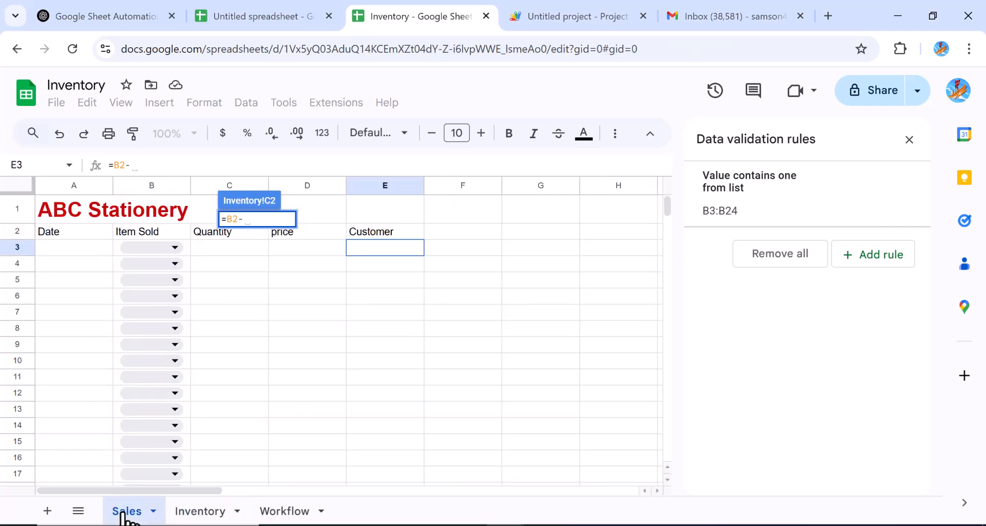
{"action": "left_click", "coordinate": [236, 249]}
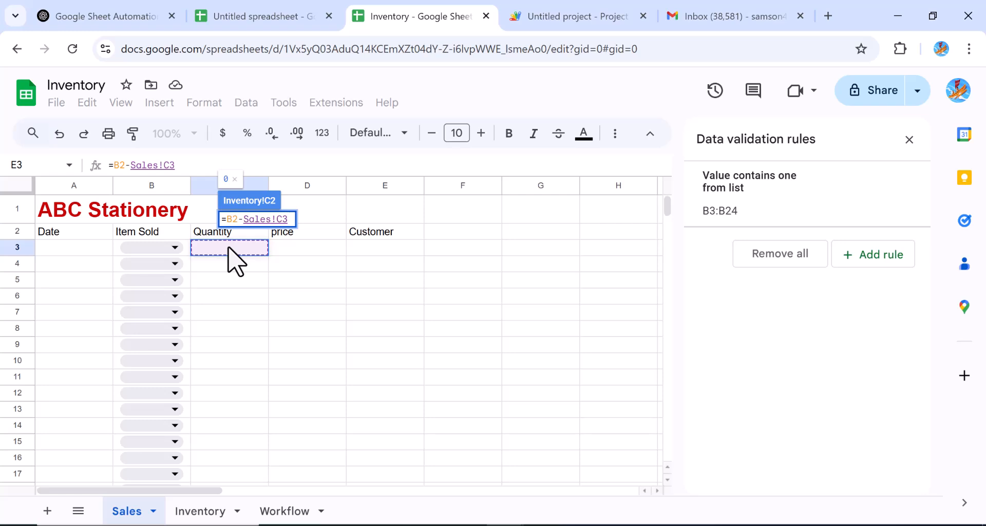
{"action": "key", "text": "Return"}
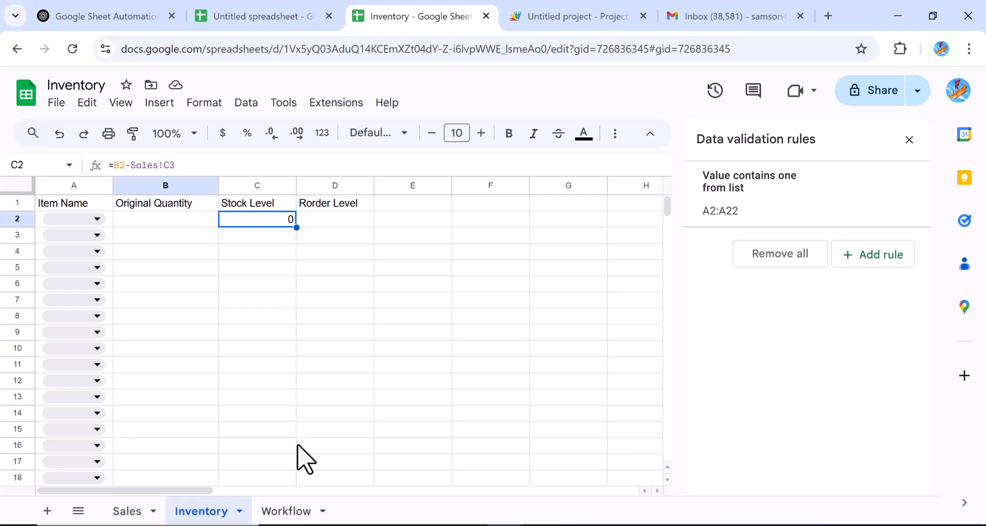
Step: Record a test sale of 40 in the Sales sheet's Quantity cell C3
{"action": "left_click", "coordinate": [128, 513]}
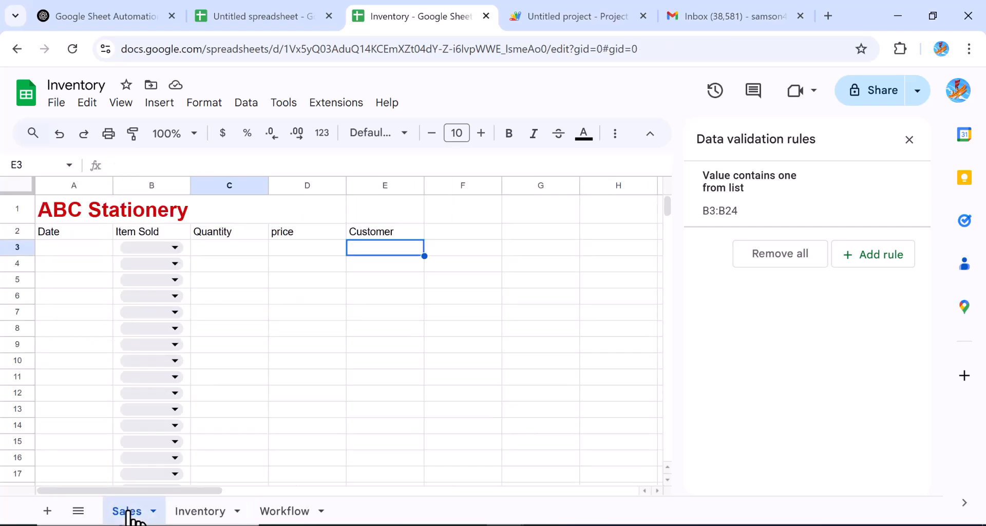
{"action": "left_click", "coordinate": [246, 249]}
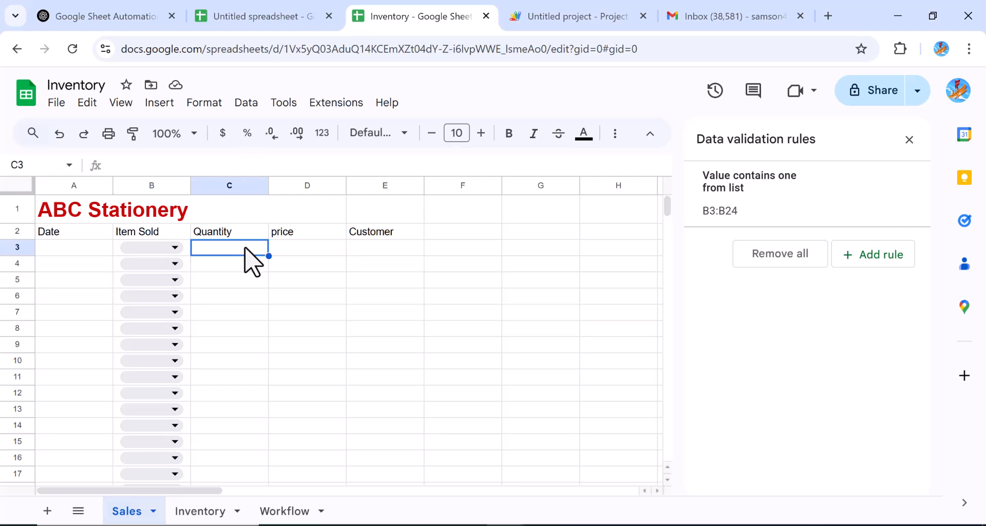
{"action": "type", "text": "40"}
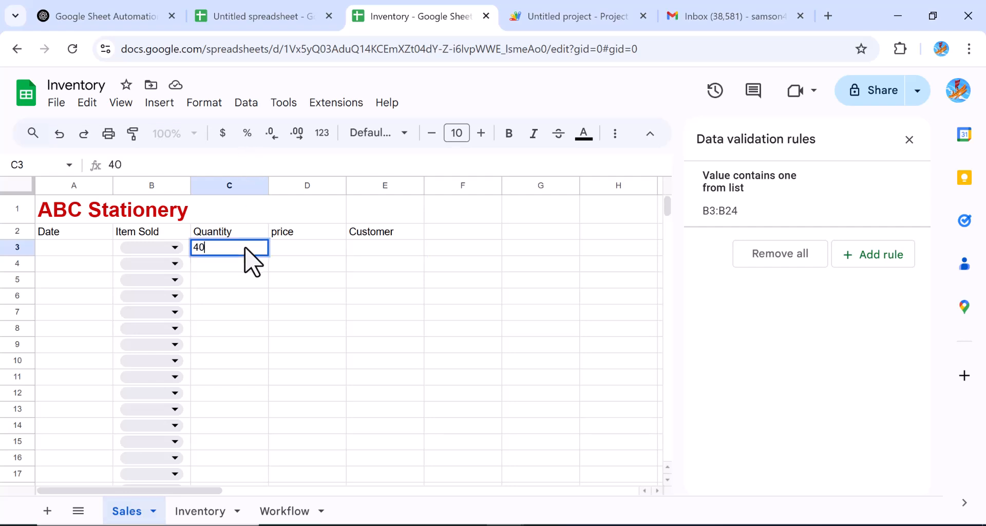
Step: Try 30 and then 50 as the Original Quantity in Inventory B2 to test the stock formula
{"action": "left_click", "coordinate": [202, 516]}
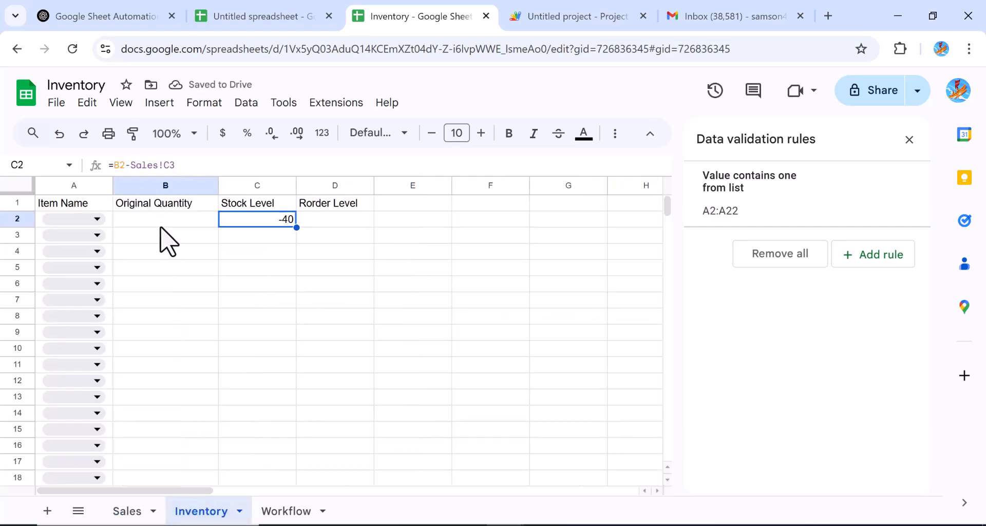
{"action": "left_click", "coordinate": [165, 221]}
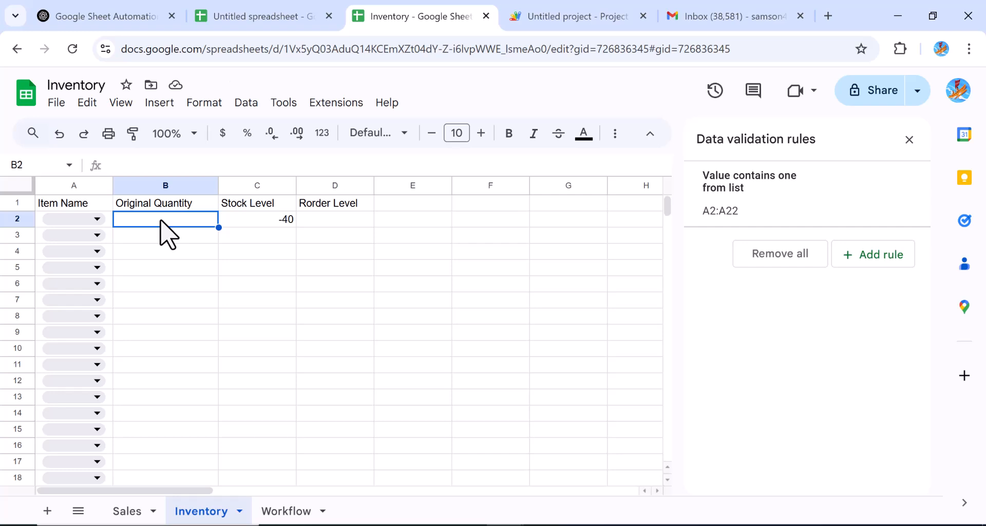
{"action": "type", "text": "30"}
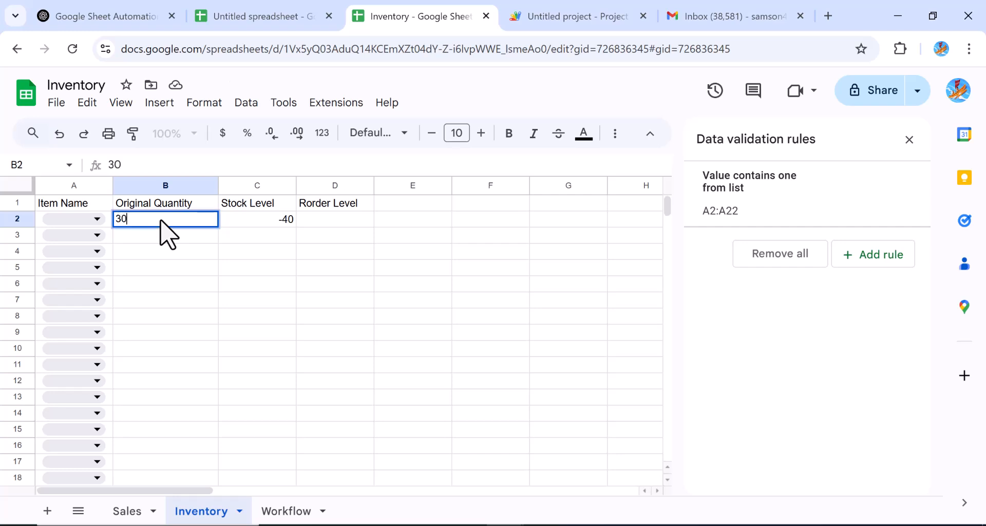
{"action": "key", "text": "Return"}
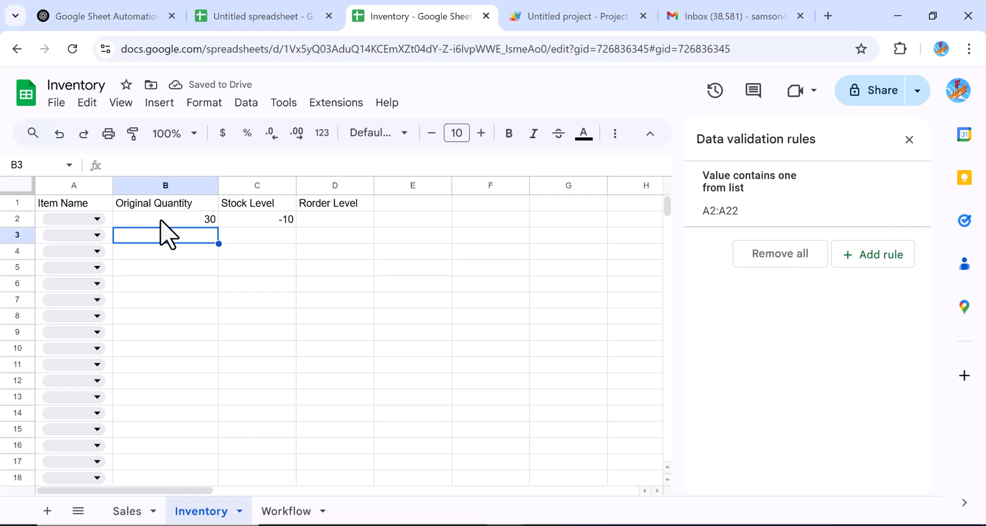
{"action": "left_click", "coordinate": [174, 219]}
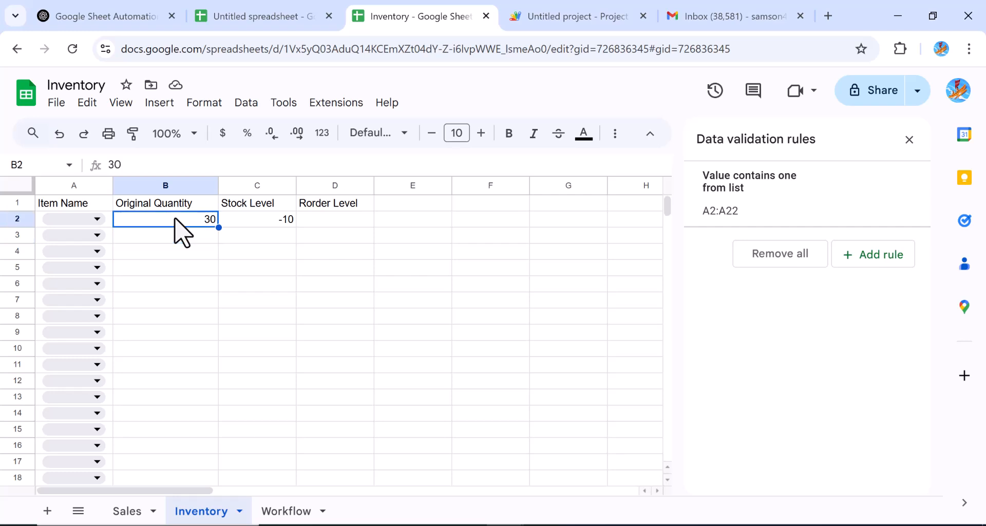
{"action": "key", "text": "Delete"}
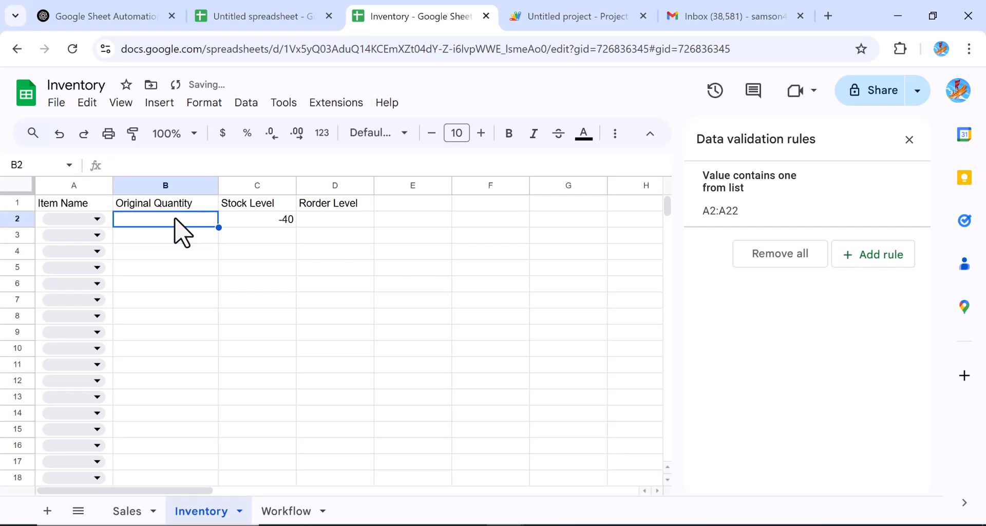
{"action": "type", "text": "50"}
{"action": "key", "text": "Return"}
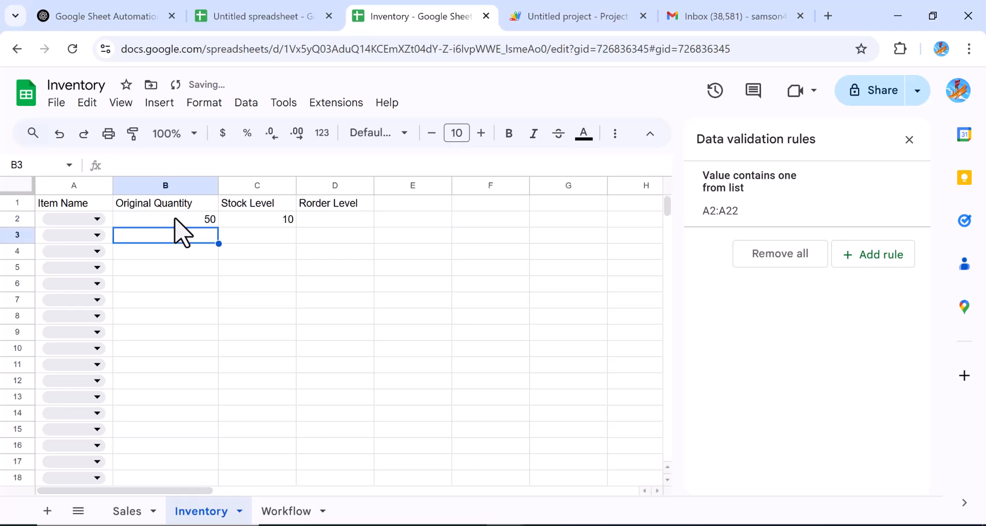
Step: Recheck and recommit the restock IF formula in D2
{"action": "left_click", "coordinate": [169, 267]}
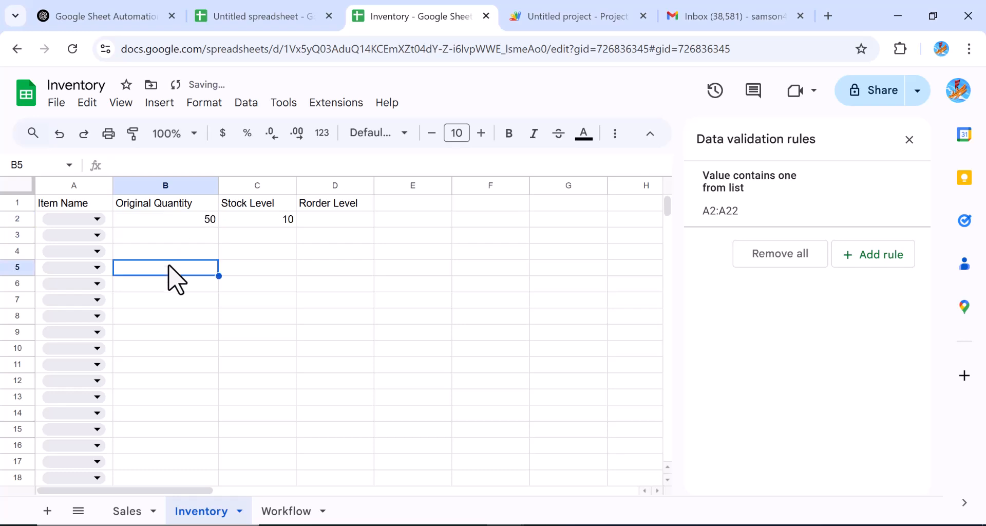
{"action": "left_click", "coordinate": [334, 223]}
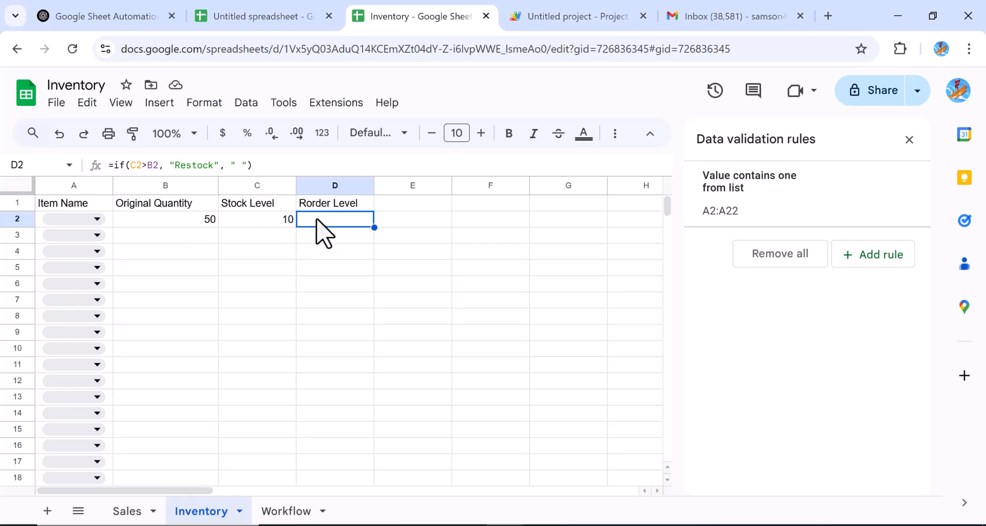
{"action": "left_click", "coordinate": [255, 165]}
{"action": "key", "text": "Return"}
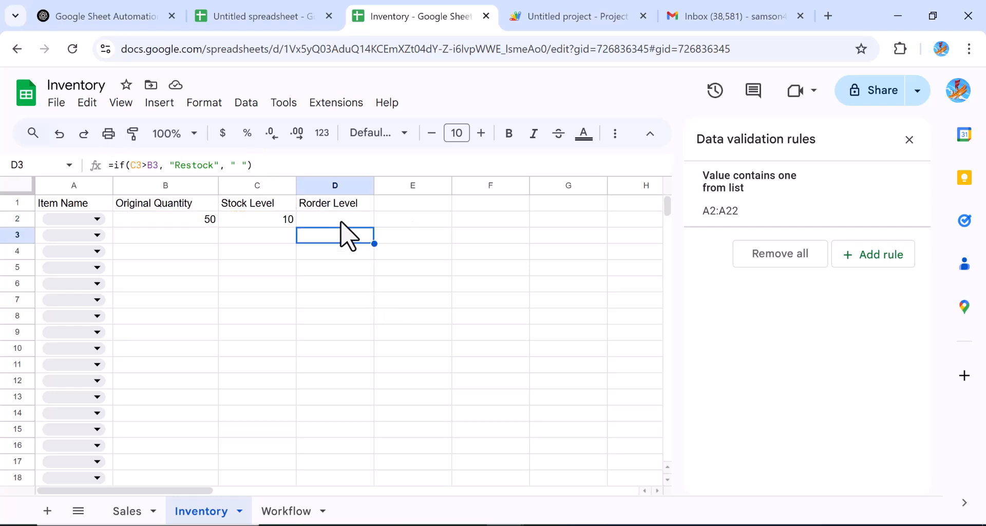
{"action": "left_click", "coordinate": [325, 220]}
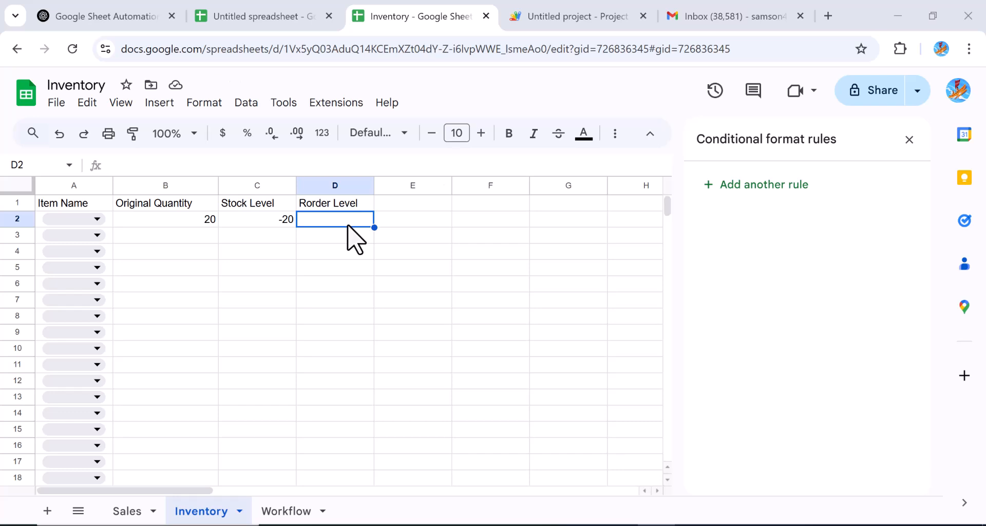
Step: Start a conditional formatting rule for D2:D22 using a Custom formula condition
{"action": "left_click_drag", "start_coordinate": [347, 226], "coordinate": [340, 453]}
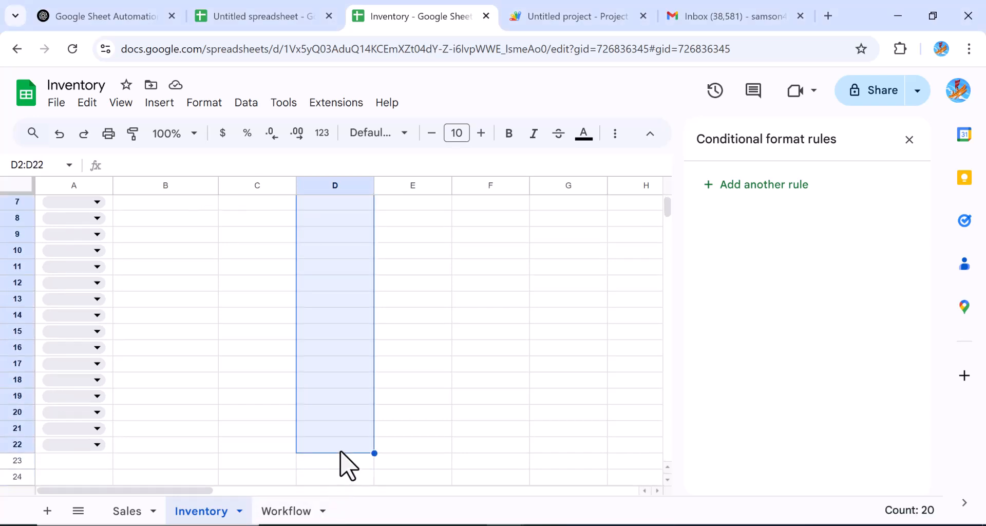
{"action": "left_click", "coordinate": [202, 105]}
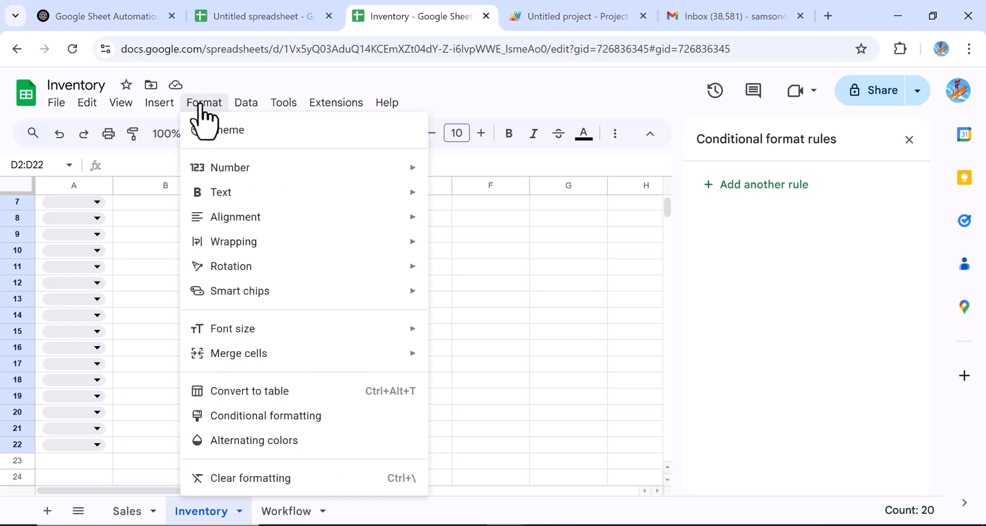
{"action": "left_click", "coordinate": [266, 417]}
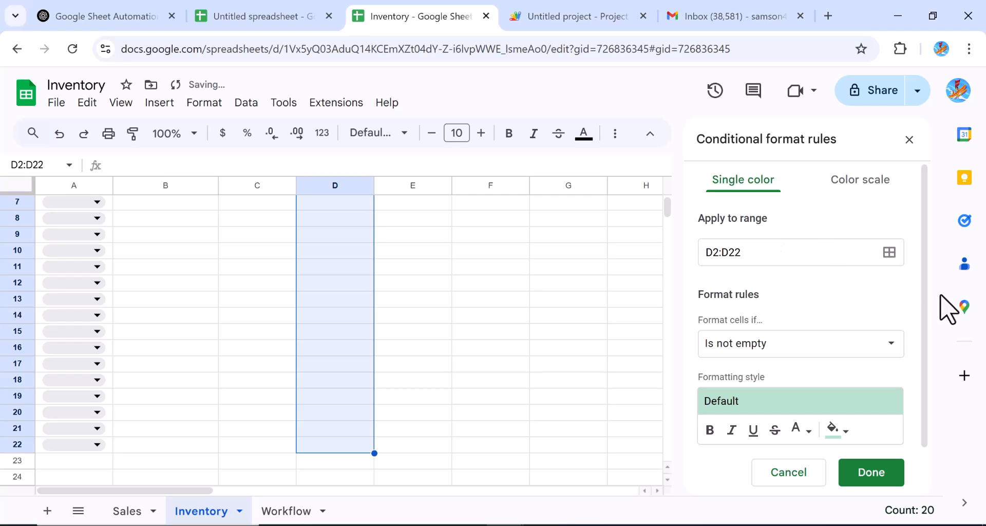
{"action": "left_click", "coordinate": [896, 366]}
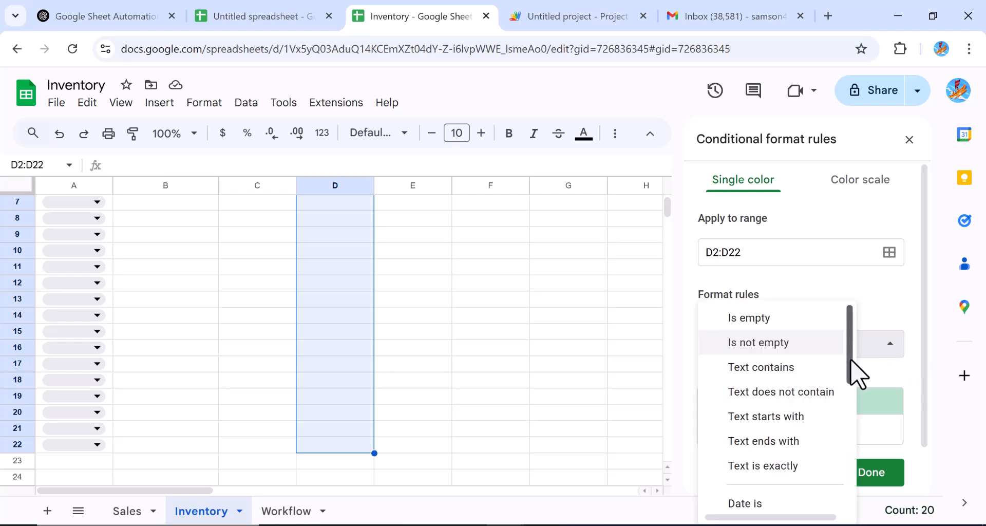
{"action": "scroll", "coordinate": [854, 375], "scroll_direction": "down", "scroll_amount": 4}
{"action": "scroll", "coordinate": [860, 488], "scroll_direction": "down", "scroll_amount": 3}
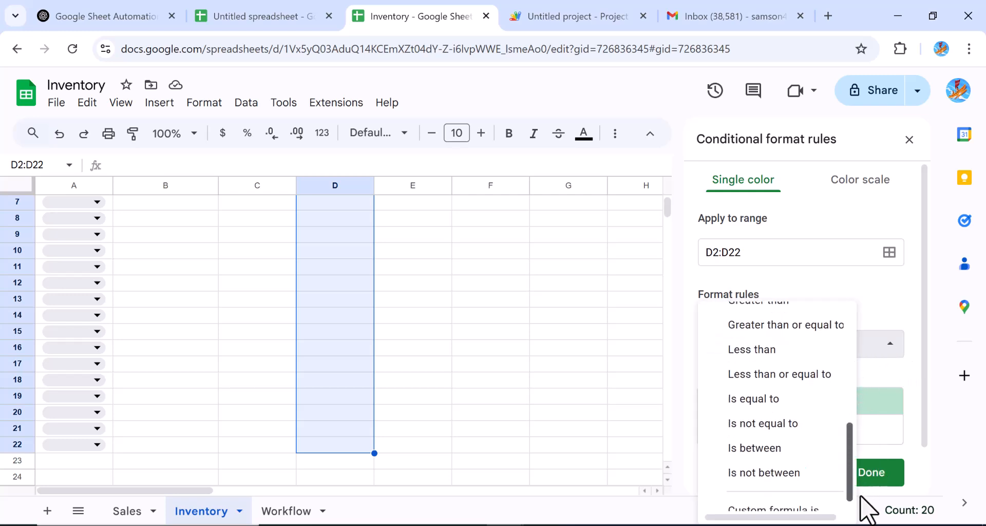
{"action": "left_click", "coordinate": [810, 508]}
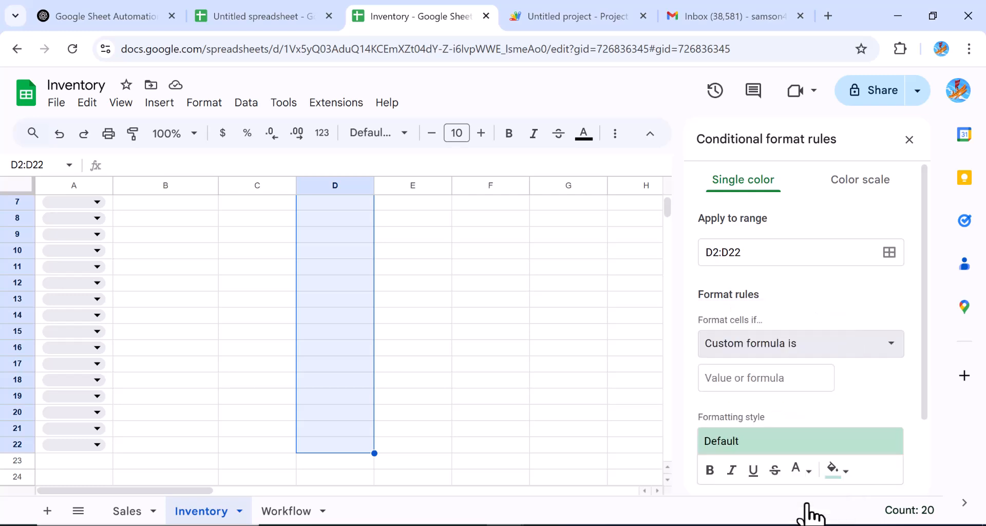
Step: Enter the rule formula =C2<B2, give it a red fill, and save it
{"action": "left_click", "coordinate": [719, 381]}
{"action": "type", "text": "=c2<b2"}
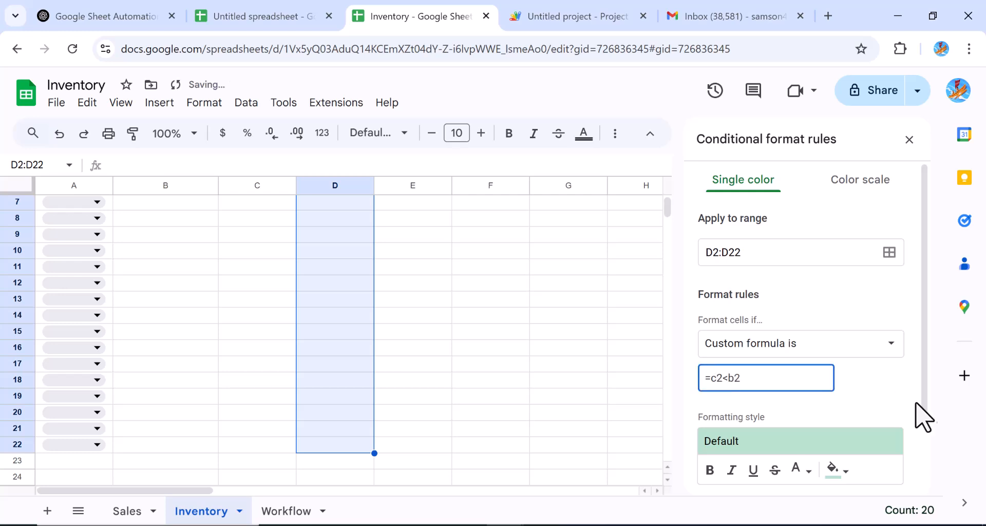
{"action": "left_click_drag", "start_coordinate": [924, 409], "coordinate": [924, 458]}
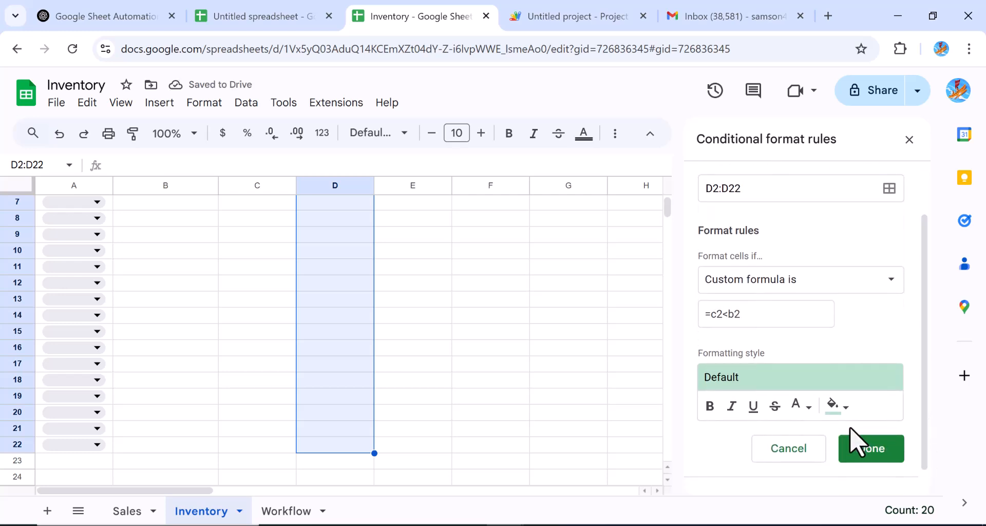
{"action": "left_click", "coordinate": [847, 409]}
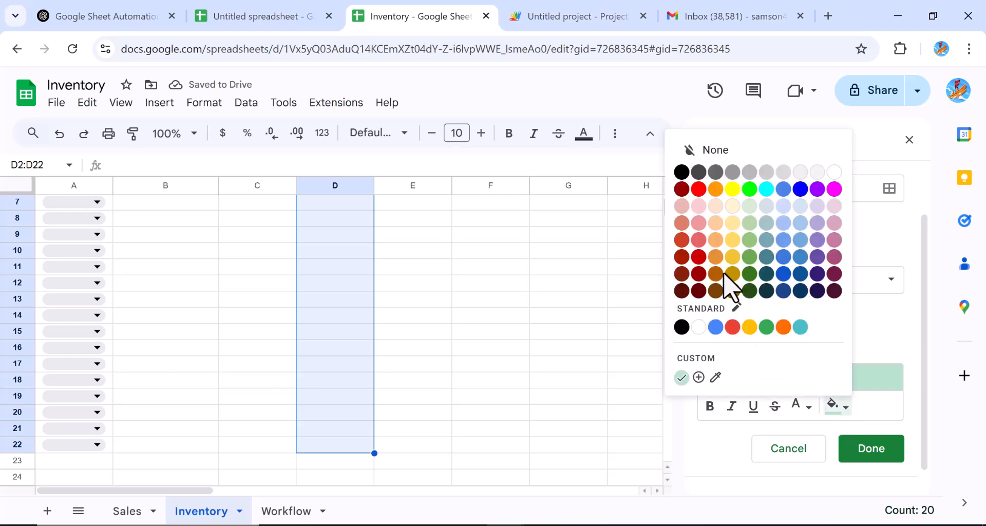
{"action": "left_click", "coordinate": [702, 259]}
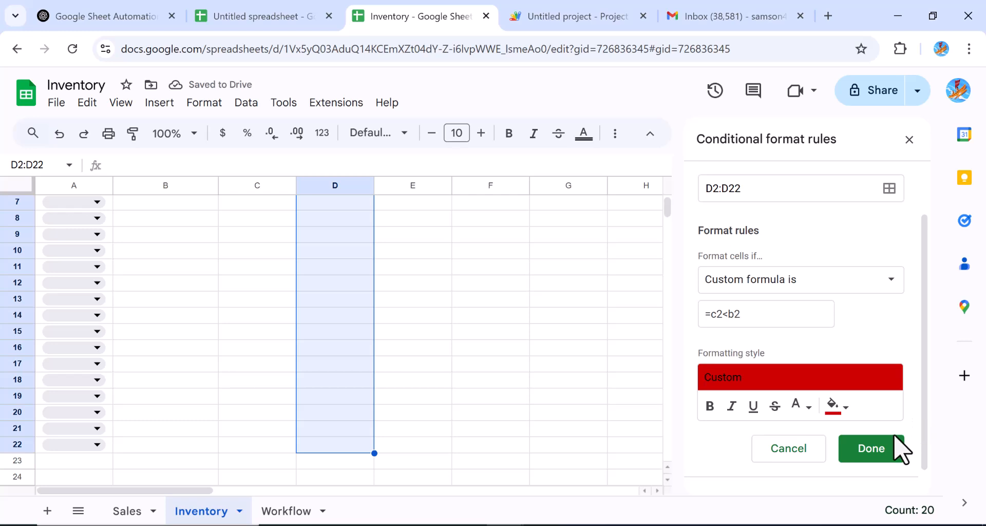
{"action": "left_click", "coordinate": [886, 465]}
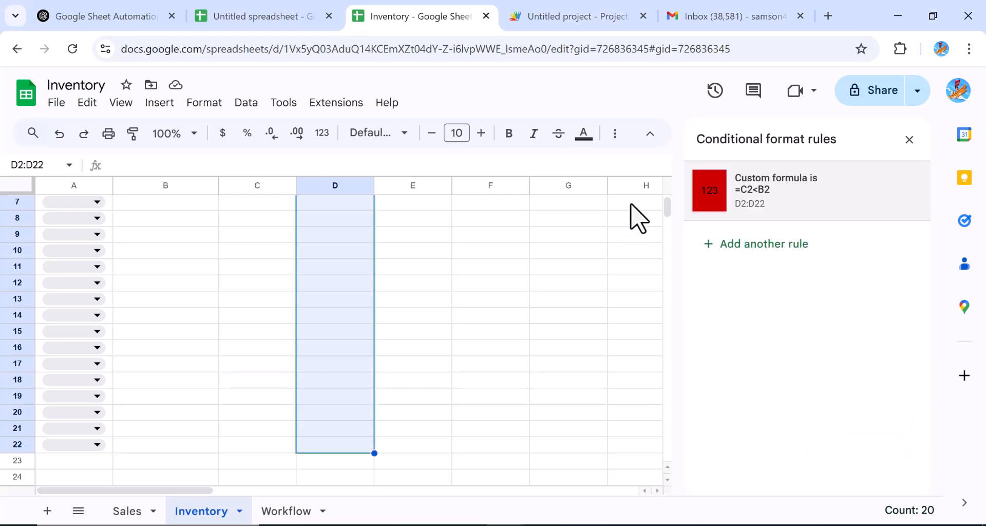
{"action": "left_click_drag", "start_coordinate": [672, 223], "coordinate": [663, 198]}
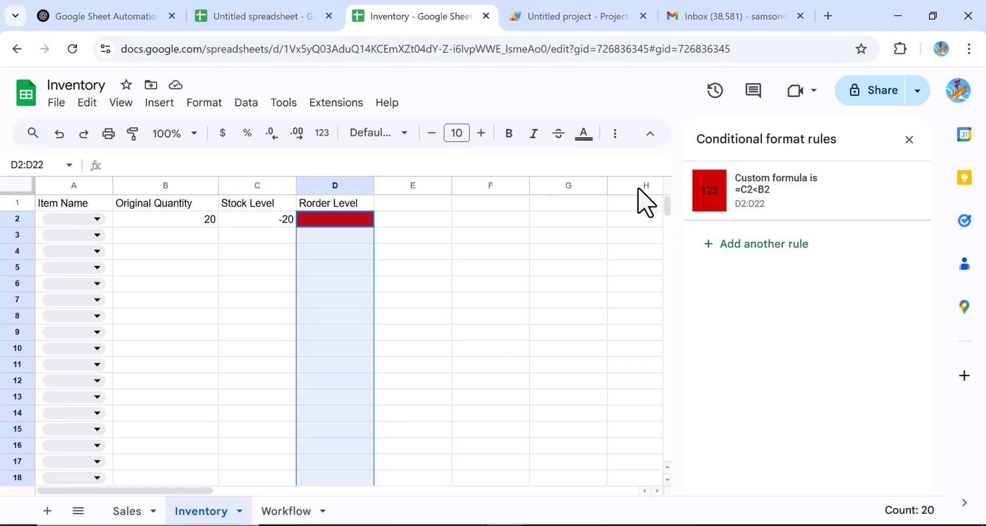
Step: Add a second custom-formula rule =C2>=B2 for D2:D22 with the default green fill
{"action": "left_click", "coordinate": [712, 266]}
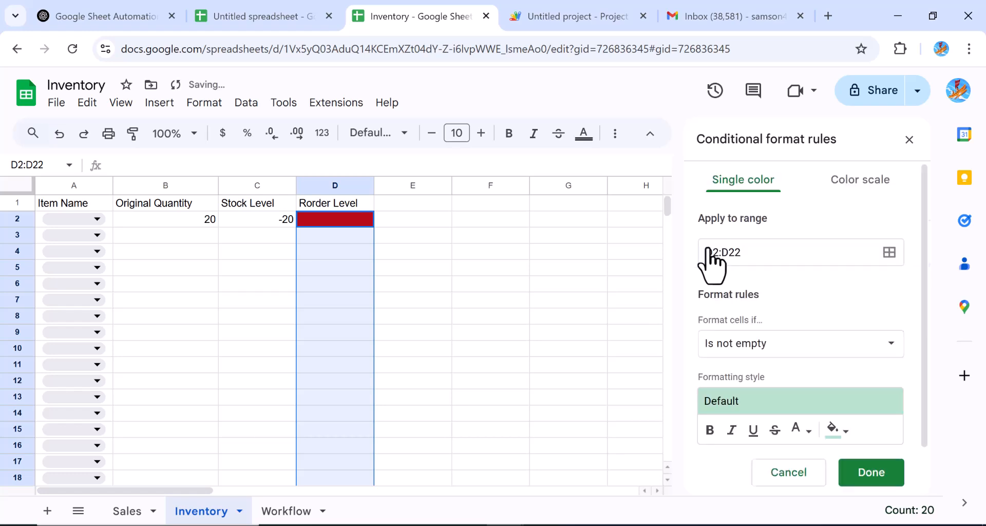
{"action": "left_click", "coordinate": [898, 349]}
{"action": "left_click_drag", "start_coordinate": [851, 359], "coordinate": [861, 511]}
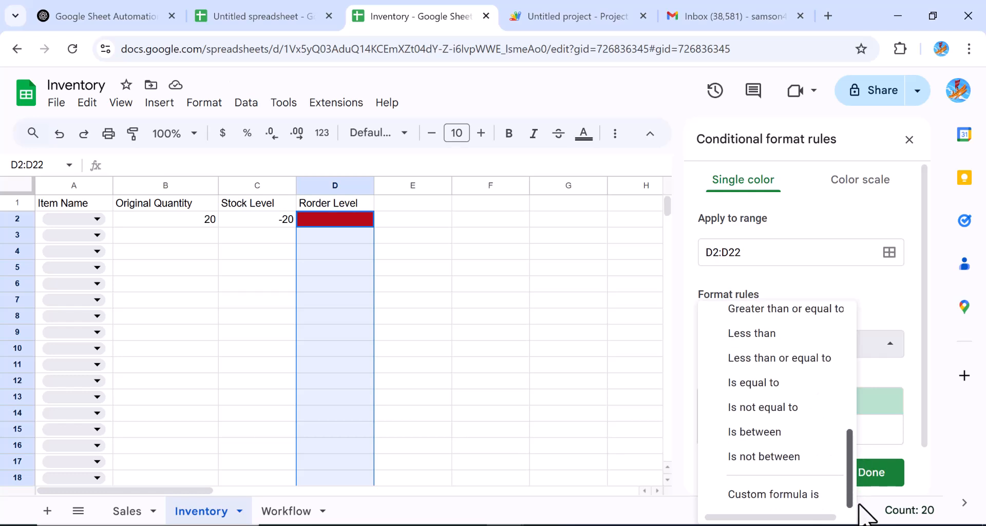
{"action": "left_click", "coordinate": [799, 494]}
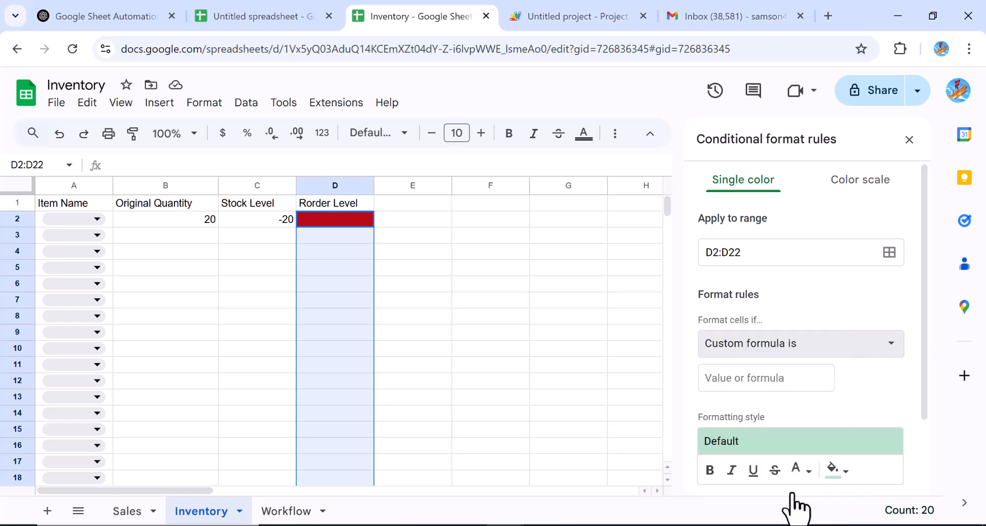
{"action": "left_click", "coordinate": [713, 380]}
{"action": "type", "text": "="}
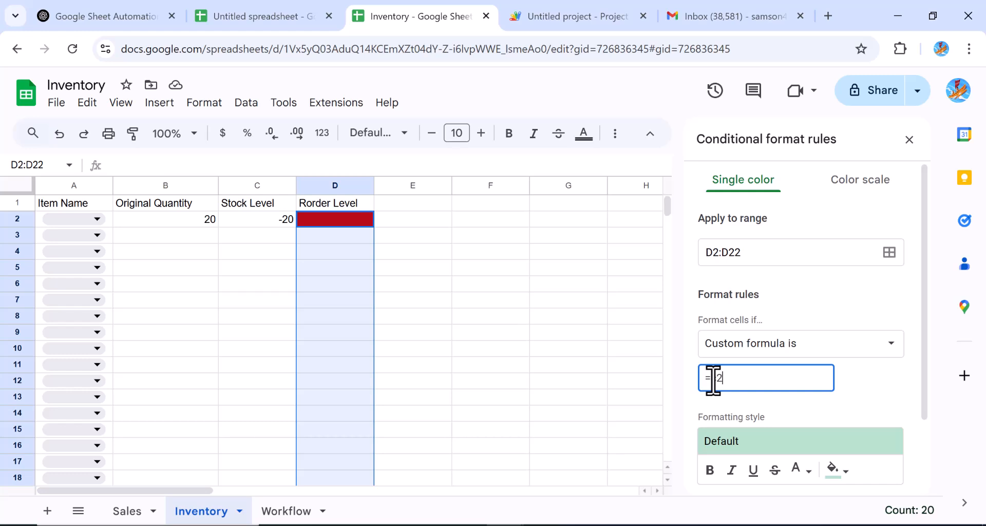
{"action": "type", "text": "C2>=b2"}
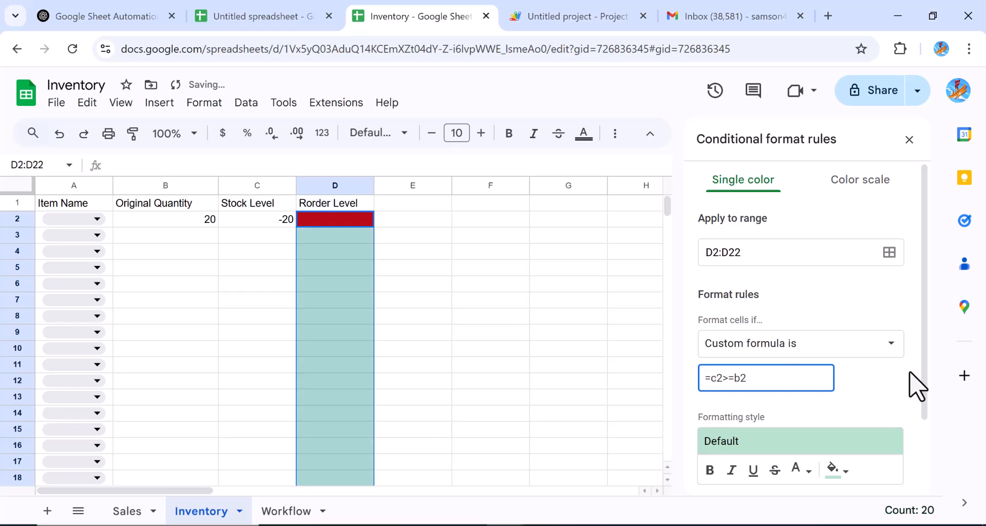
{"action": "left_click", "coordinate": [924, 400]}
{"action": "left_click_drag", "start_coordinate": [924, 400], "coordinate": [926, 465]}
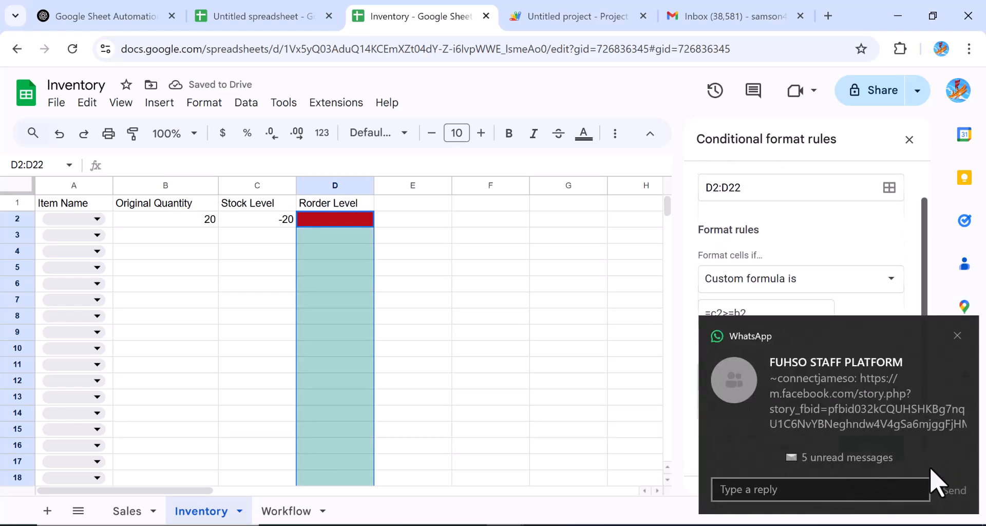
{"action": "left_click", "coordinate": [951, 334]}
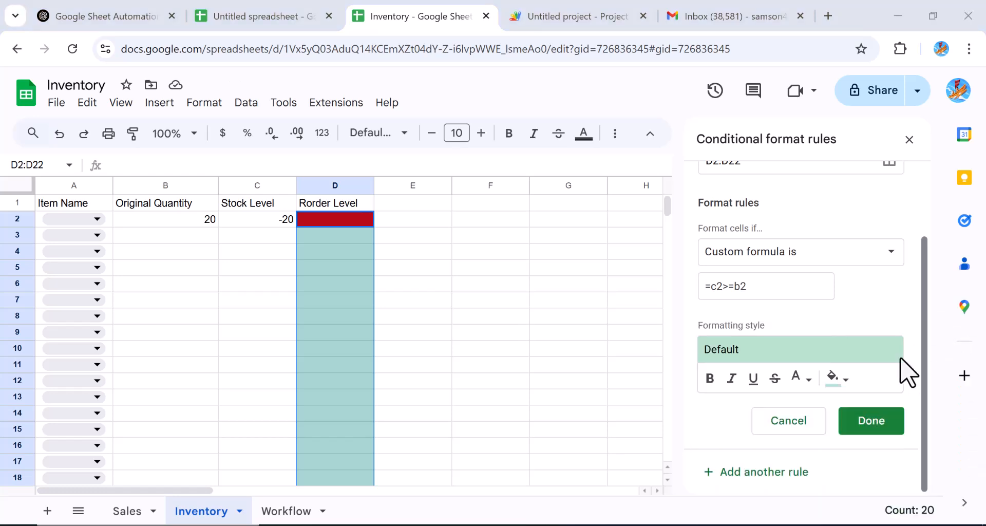
{"action": "left_click", "coordinate": [868, 425]}
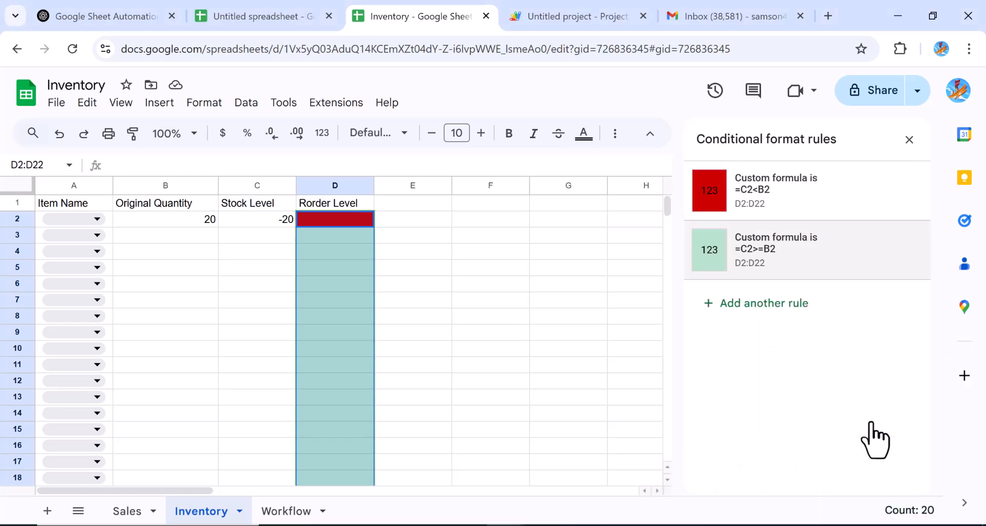
{"action": "left_click", "coordinate": [445, 321]}
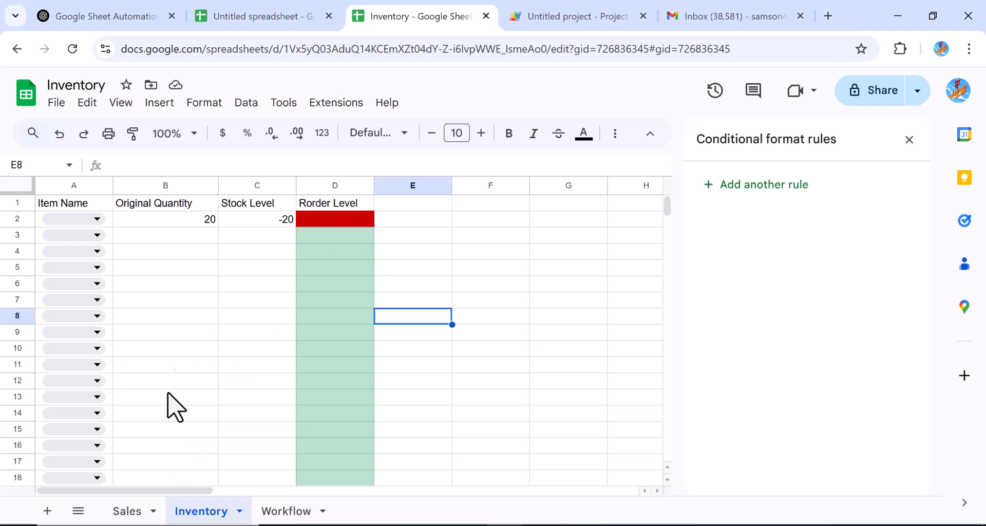
Step: Enter 40 as Inventory B3's original quantity and record a sale of 20 in Sales C4
{"action": "left_click", "coordinate": [179, 236]}
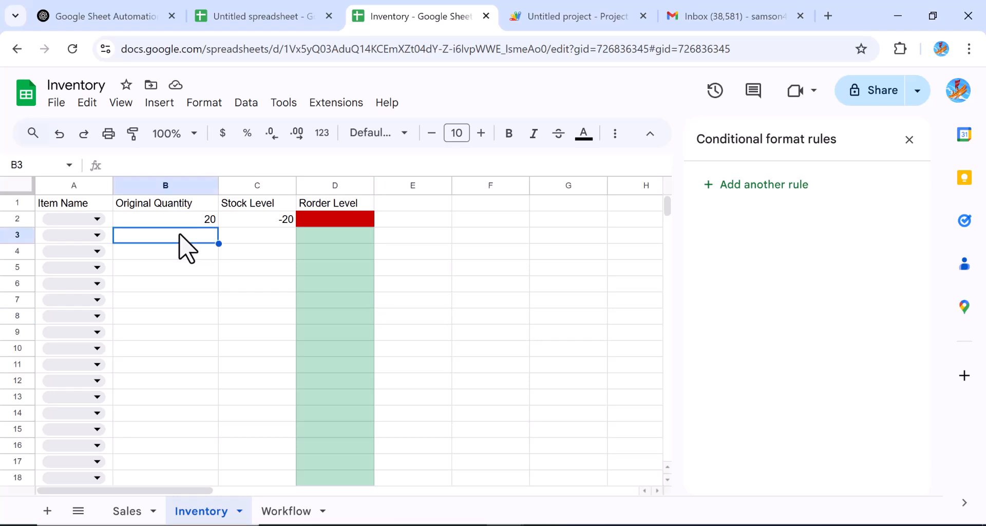
{"action": "type", "text": "40"}
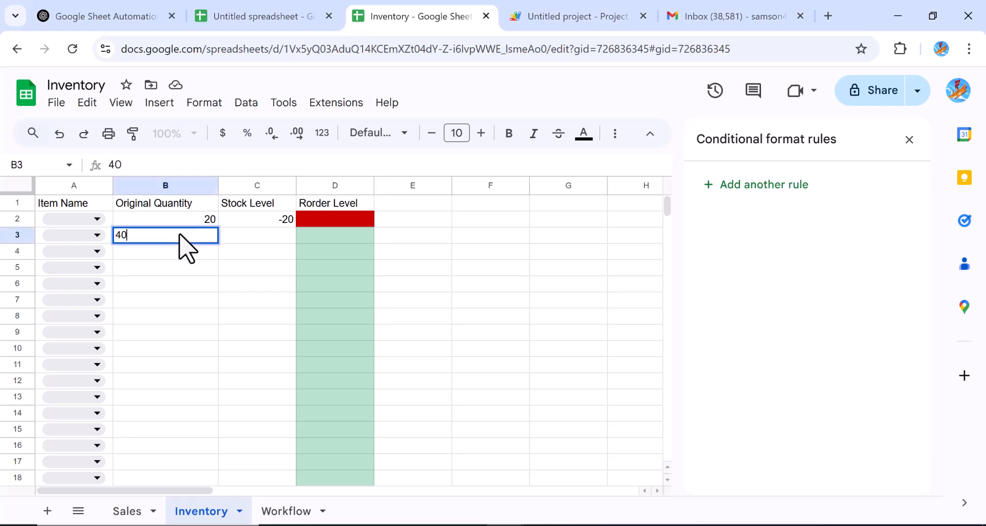
{"action": "left_click", "coordinate": [126, 512]}
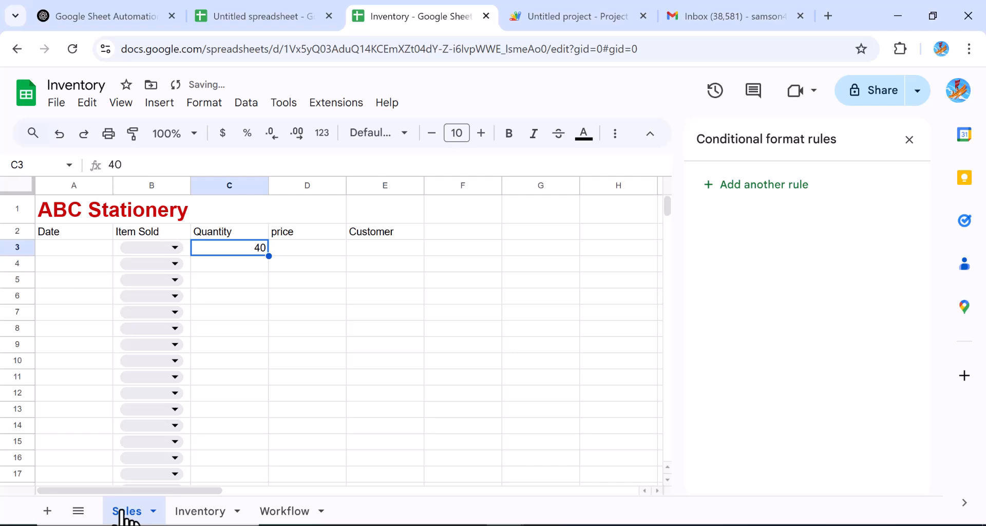
{"action": "left_click", "coordinate": [236, 267]}
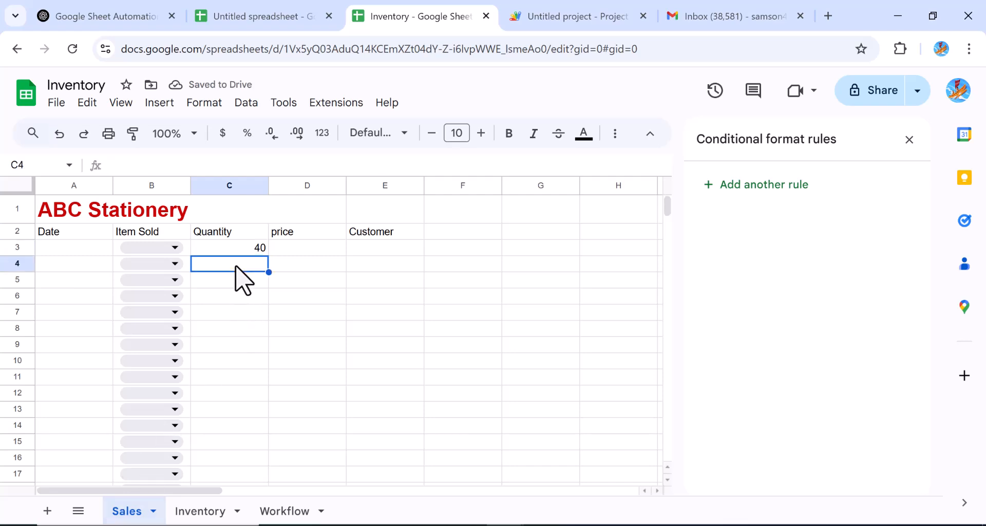
{"action": "type", "text": "20"}
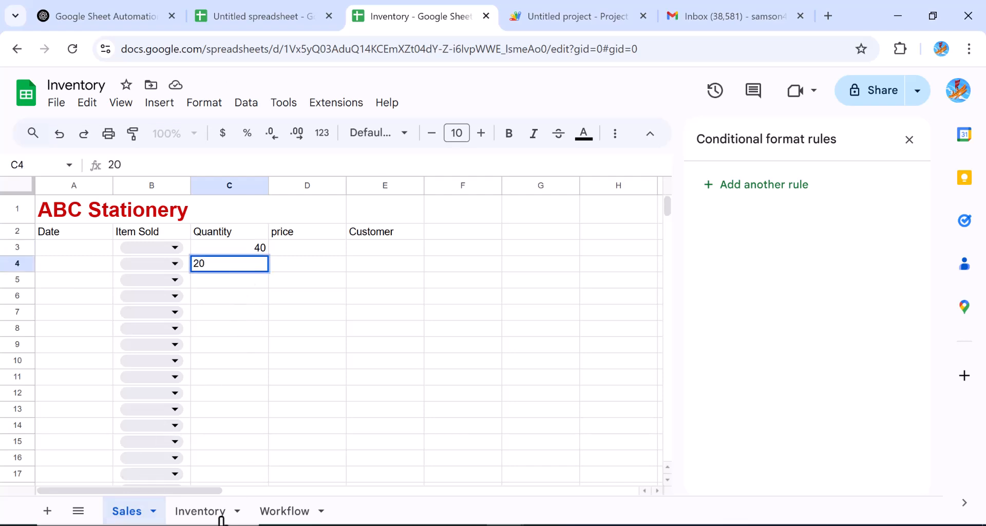
{"action": "left_click", "coordinate": [203, 516]}
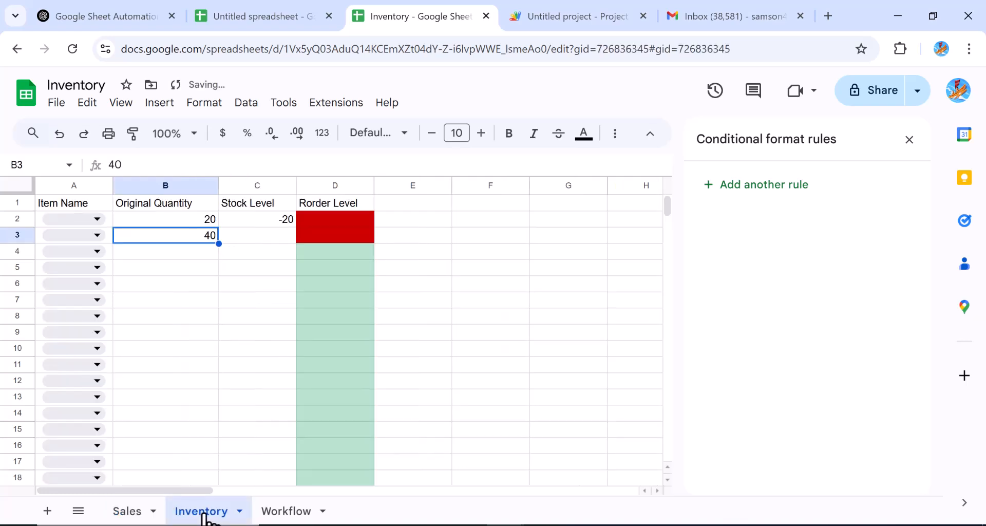
{"action": "left_click", "coordinate": [232, 284]}
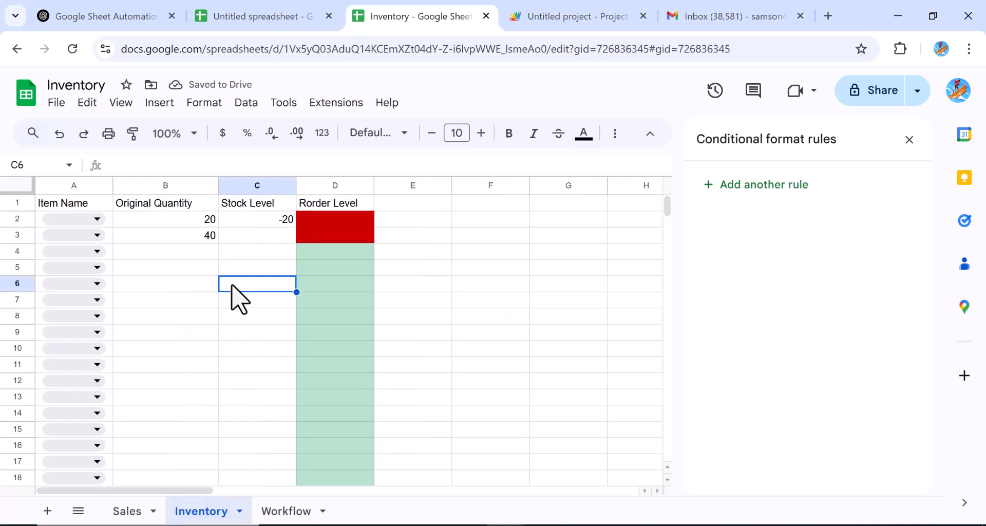
{"action": "left_click", "coordinate": [253, 219]}
{"action": "left_click", "coordinate": [254, 235]}
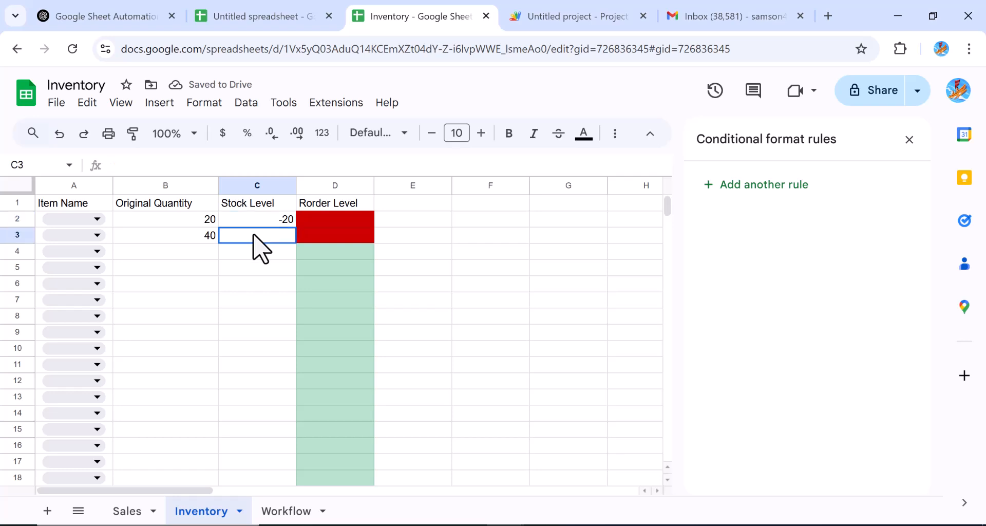
Step: Copy C2's stock formula down column C to row 22
{"action": "left_click", "coordinate": [277, 222]}
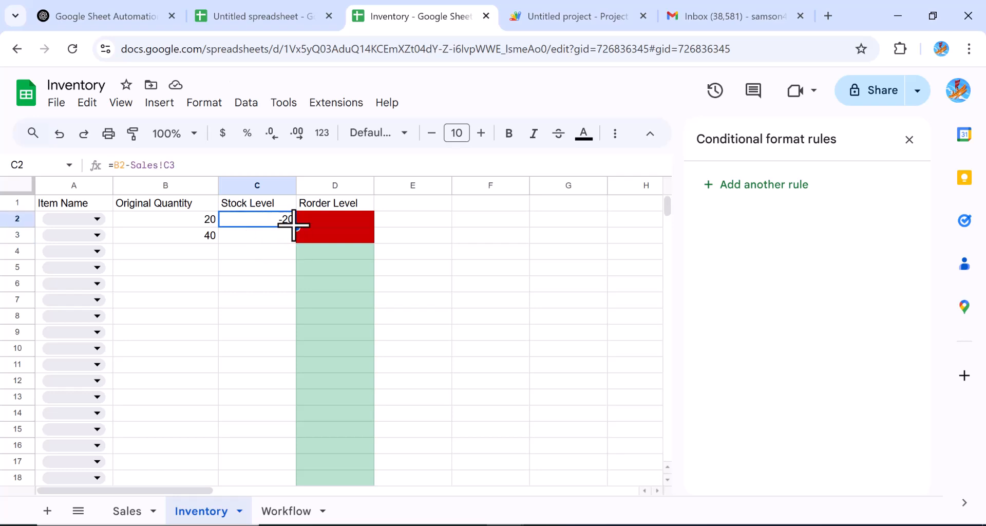
{"action": "left_click_drag", "start_coordinate": [295, 228], "coordinate": [282, 329]}
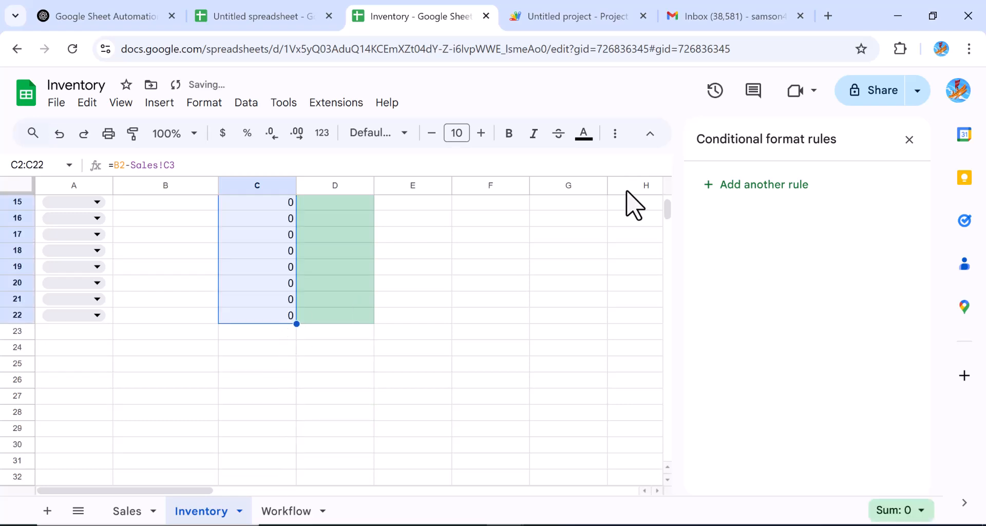
{"action": "left_click_drag", "start_coordinate": [669, 212], "coordinate": [671, 204]}
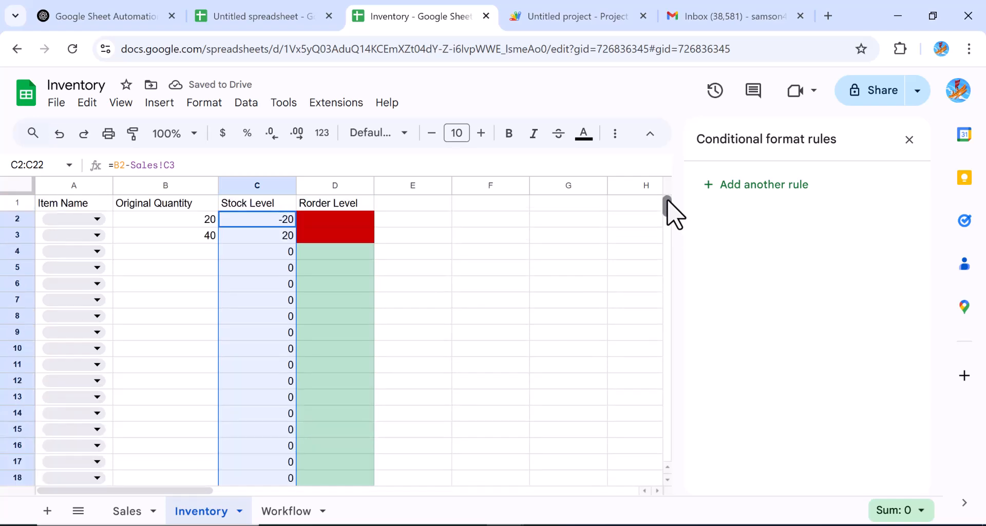
{"action": "left_click", "coordinate": [472, 290]}
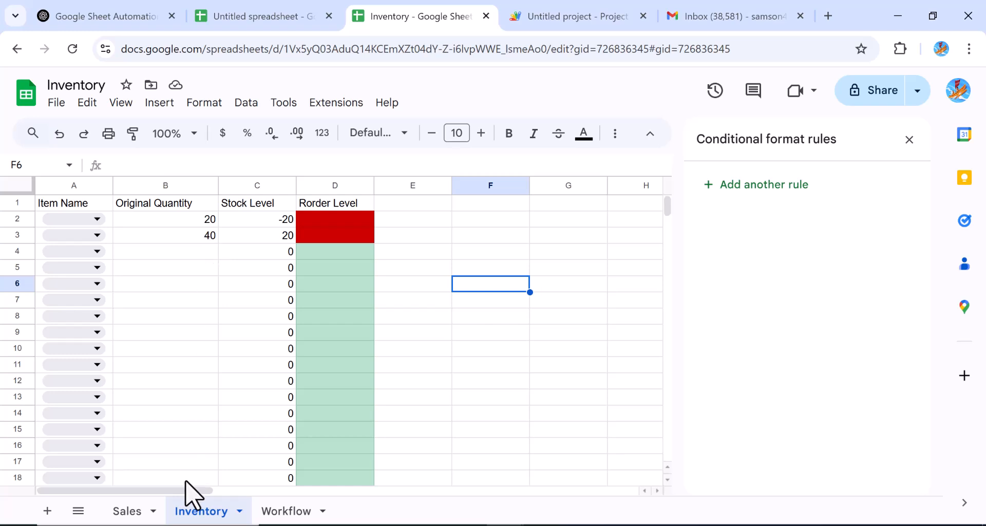
Step: Change the second sale quantity in Sales C4 to 10
{"action": "left_click", "coordinate": [126, 510]}
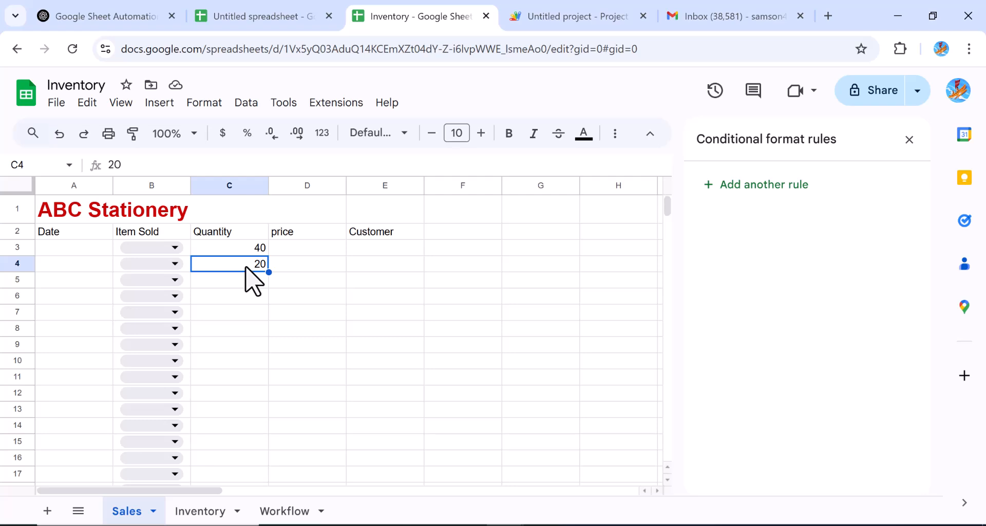
{"action": "type", "text": "10"}
{"action": "key", "text": "Return"}
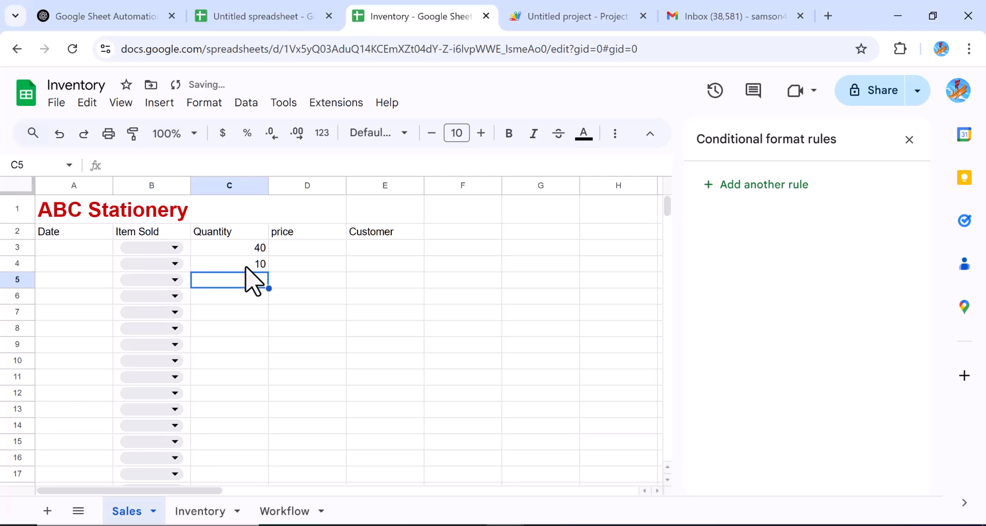
{"action": "left_click", "coordinate": [194, 511]}
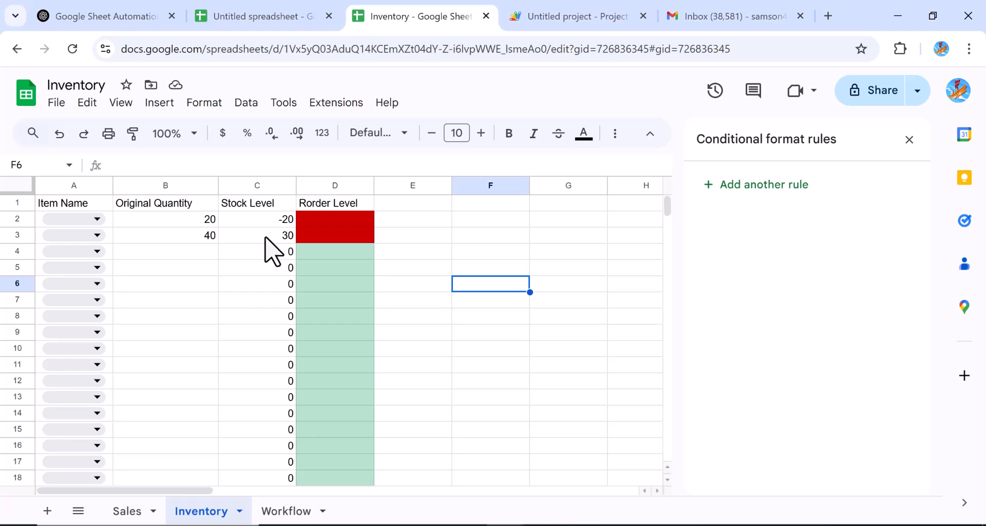
Step: Change the red rule's formula from =C2<B2 to =C2>B2 and save it
{"action": "left_click", "coordinate": [347, 223]}
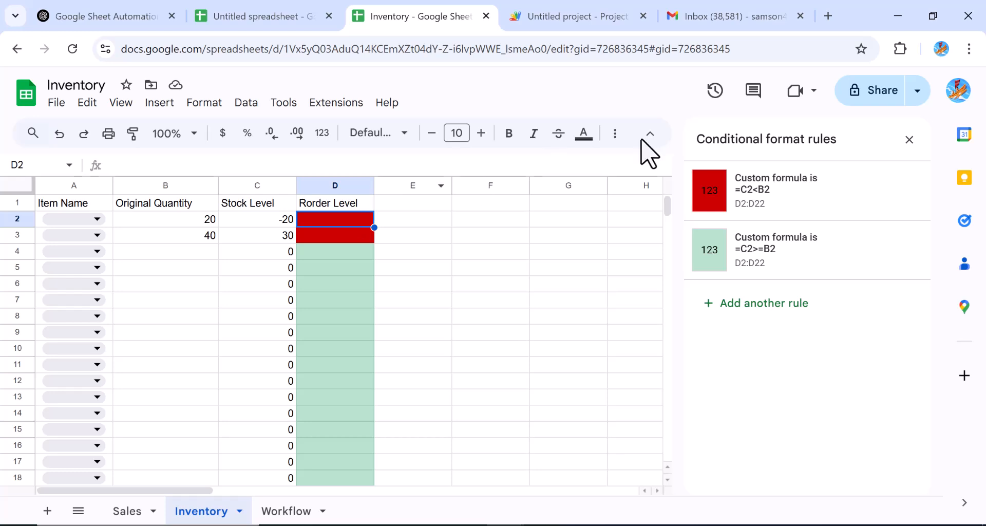
{"action": "left_click", "coordinate": [759, 218]}
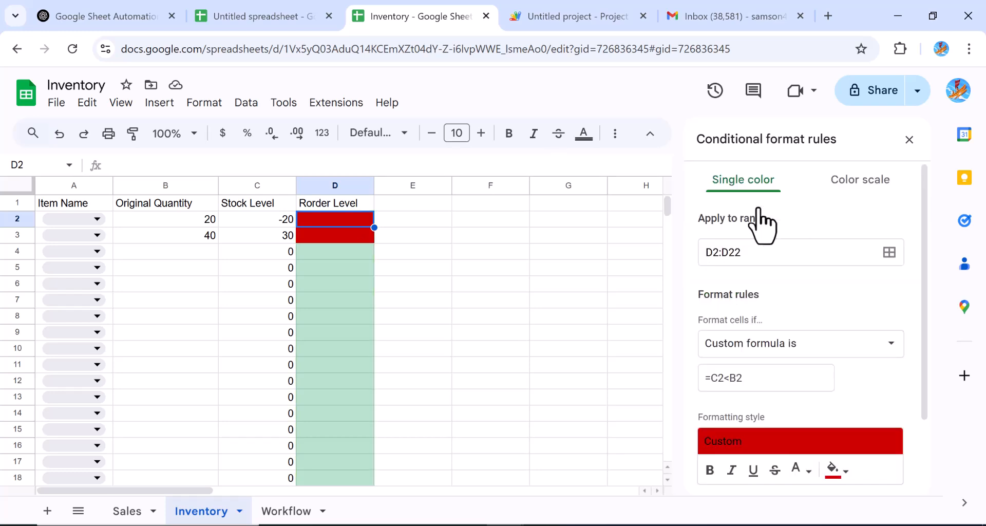
{"action": "left_click", "coordinate": [730, 379]}
{"action": "key", "text": "BackSpace"}
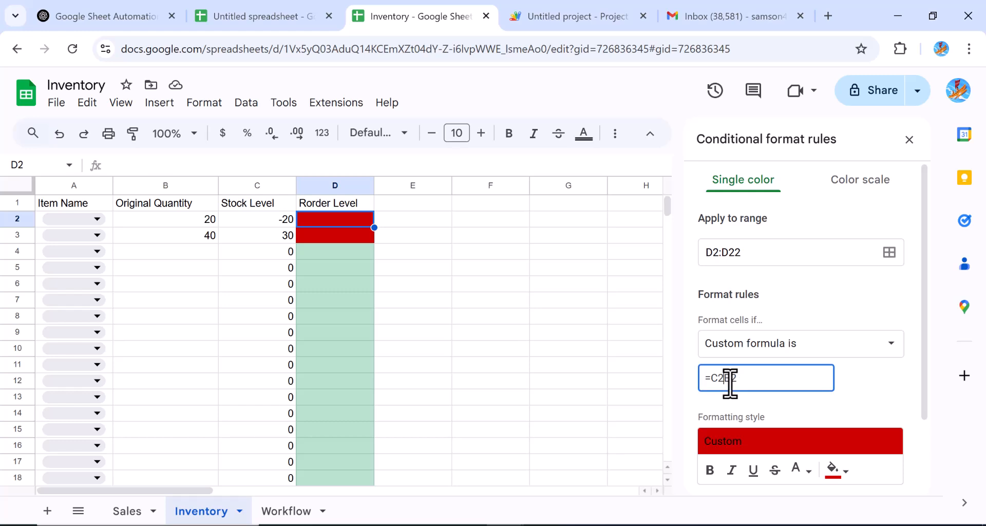
{"action": "type", "text": ">"}
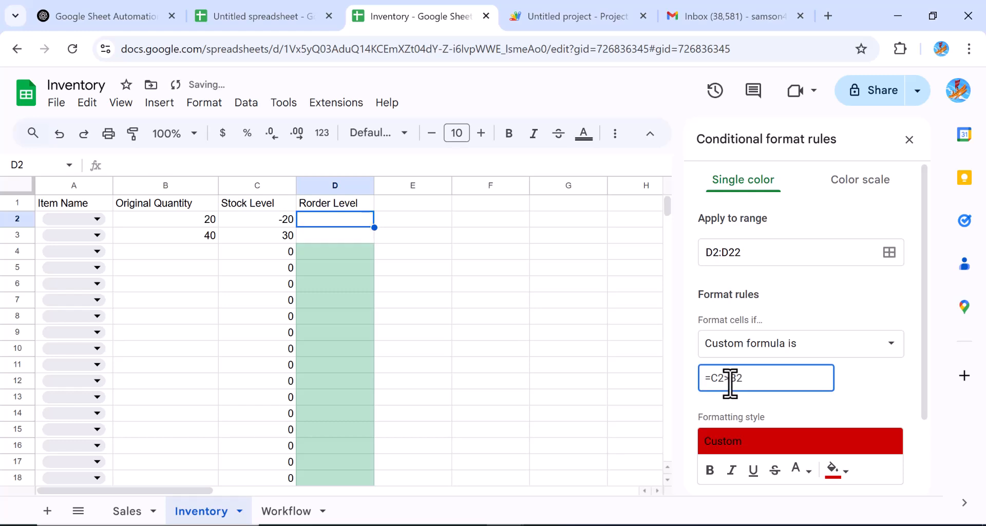
{"action": "scroll", "coordinate": [930, 436], "scroll_direction": "down", "scroll_amount": 2}
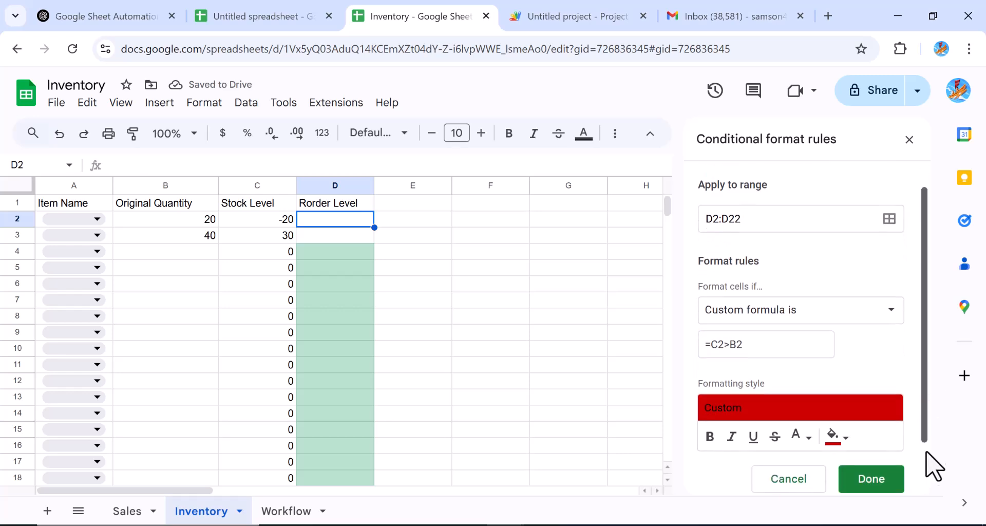
{"action": "scroll", "coordinate": [932, 459], "scroll_direction": "down", "scroll_amount": 1}
{"action": "left_click", "coordinate": [875, 428]}
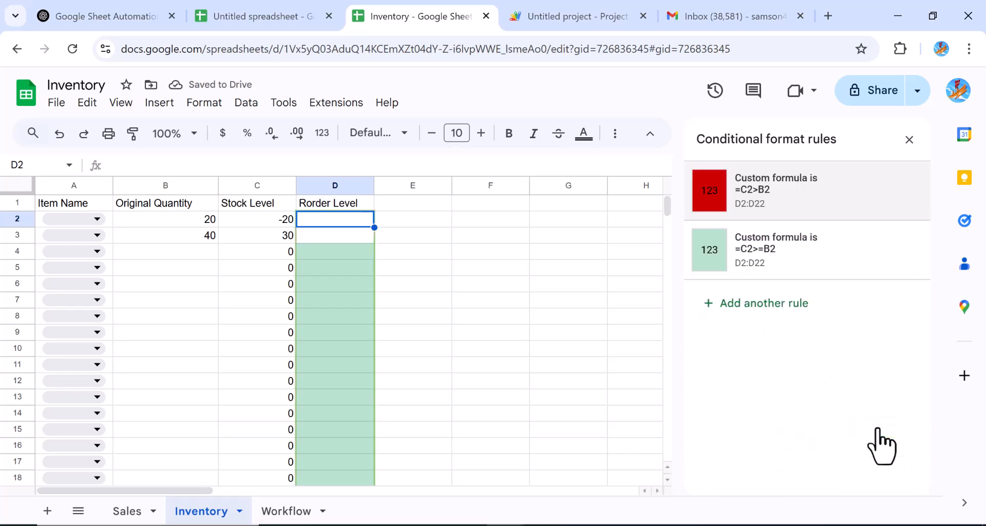
Step: Open the green =C2>=B2 rule on D2 for editing
{"action": "left_click", "coordinate": [498, 335]}
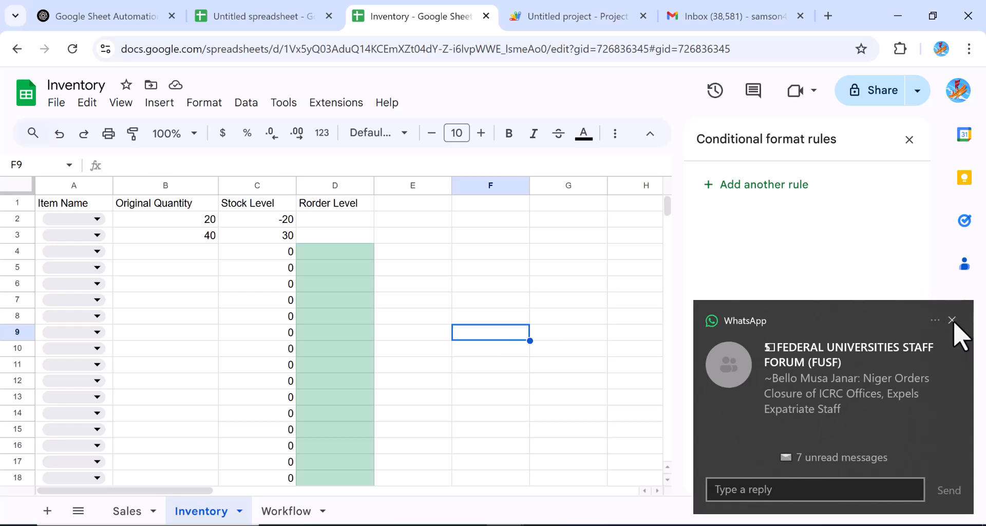
{"action": "left_click", "coordinate": [952, 320]}
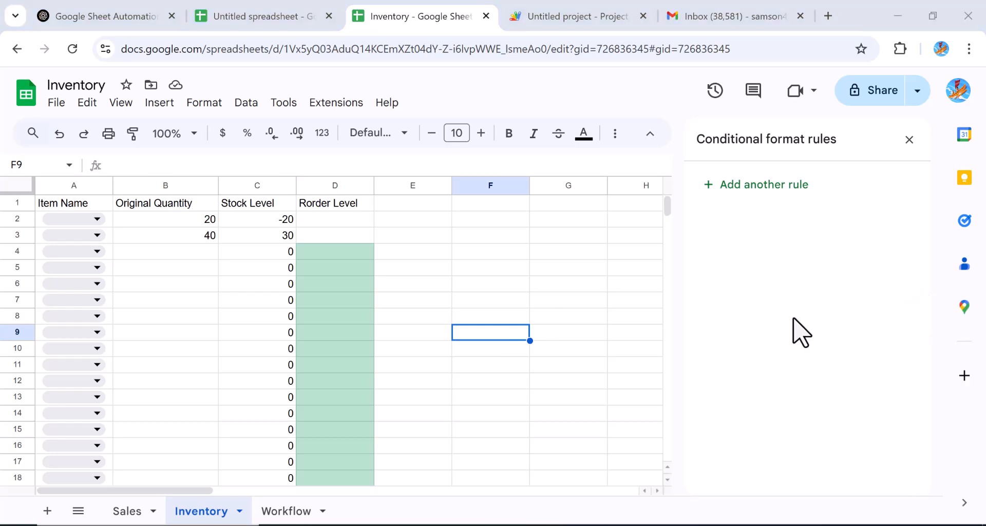
{"action": "left_click", "coordinate": [320, 219]}
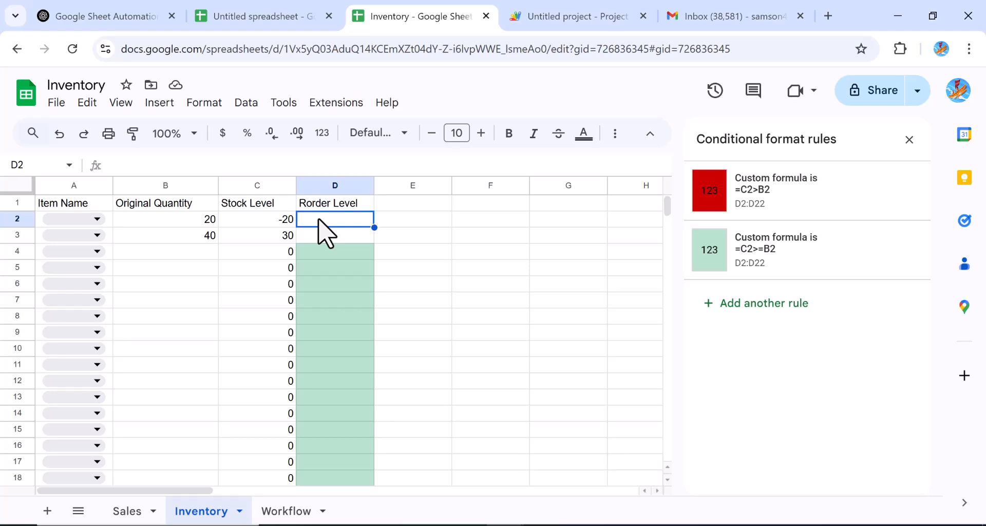
{"action": "left_click", "coordinate": [760, 262]}
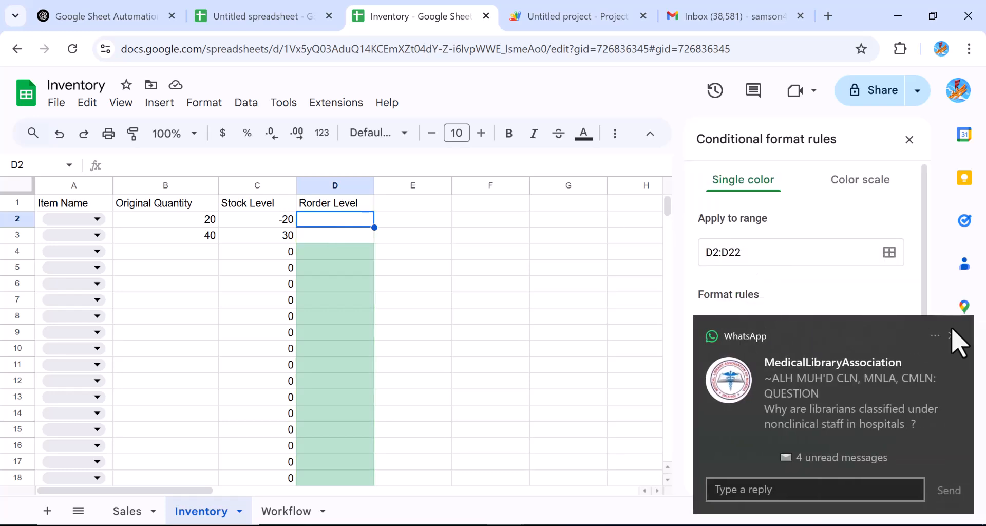
{"action": "left_click", "coordinate": [951, 334]}
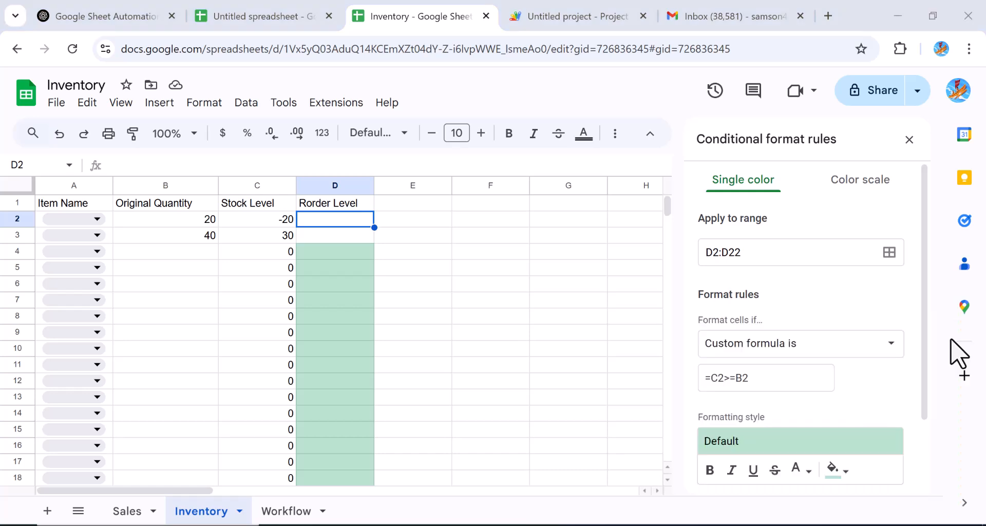
Step: Rewrite the green rule's formula as =C2<B2 and save it
{"action": "left_click", "coordinate": [730, 382]}
{"action": "key", "text": "BackSpace"}
{"action": "type", "text": "<"}
{"action": "left_click_drag", "start_coordinate": [924, 369], "coordinate": [936, 451]}
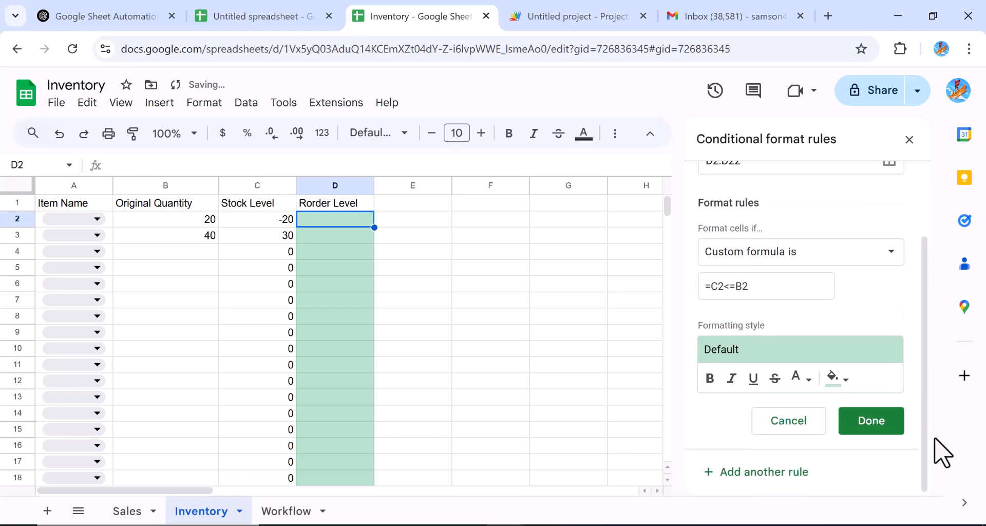
{"action": "left_click", "coordinate": [735, 286]}
{"action": "key", "text": "BackSpace"}
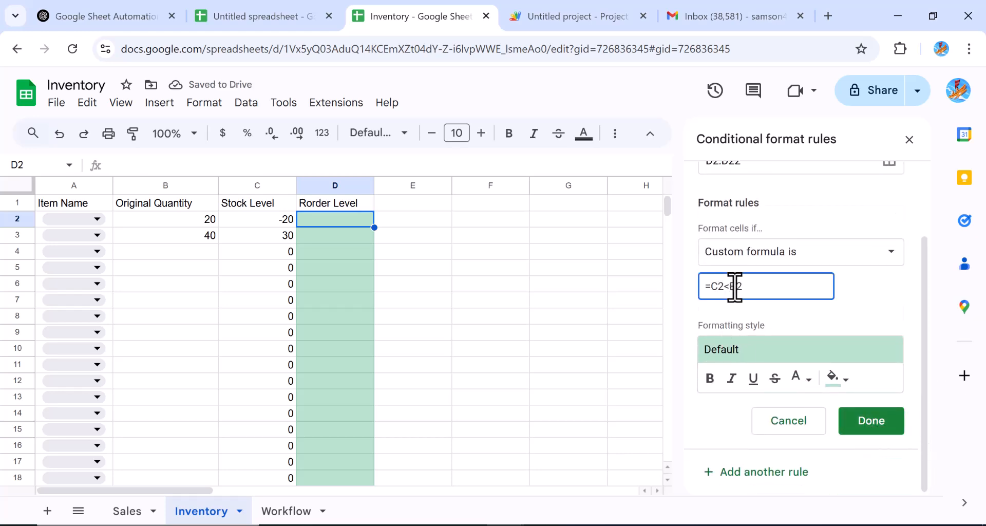
{"action": "left_click", "coordinate": [878, 420]}
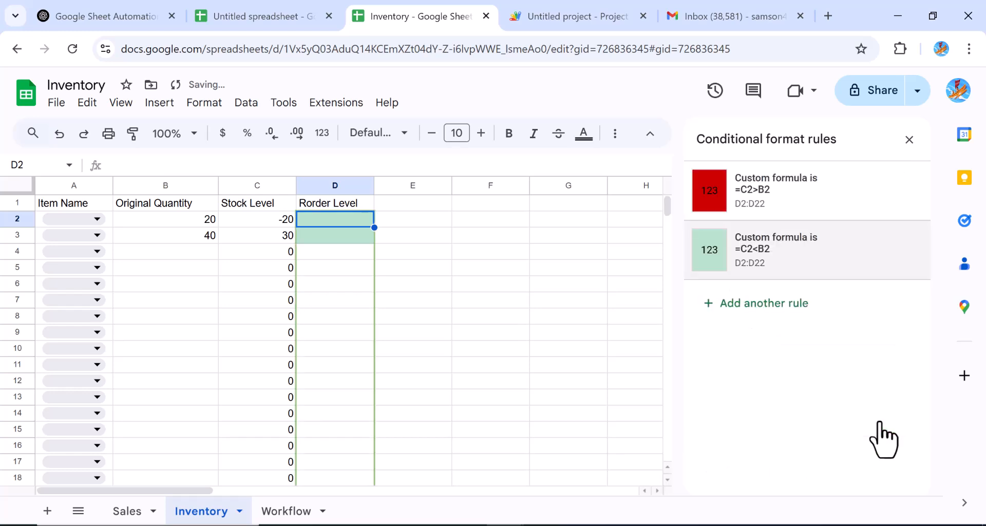
{"action": "left_click", "coordinate": [469, 323]}
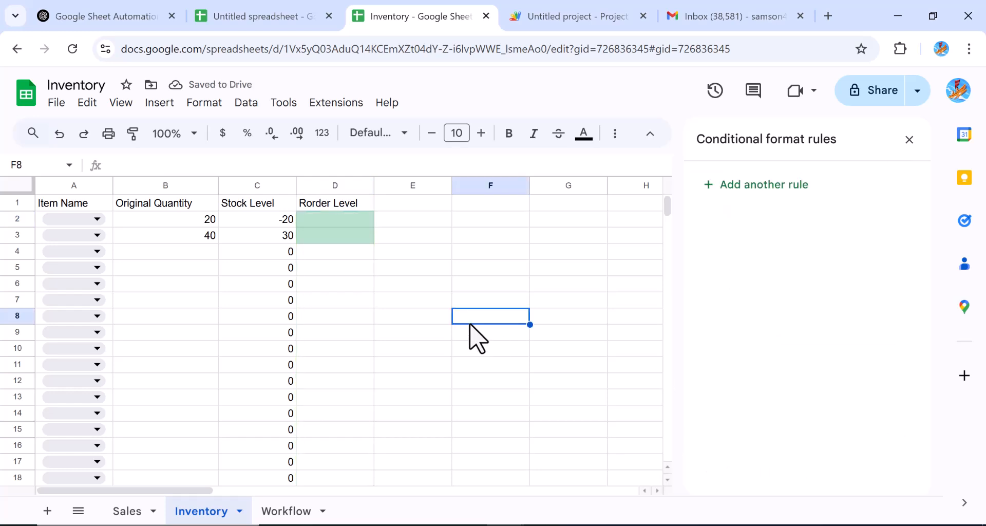
{"action": "left_click", "coordinate": [320, 222]}
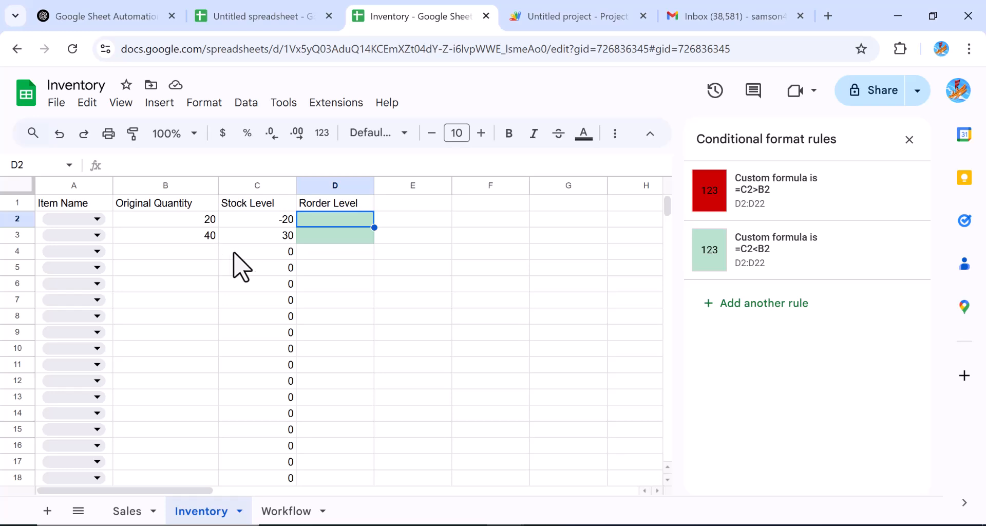
Step: Check the Restock formula in D4, then switch to the Sales sheet
{"action": "left_click", "coordinate": [346, 259]}
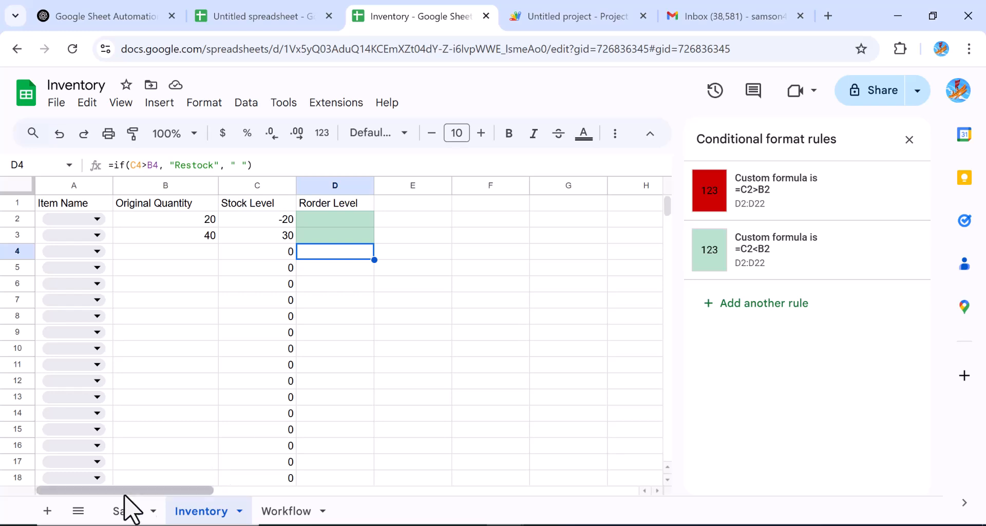
{"action": "left_click", "coordinate": [120, 510]}
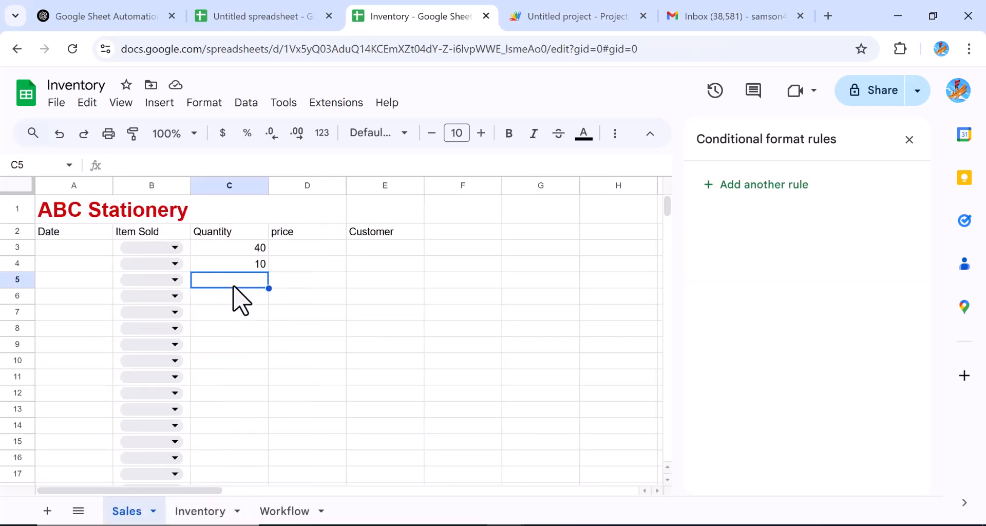
Step: Enter a sale of 10 in Sales!C5, set Inventory B4 to 10, then inspect C4 and column D's rules
{"action": "type", "text": "10"}
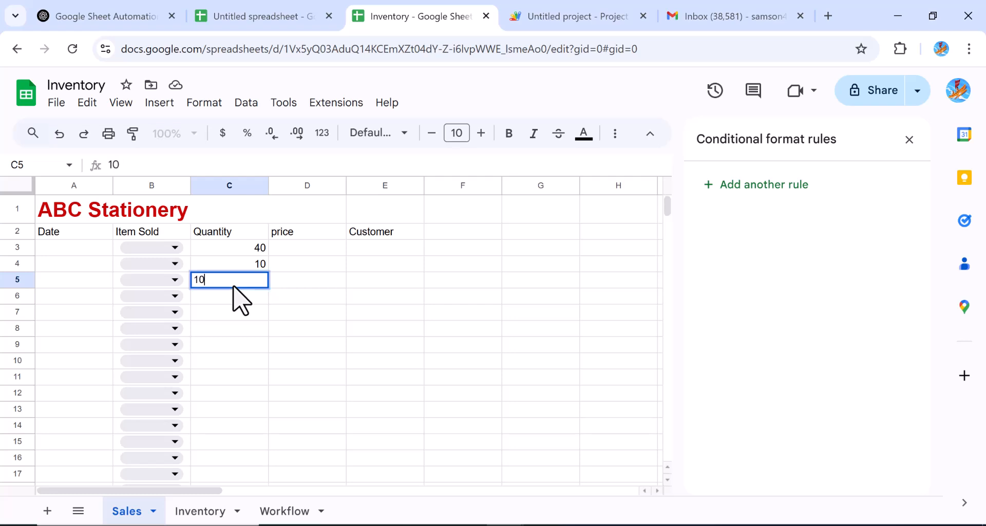
{"action": "left_click", "coordinate": [200, 514]}
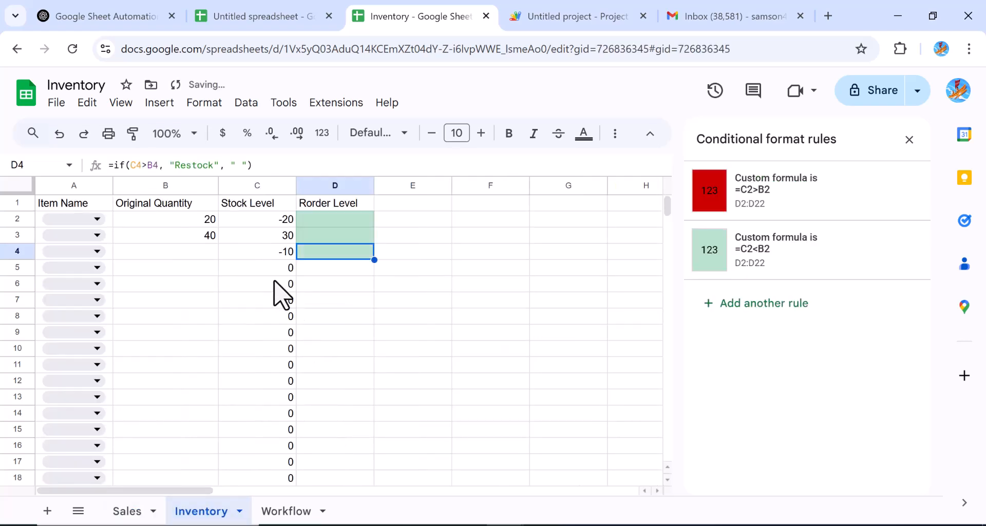
{"action": "left_click", "coordinate": [178, 253]}
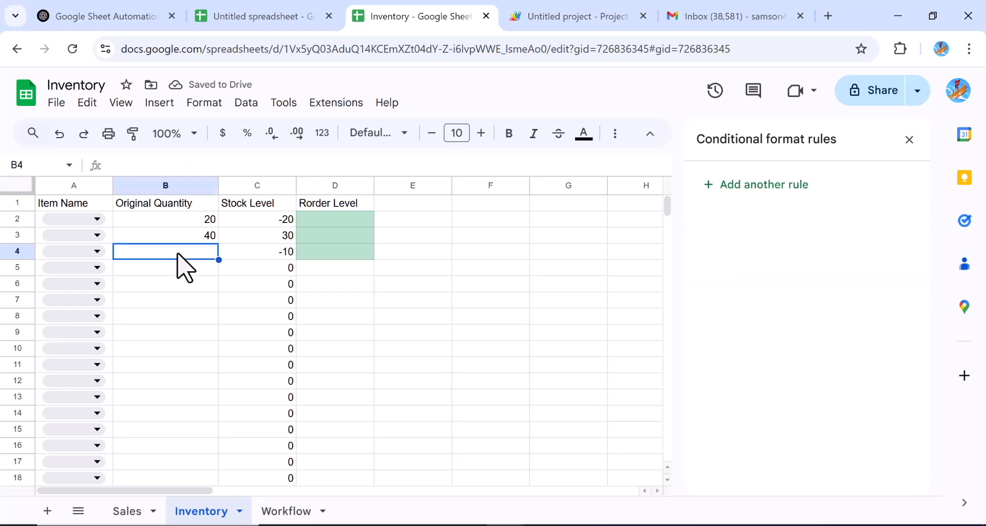
{"action": "type", "text": "10"}
{"action": "key", "text": "Return"}
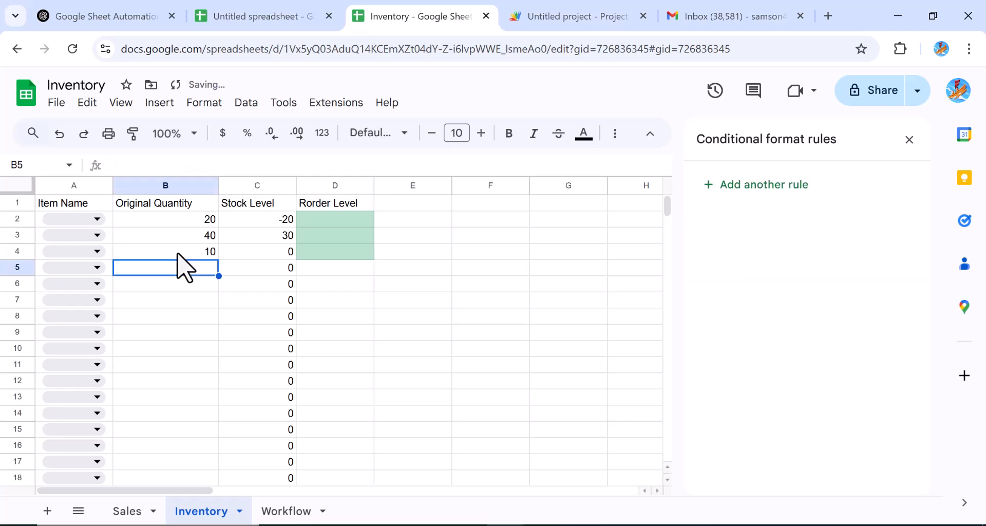
{"action": "left_click", "coordinate": [180, 296]}
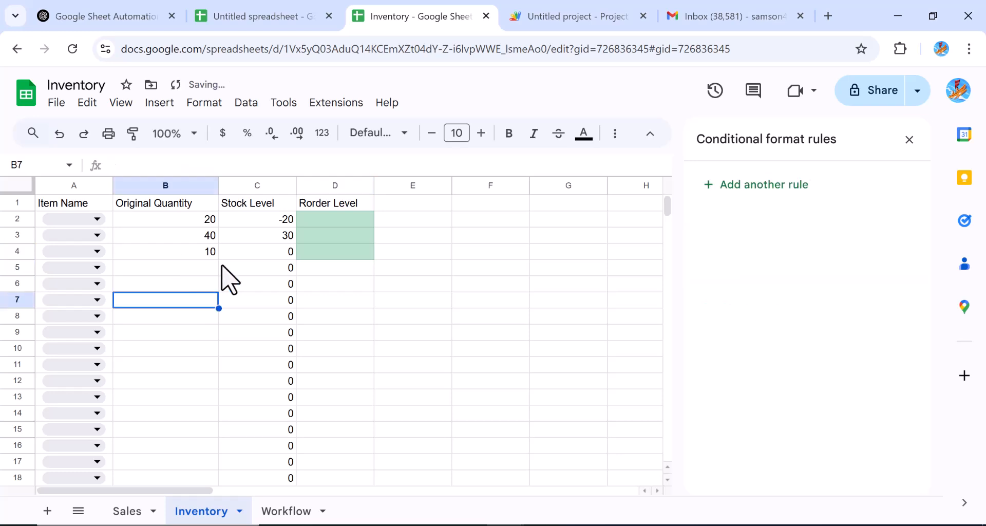
{"action": "left_click", "coordinate": [281, 254]}
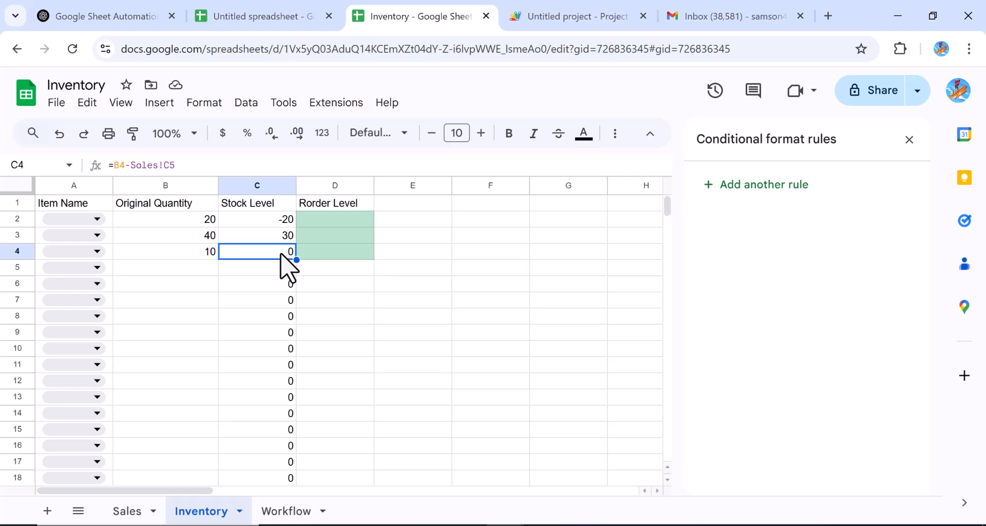
{"action": "left_click", "coordinate": [314, 219]}
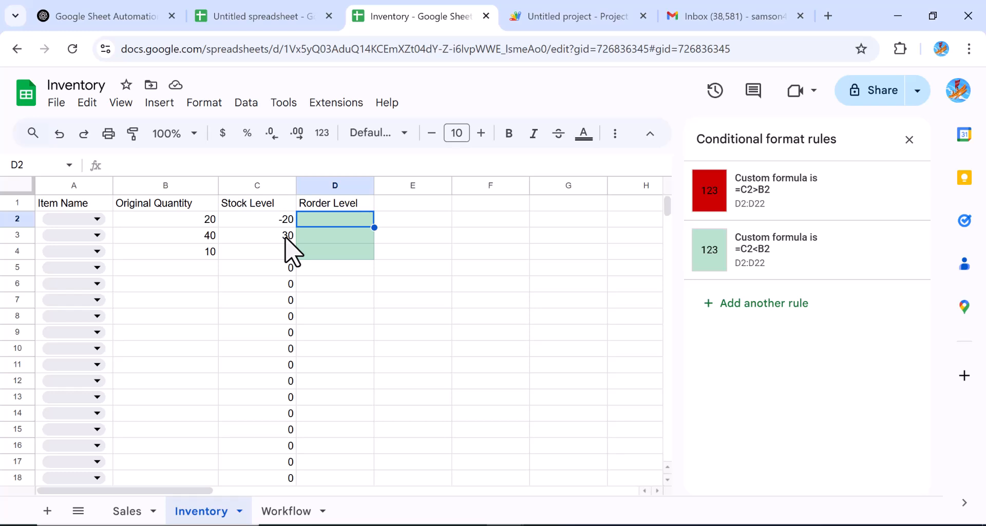
Step: Change the red rule's custom formula from =C2>B2 to =C2<10 and save it
{"action": "left_click", "coordinate": [703, 188]}
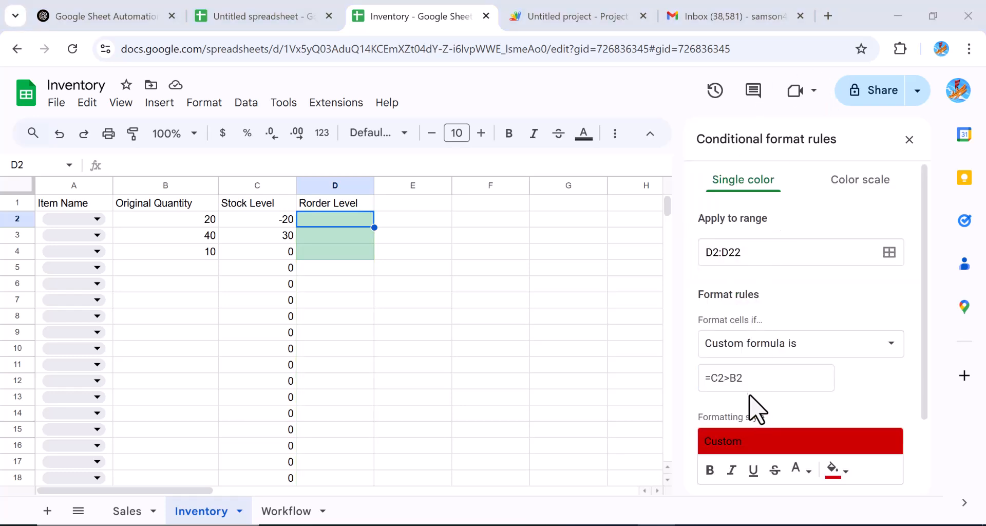
{"action": "left_click", "coordinate": [743, 379]}
{"action": "key", "text": "BackSpace"}
{"action": "key", "text": "BackSpace"}
{"action": "key", "text": "BackSpace"}
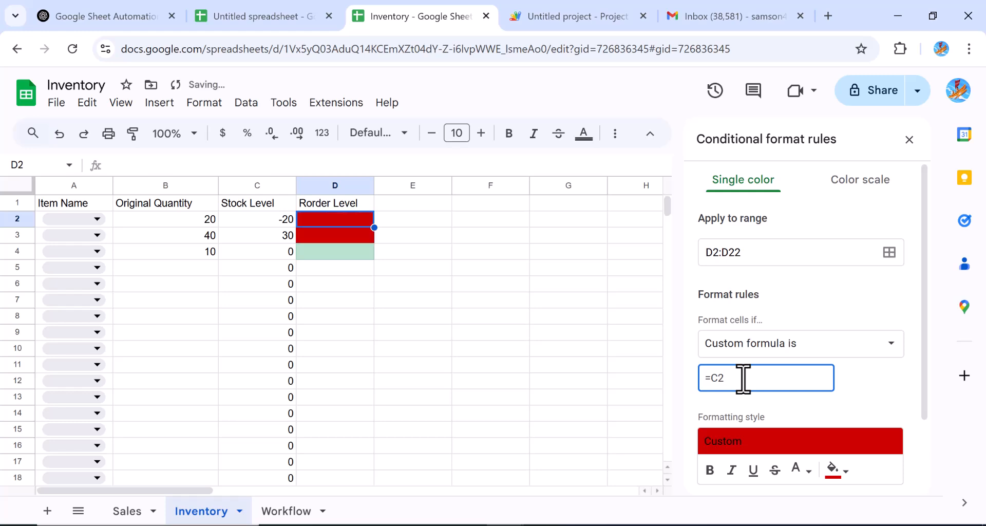
{"action": "type", "text": "<10"}
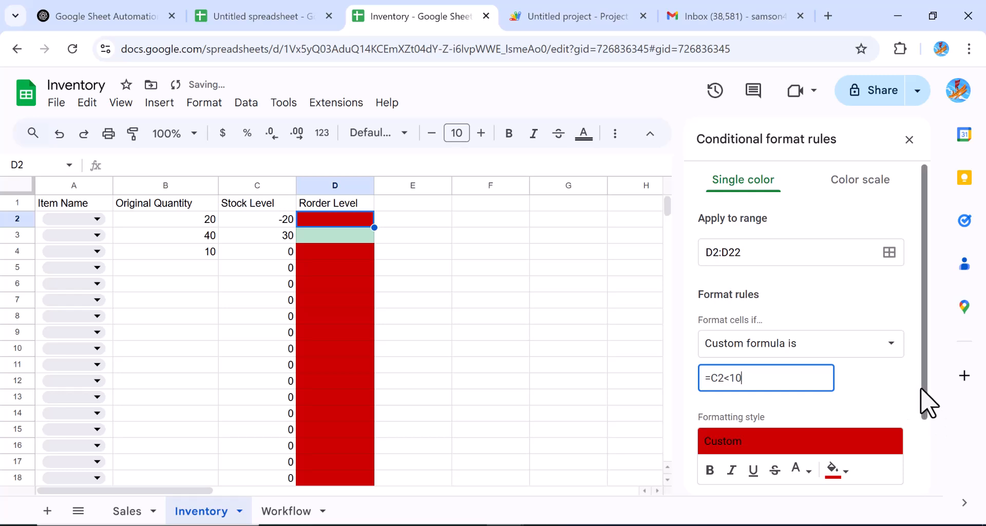
{"action": "scroll", "coordinate": [925, 402], "scroll_direction": "down", "scroll_amount": 2}
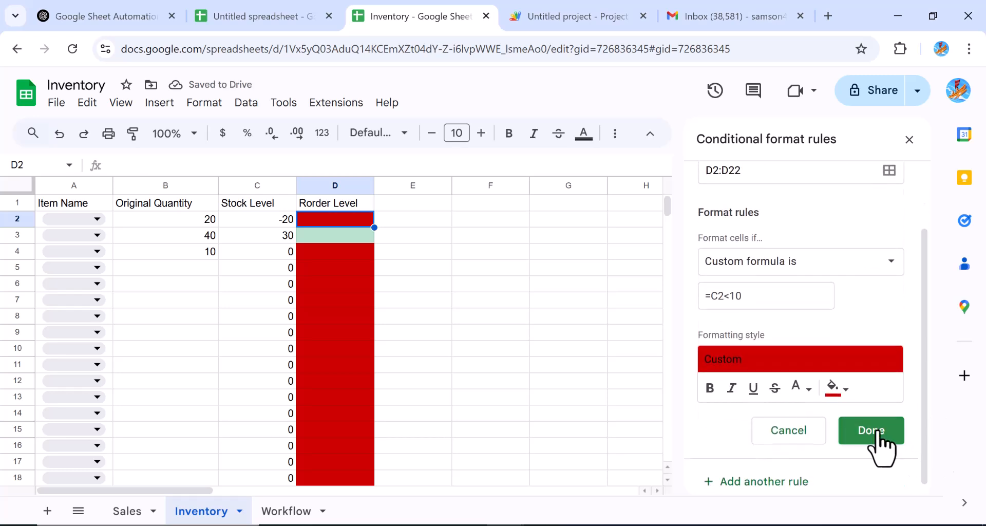
{"action": "left_click", "coordinate": [879, 445]}
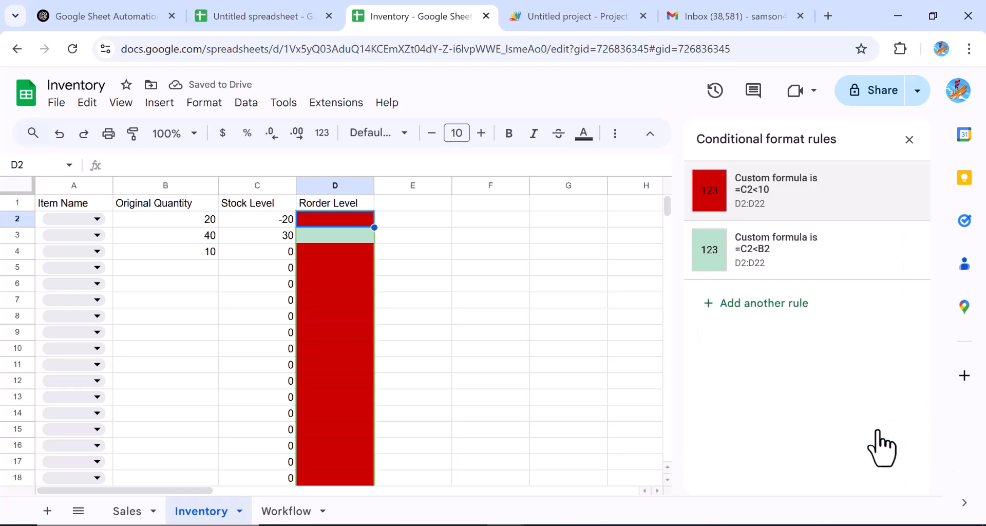
{"action": "left_click", "coordinate": [458, 306]}
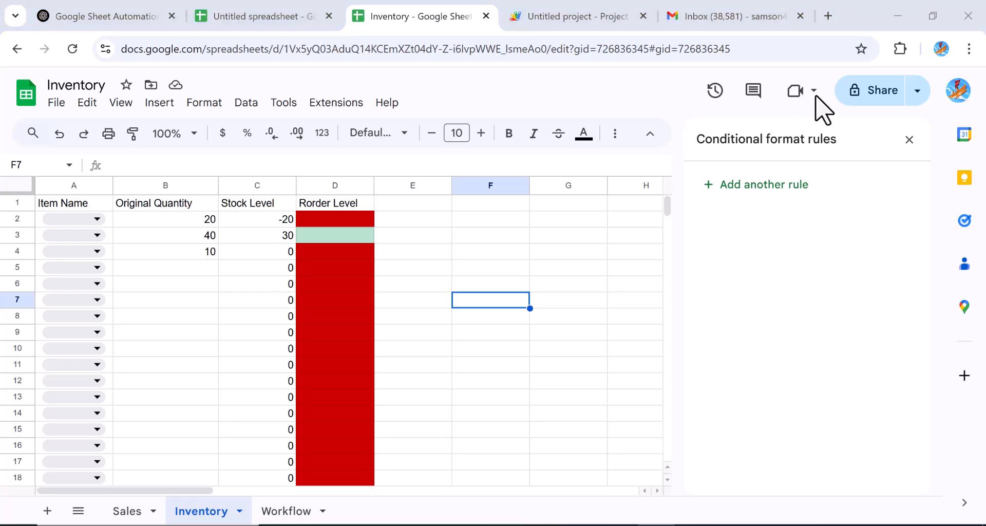
Step: Paste the Task, Assigned To, Status and Due Date headers into Workflow row 1
{"action": "left_click", "coordinate": [272, 516]}
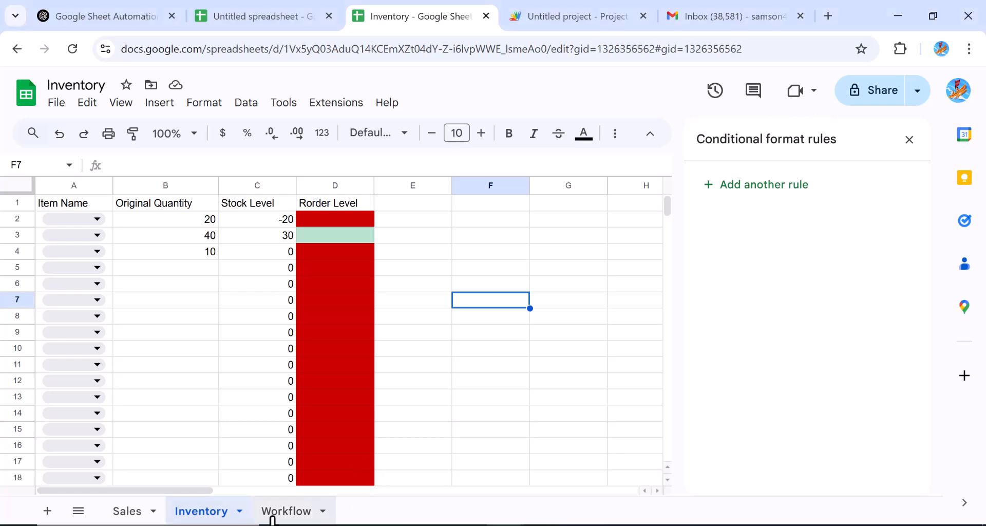
{"action": "left_click", "coordinate": [277, 509]}
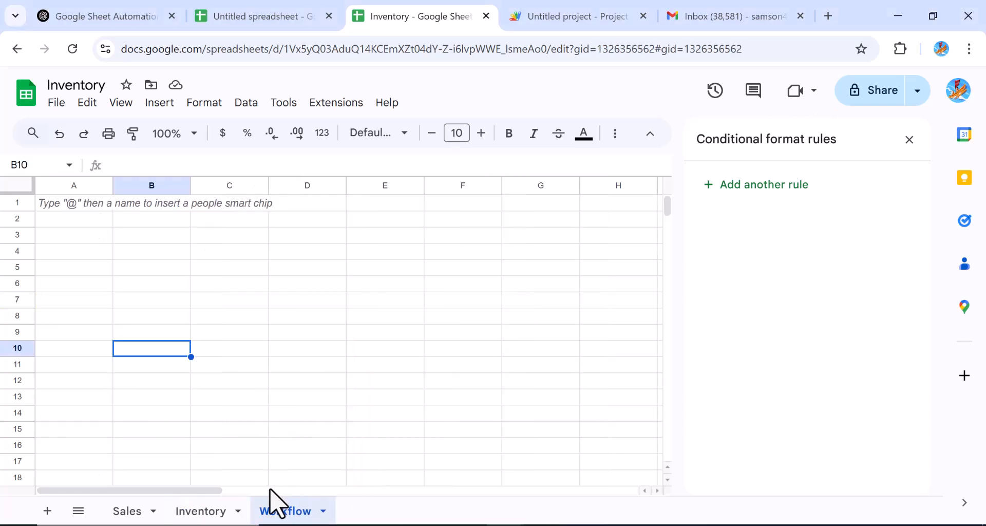
{"action": "left_click", "coordinate": [68, 212]}
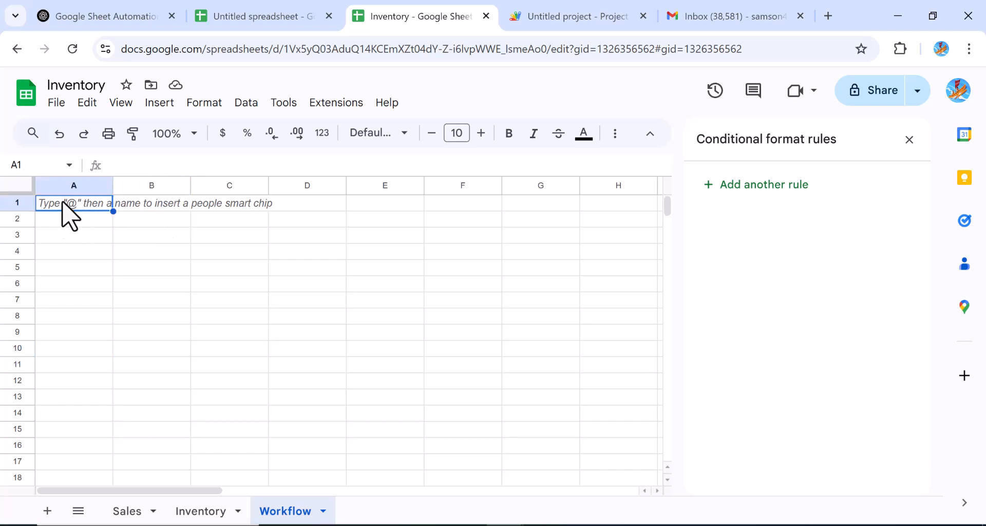
{"action": "type", "text": "Task\tAssigned To\tStatus\tDue Date"}
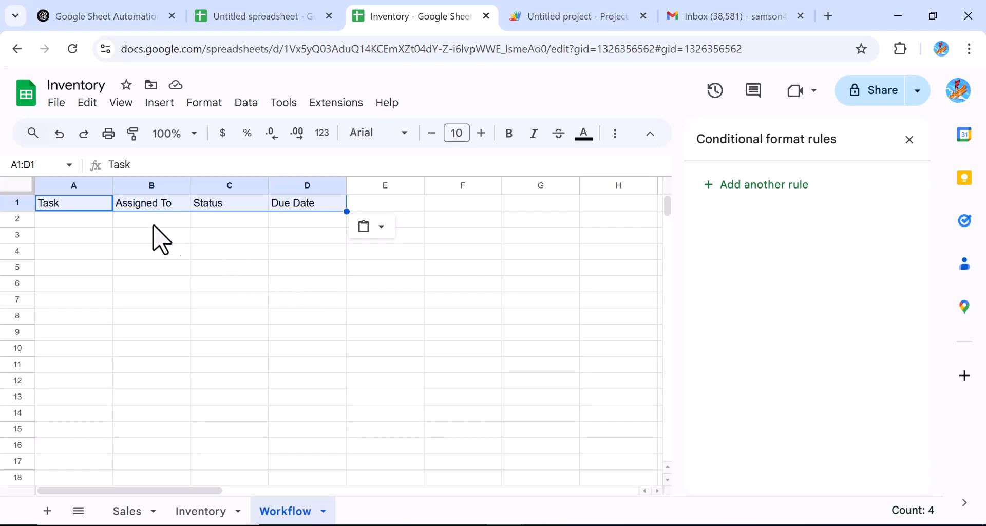
Step: Select the Assigned To cells B2:B15
{"action": "left_click", "coordinate": [99, 229]}
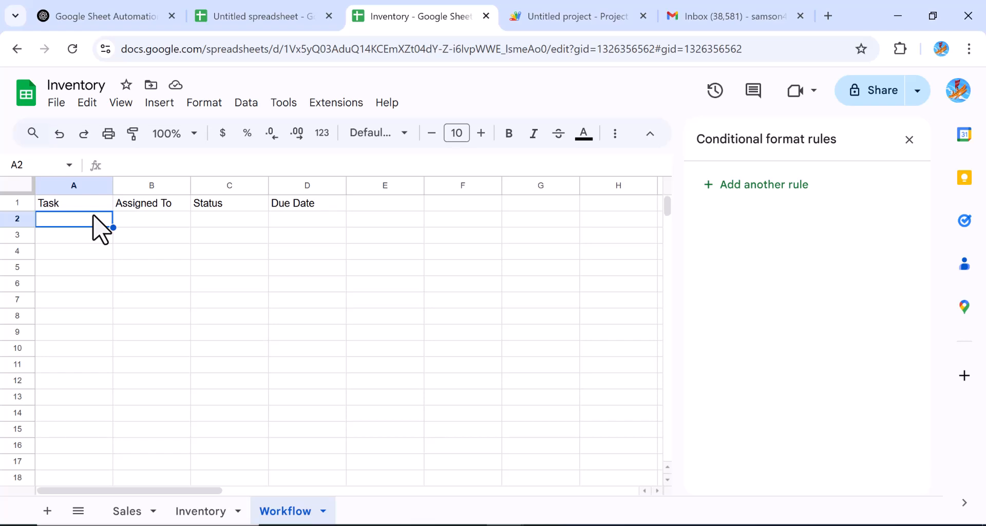
{"action": "left_click", "coordinate": [162, 220]}
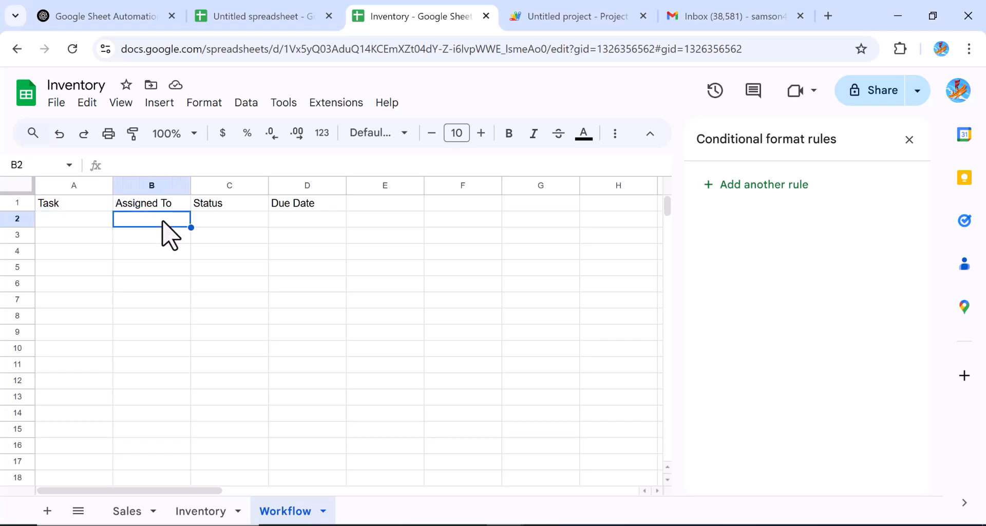
{"action": "left_click_drag", "start_coordinate": [165, 240], "coordinate": [180, 451]}
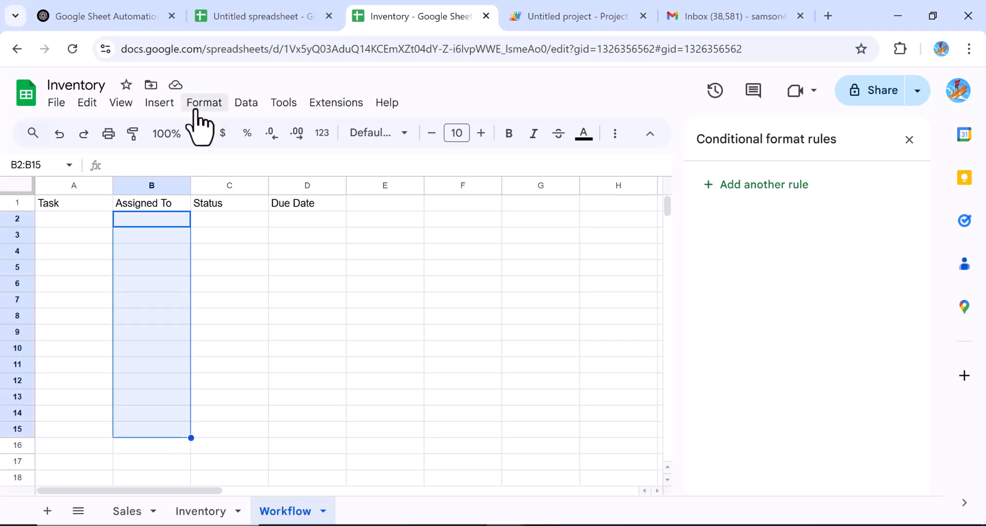
Step: Insert a dropdown on B2:B15 with the options Sales Rep and Manager
{"action": "left_click", "coordinate": [159, 102]}
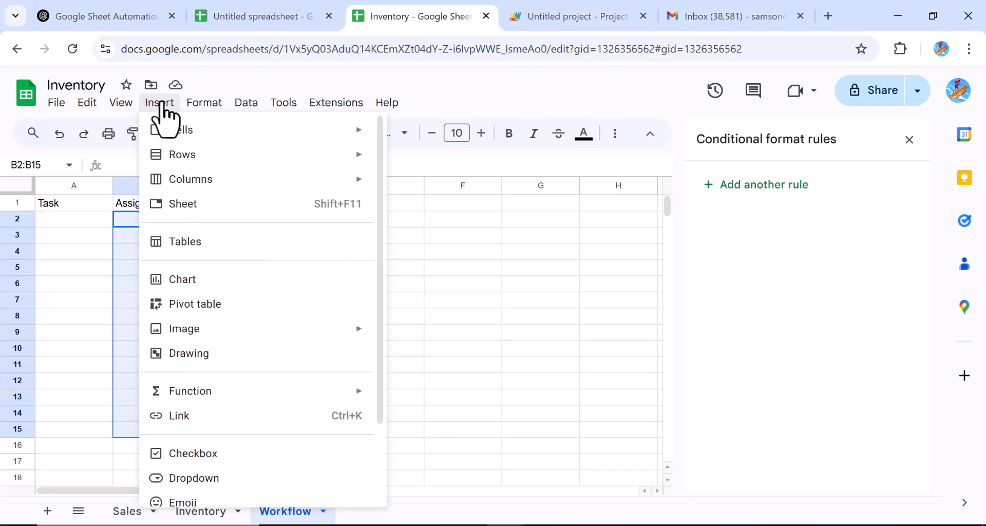
{"action": "left_click", "coordinate": [194, 477]}
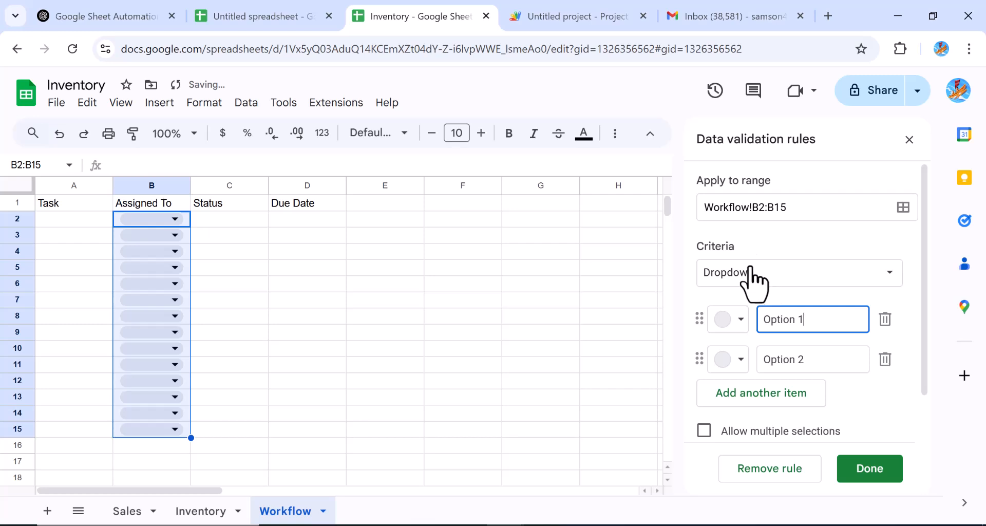
{"action": "key", "text": "BackSpace"}
{"action": "key", "text": "BackSpace"}
{"action": "key", "text": "BackSpace"}
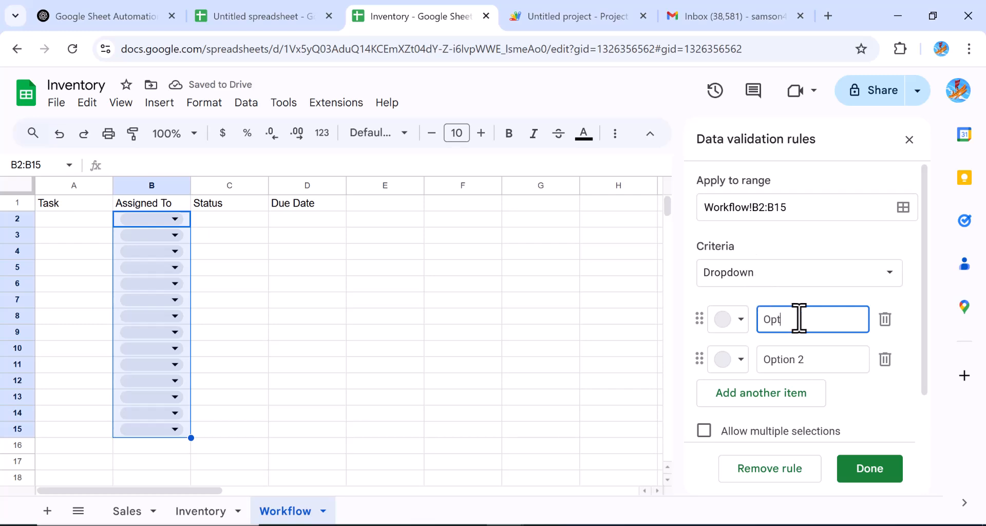
{"action": "key", "text": "BackSpace"}
{"action": "type", "text": "Sales"}
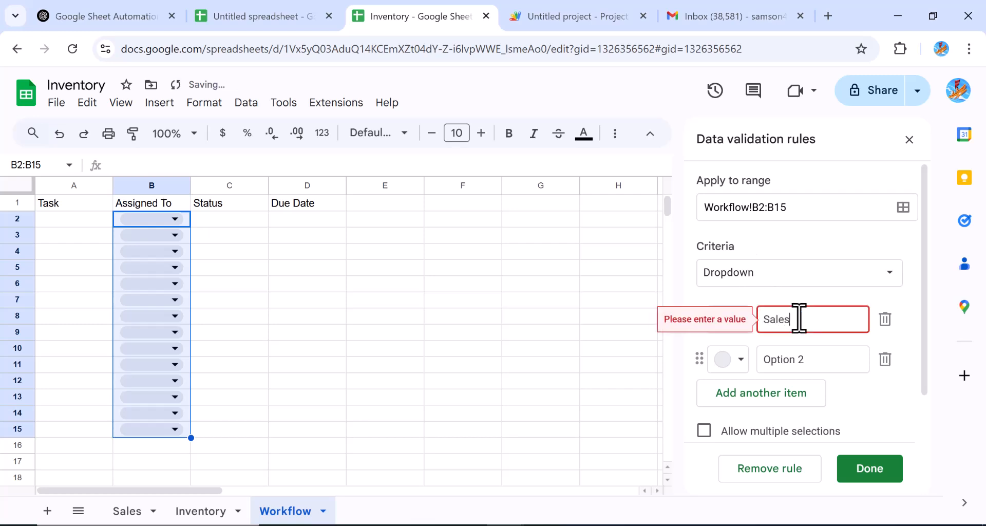
{"action": "type", "text": " Rep"}
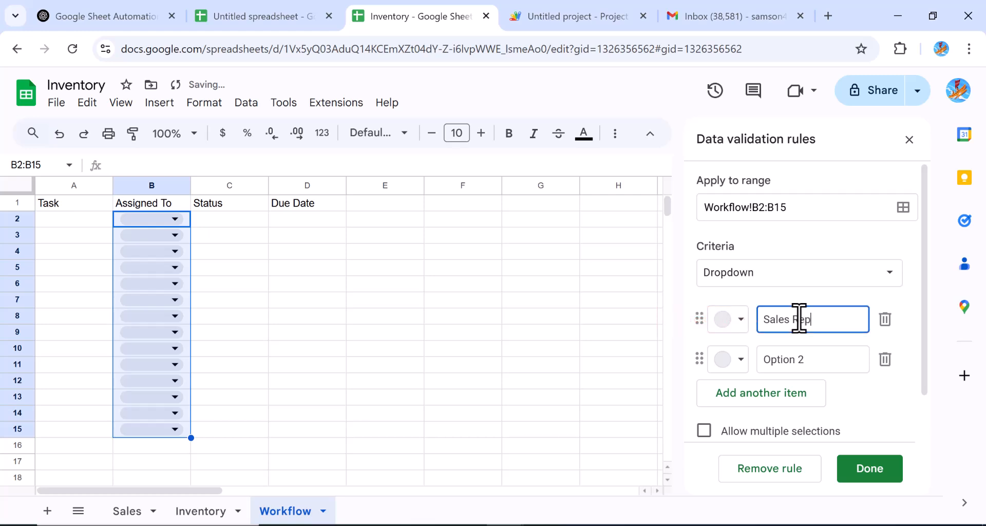
{"action": "left_click", "coordinate": [805, 364]}
{"action": "key", "text": "BackSpace"}
{"action": "key", "text": "BackSpace"}
{"action": "key", "text": "BackSpace"}
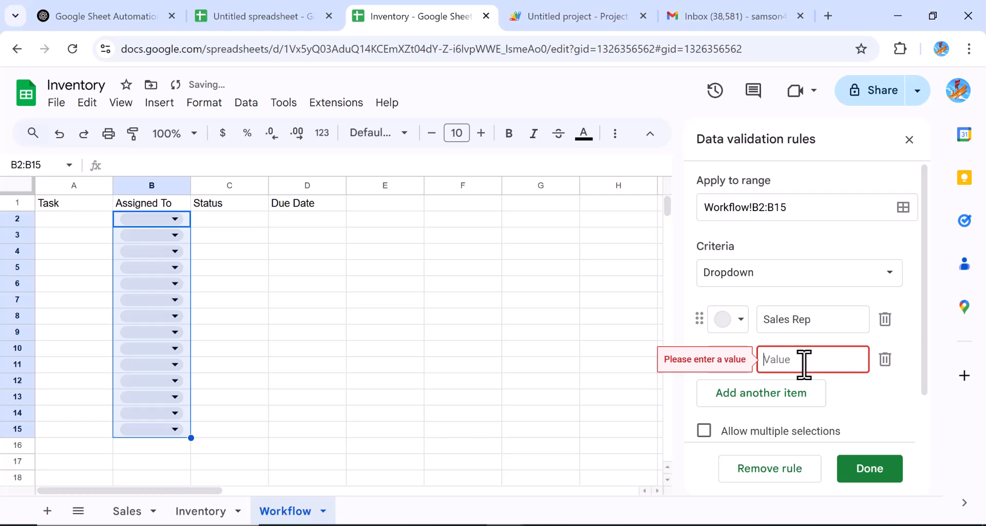
{"action": "type", "text": "Manager"}
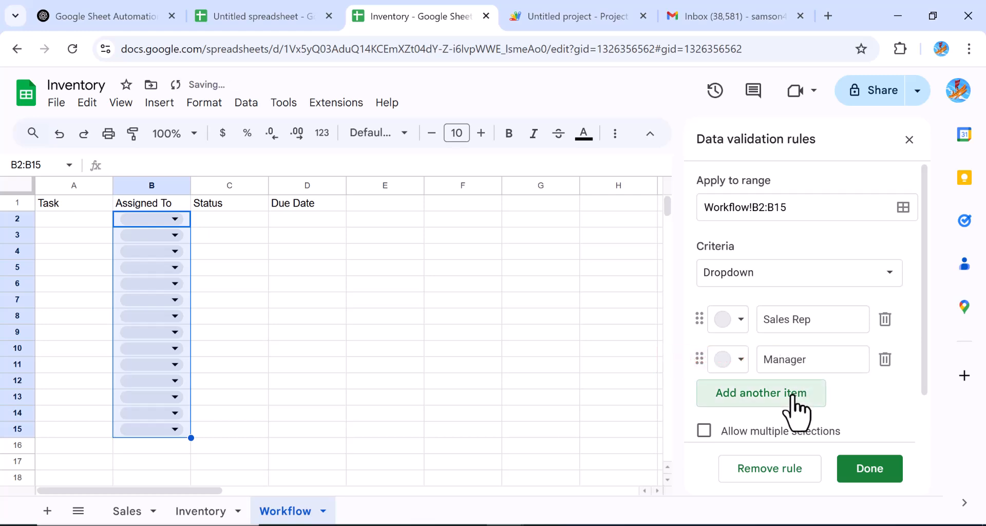
Step: Add Customer Rep as a third option, save the rule, and select C2:C15
{"action": "left_click", "coordinate": [794, 398]}
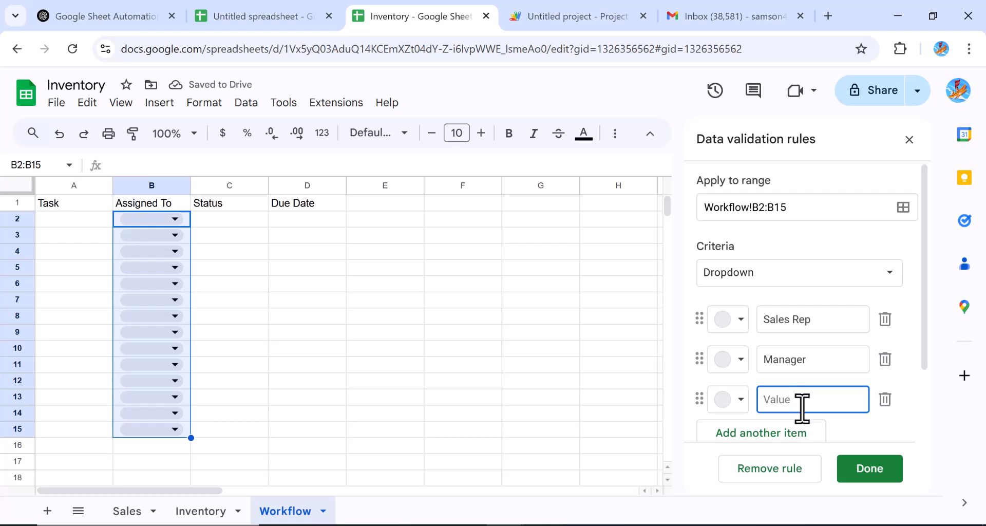
{"action": "type", "text": "Cust"}
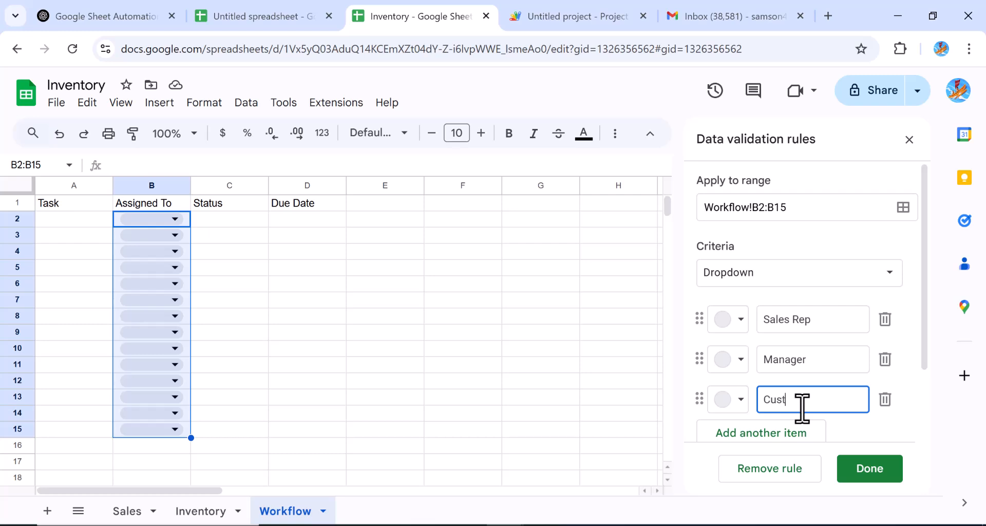
{"action": "type", "text": "i"}
{"action": "key", "text": "BackSpace"}
{"action": "type", "text": "omer Rep"}
{"action": "left_click", "coordinate": [873, 472]}
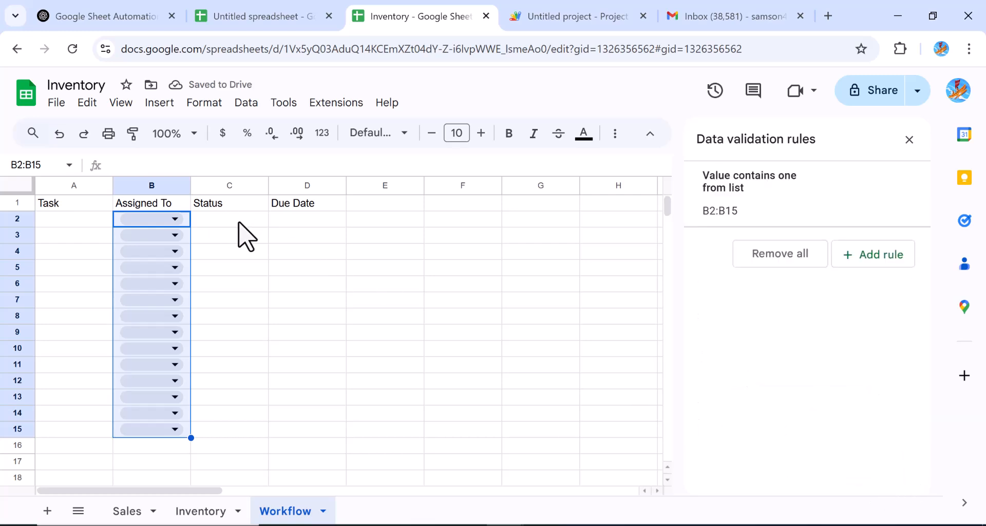
{"action": "left_click_drag", "start_coordinate": [240, 223], "coordinate": [243, 427]}
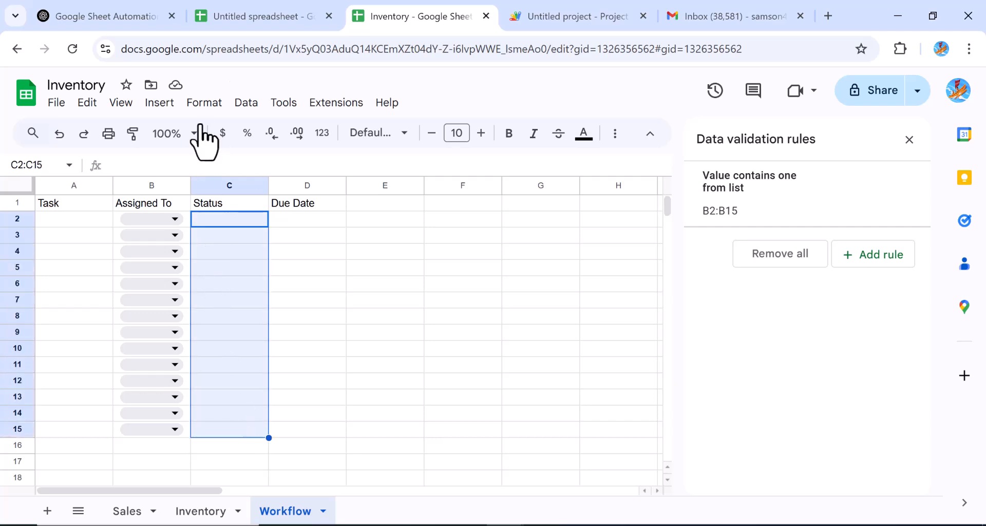
Step: Insert a dropdown on C2:C15 with the options Pending and Completed
{"action": "left_click", "coordinate": [157, 106]}
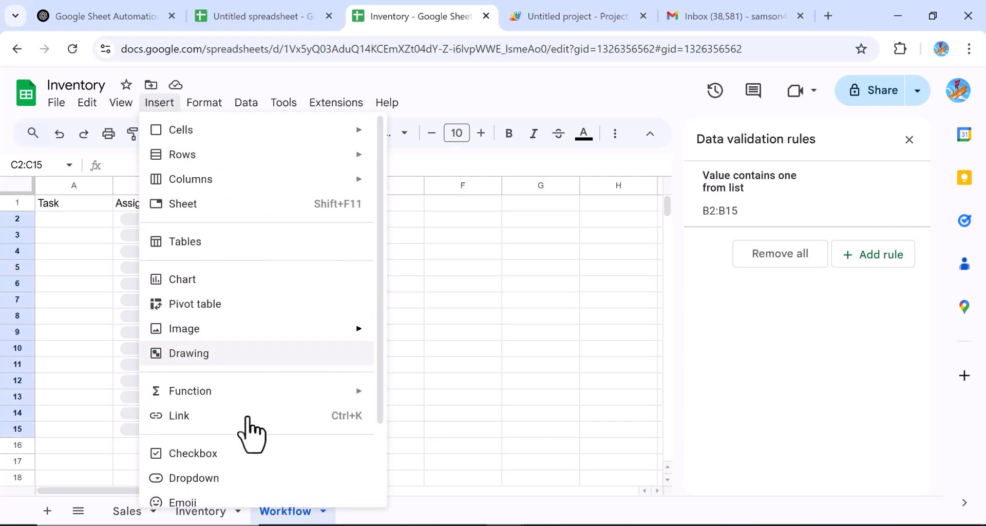
{"action": "left_click", "coordinate": [191, 478]}
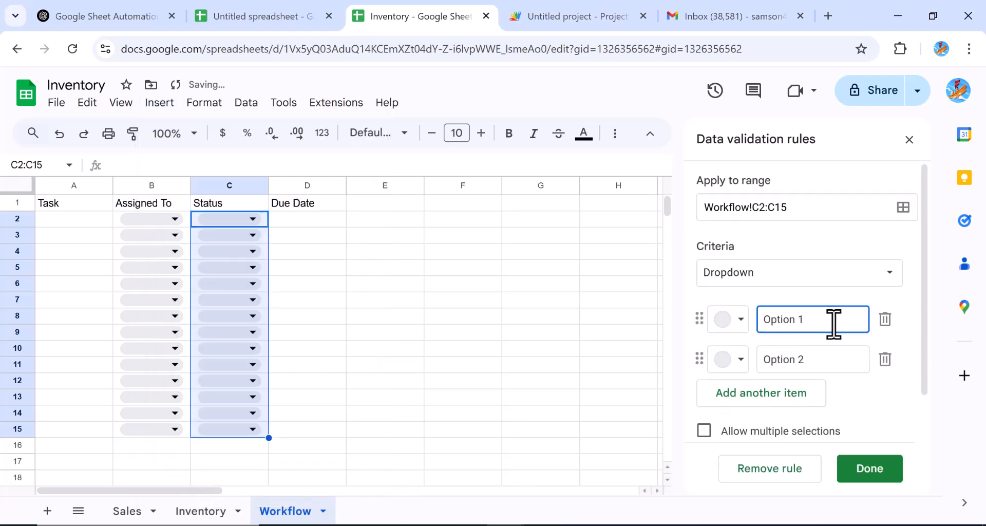
{"action": "key", "text": "BackSpace"}
{"action": "key", "text": "BackSpace"}
{"action": "key", "text": "BackSpace"}
{"action": "key", "text": "BackSpace"}
{"action": "key", "text": "BackSpace"}
{"action": "key", "text": "BackSpace"}
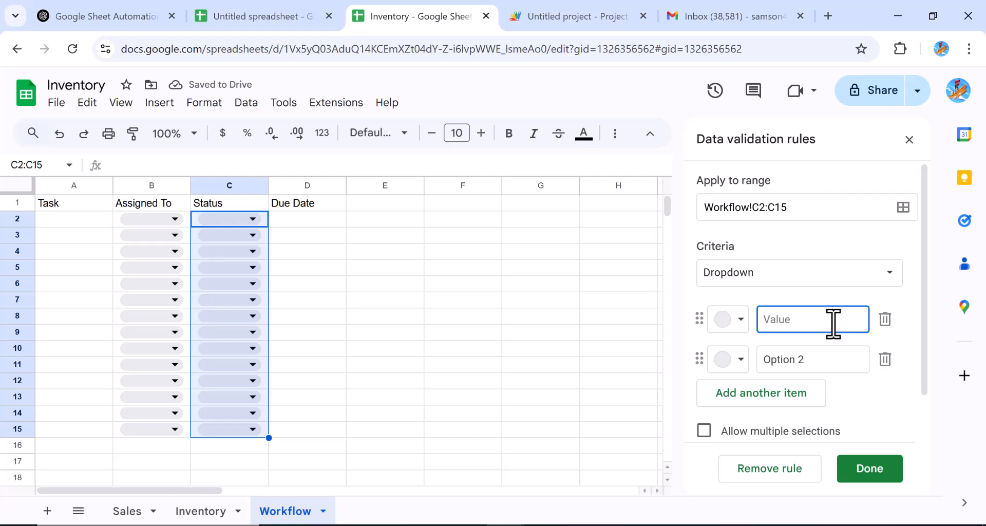
{"action": "type", "text": "Pending"}
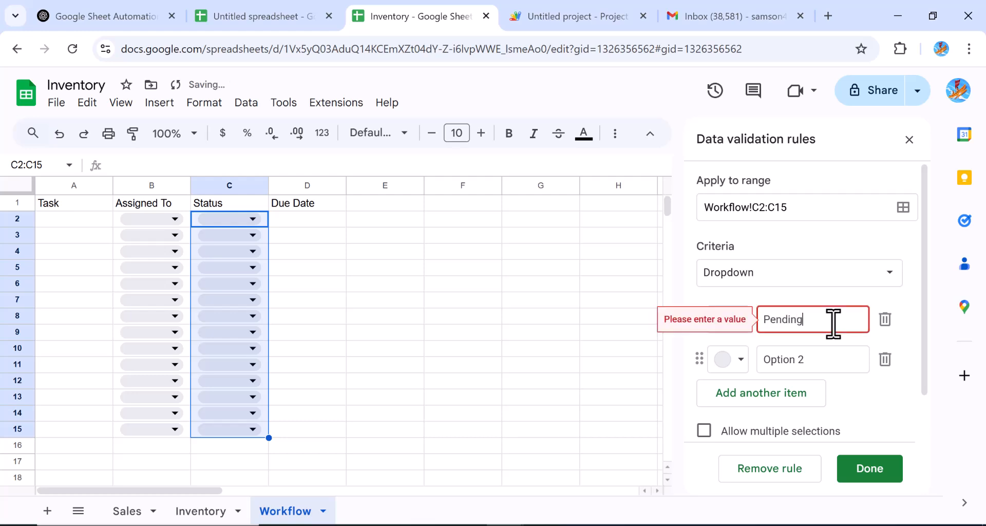
{"action": "left_click", "coordinate": [822, 361]}
{"action": "key", "text": "BackSpace"}
{"action": "key", "text": "BackSpace"}
{"action": "key", "text": "BackSpace"}
{"action": "key", "text": "BackSpace"}
{"action": "key", "text": "BackSpace"}
{"action": "type", "text": "Com"}
{"action": "type", "text": "plte"}
{"action": "key", "text": "BackSpace"}
{"action": "key", "text": "BackSpace"}
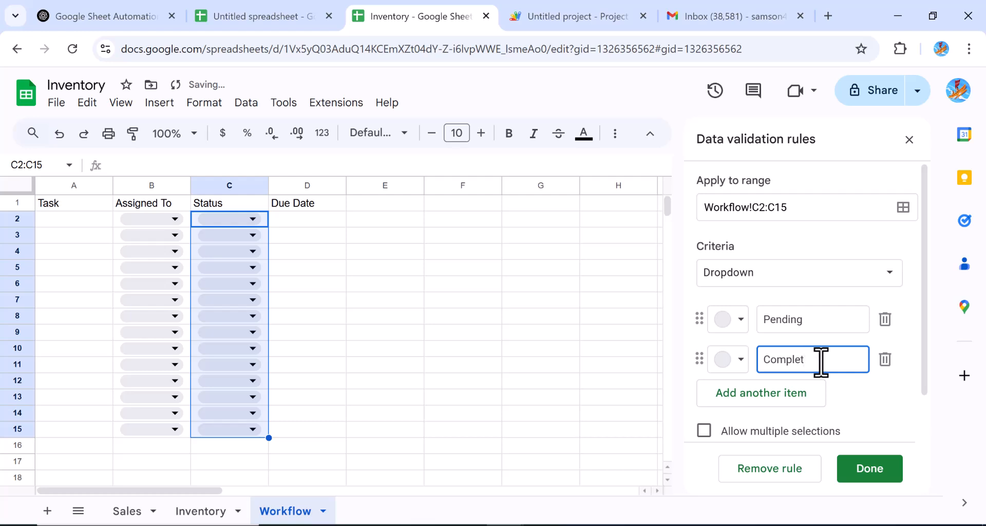
{"action": "type", "text": "eted"}
{"action": "left_click", "coordinate": [873, 469]}
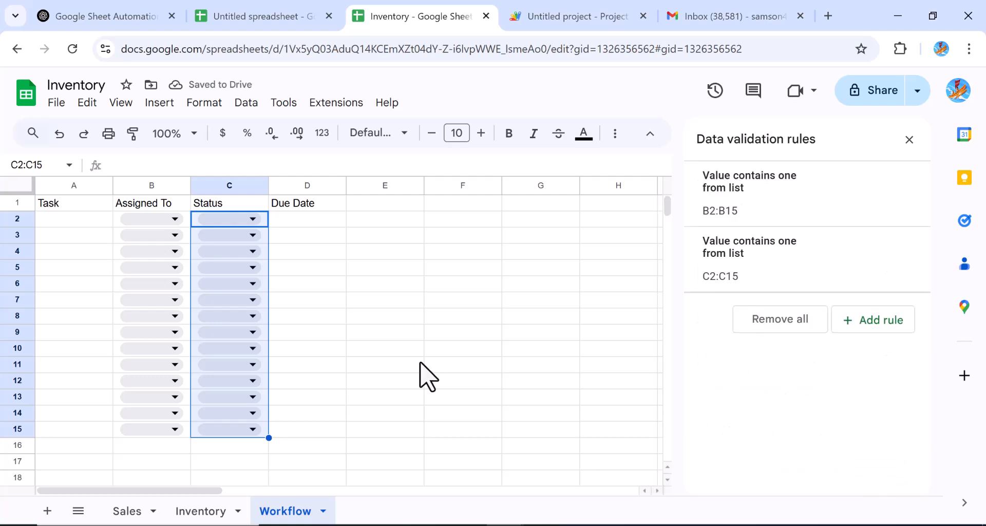
Step: Apply the Date number format to the Due Date cells D2:D15
{"action": "left_click", "coordinate": [332, 220]}
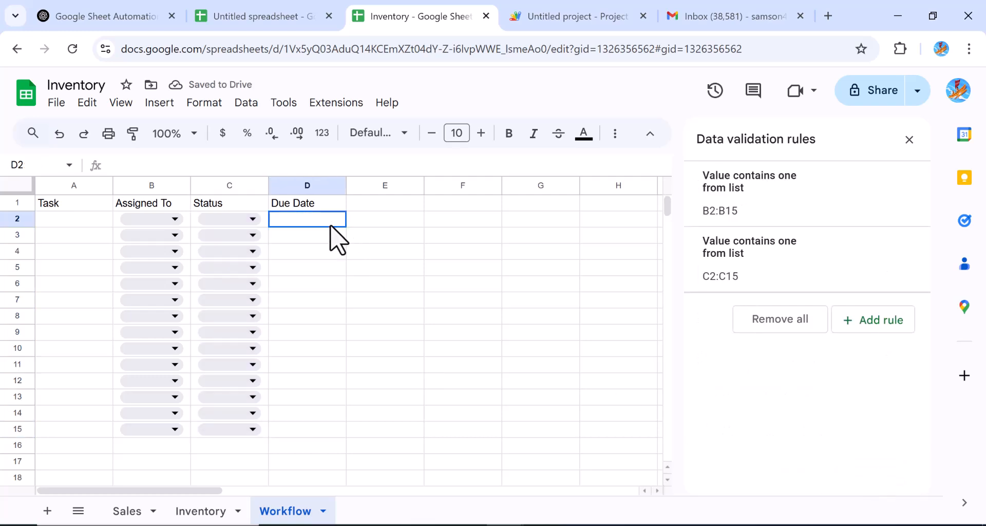
{"action": "left_click_drag", "start_coordinate": [331, 278], "coordinate": [324, 435]}
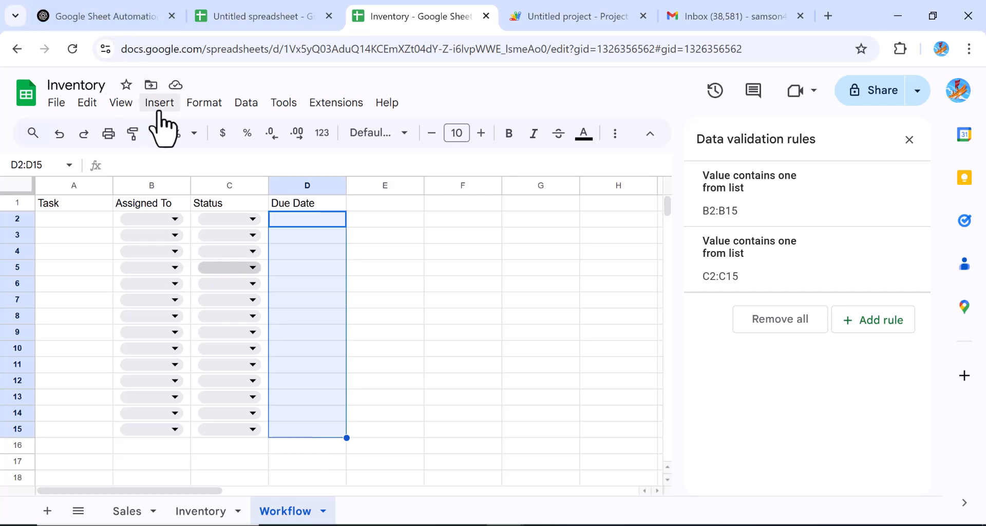
{"action": "left_click", "coordinate": [196, 102]}
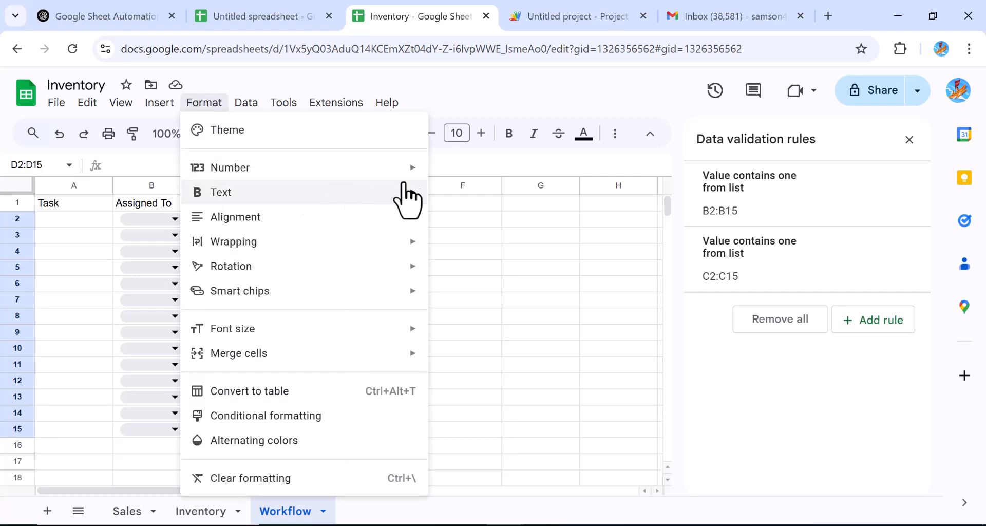
{"action": "mouse_move", "coordinate": [417, 177]}
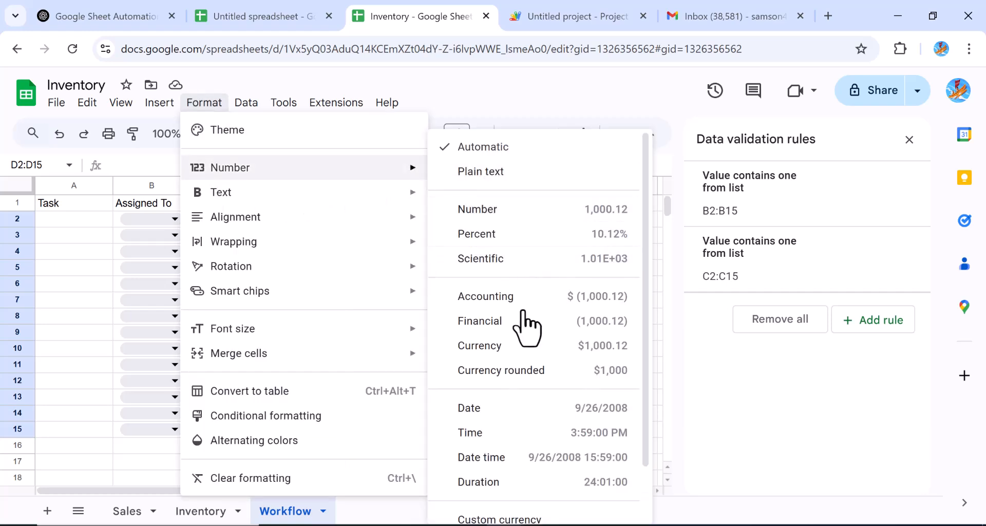
{"action": "left_click", "coordinate": [488, 411]}
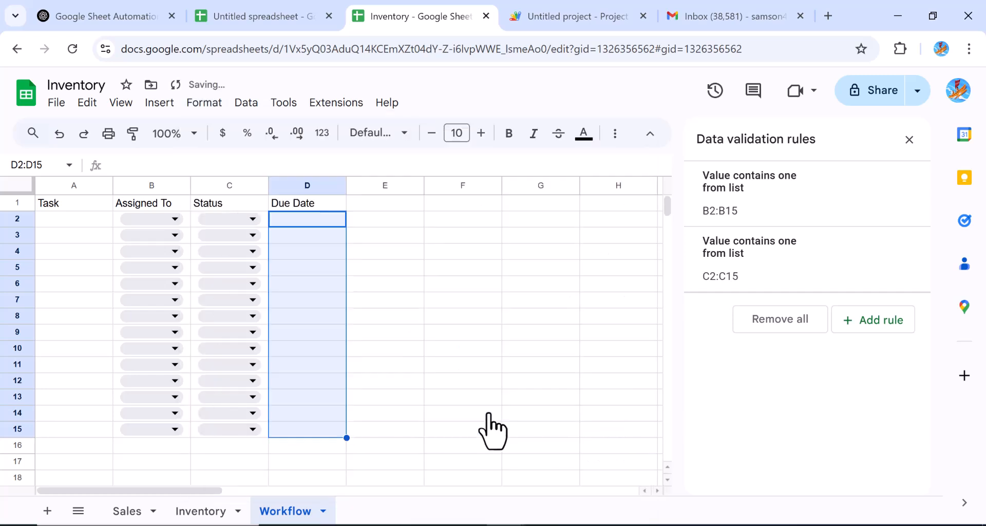
{"action": "left_click", "coordinate": [69, 225]}
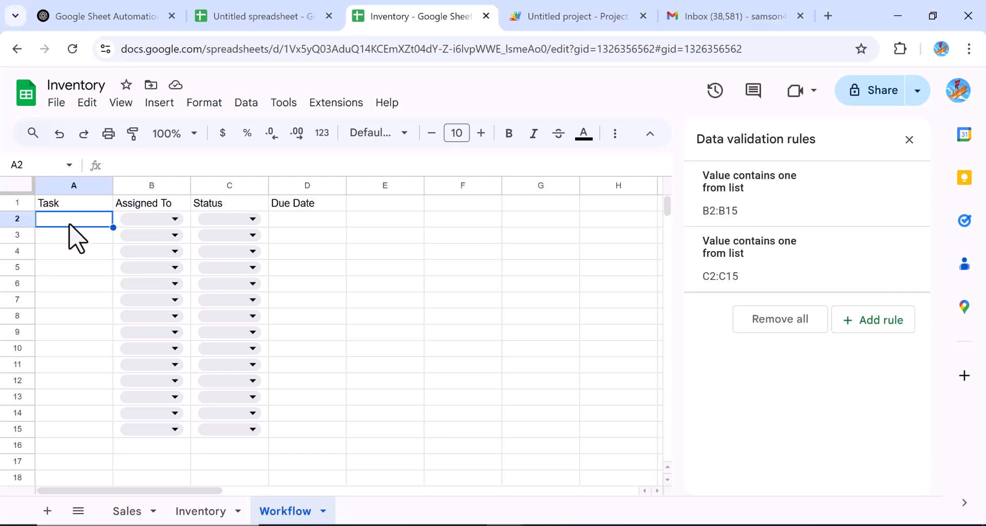
Step: Enter the task 'purchase of new items' in A2 and widen column A to fit
{"action": "type", "text": "verificat"}
{"action": "key", "text": "BackSpace"}
{"action": "key", "text": "BackSpace"}
{"action": "key", "text": "BackSpace"}
{"action": "key", "text": "BackSpace"}
{"action": "key", "text": "BackSpace"}
{"action": "key", "text": "BackSpace"}
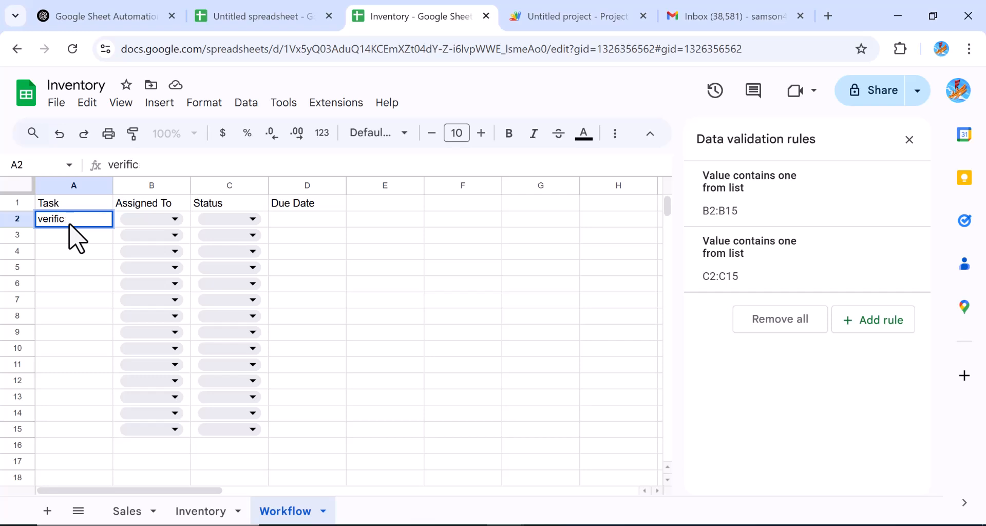
{"action": "key", "text": "BackSpace"}
{"action": "key", "text": "BackSpace"}
{"action": "key", "text": "BackSpace"}
{"action": "type", "text": "pu"}
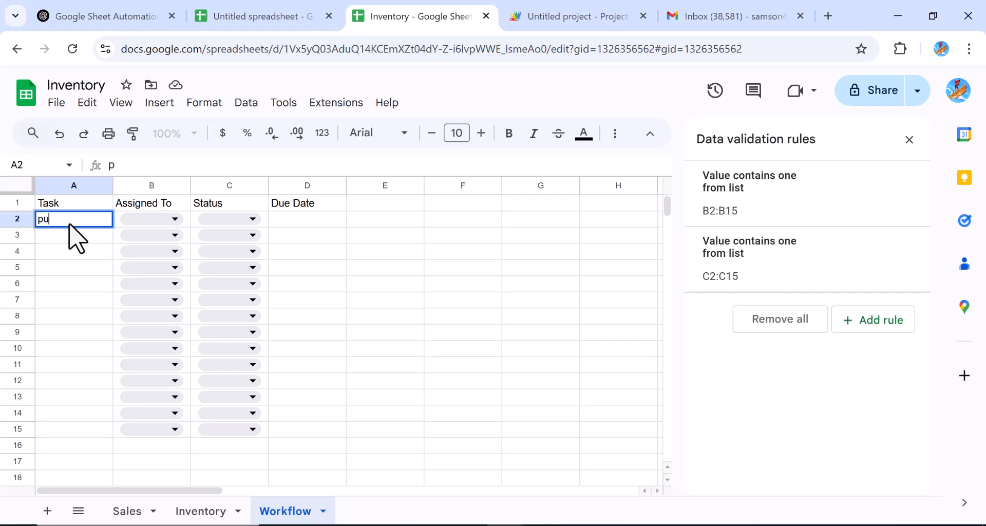
{"action": "type", "text": "rchase of new items"}
{"action": "left_click_drag", "start_coordinate": [119, 185], "coordinate": [170, 186]}
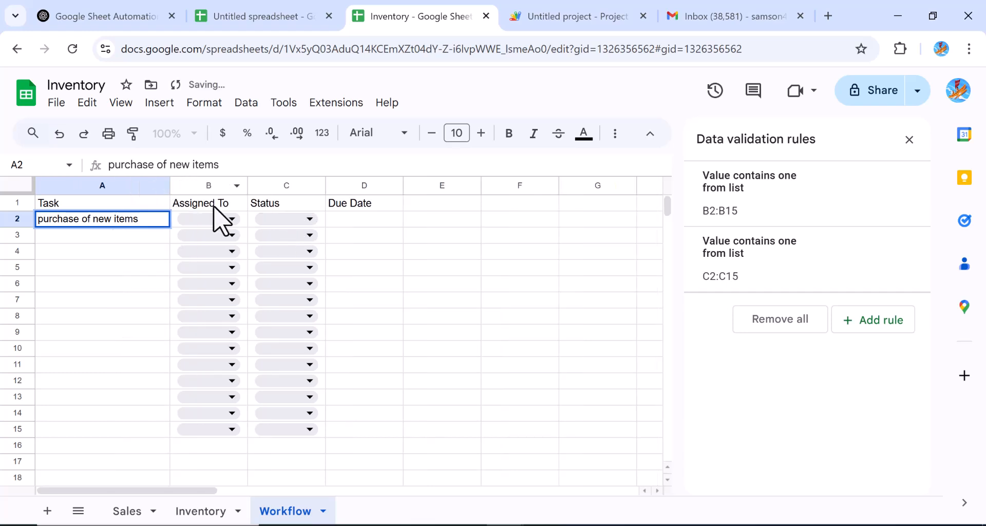
Step: Set row 2 to Manager, Pending, due 21/02/2025, and recheck the Status choices
{"action": "left_click", "coordinate": [232, 219]}
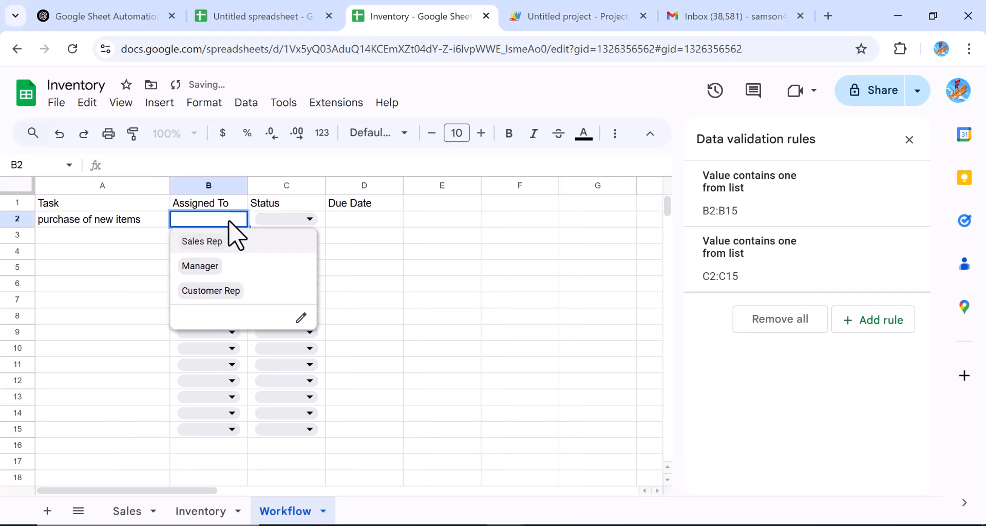
{"action": "left_click", "coordinate": [217, 265]}
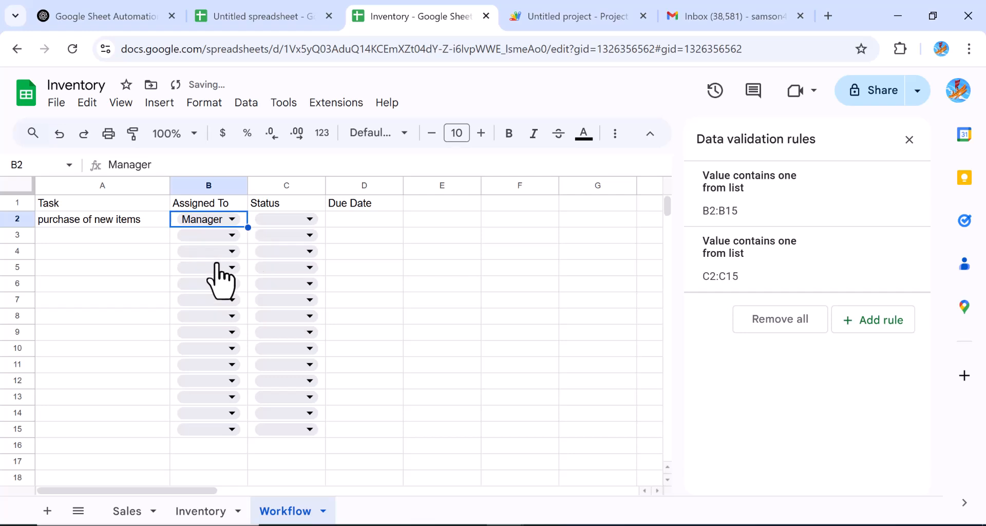
{"action": "left_click", "coordinate": [308, 220]}
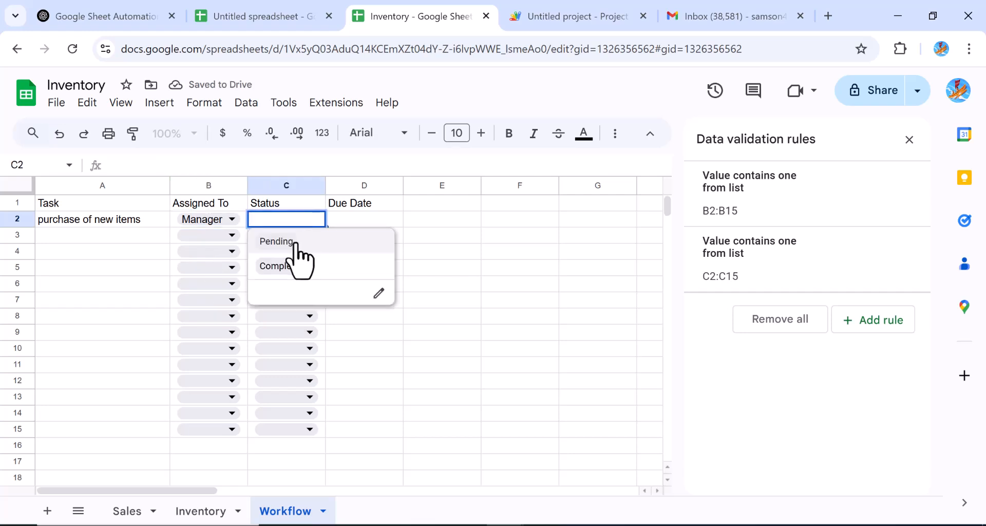
{"action": "left_click", "coordinate": [296, 244]}
{"action": "left_click", "coordinate": [360, 221]}
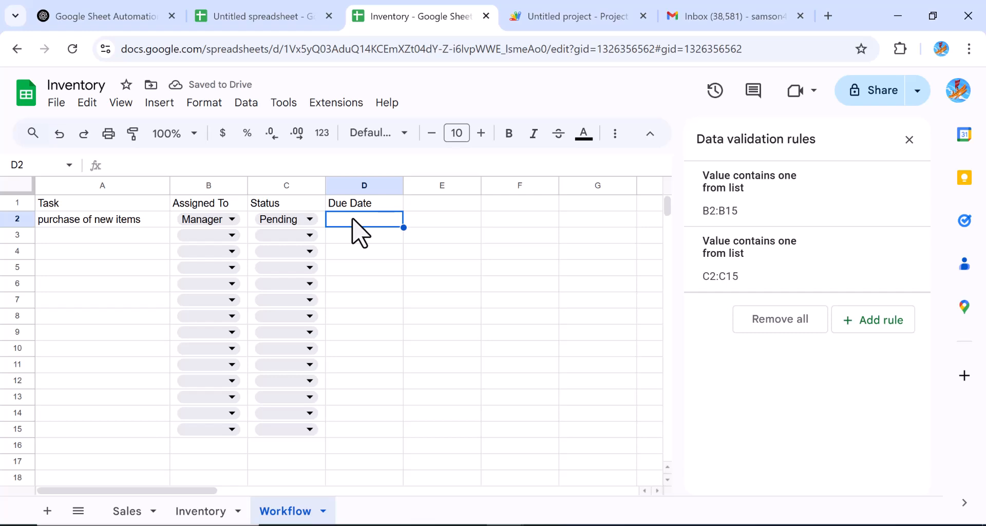
{"action": "type", "text": "21"}
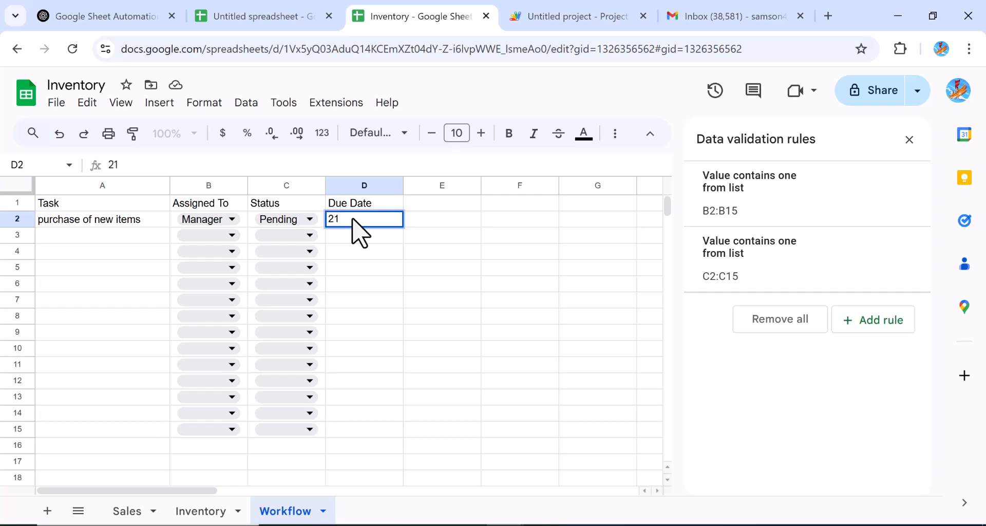
{"action": "type", "text": "/02/2025"}
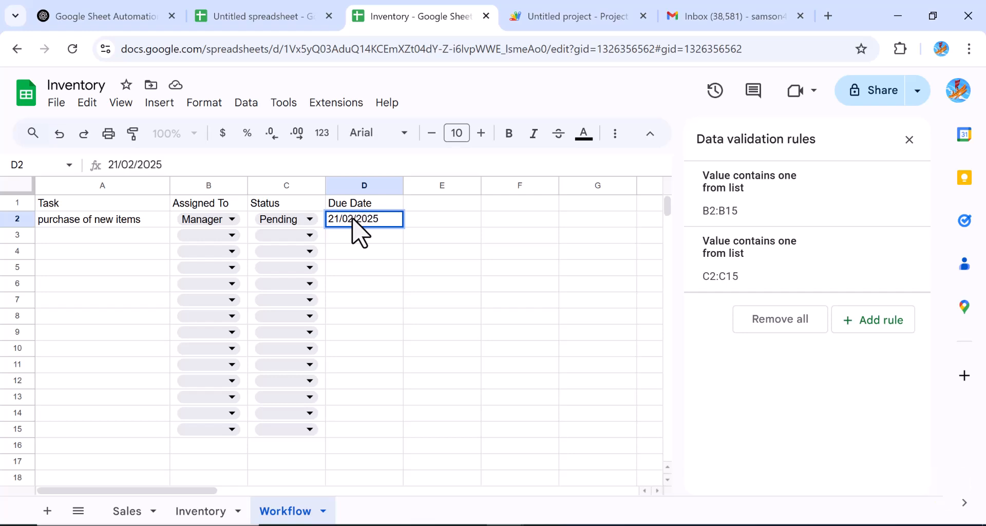
{"action": "key", "text": "Return"}
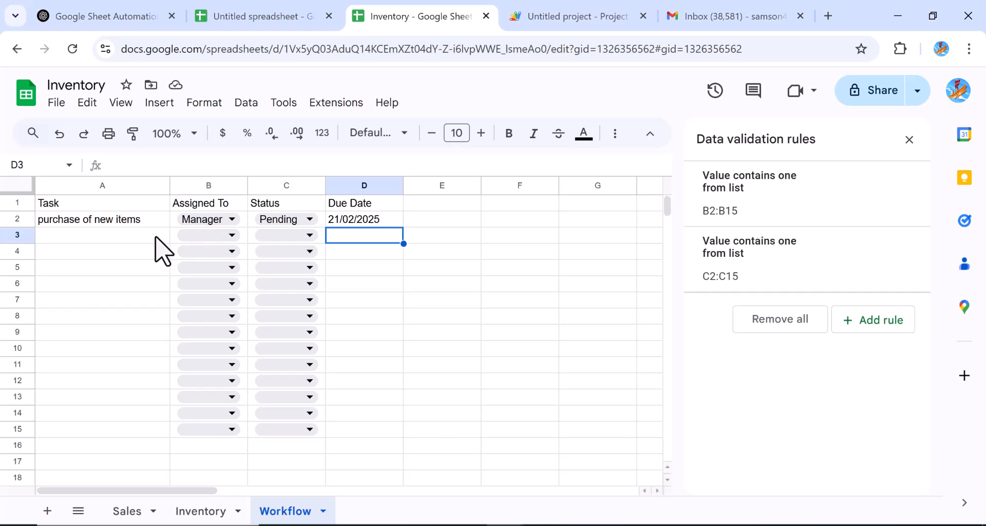
{"action": "left_click", "coordinate": [309, 218]}
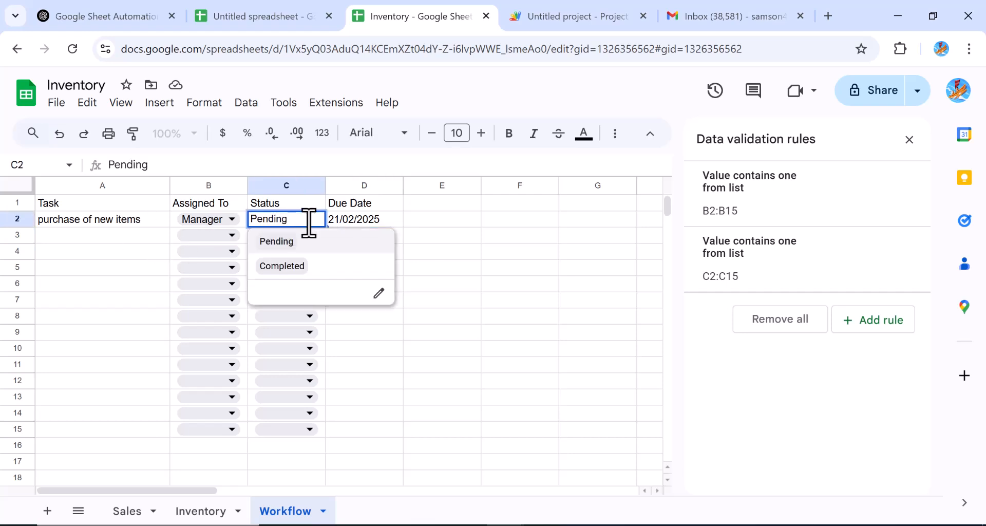
{"action": "left_click", "coordinate": [502, 264]}
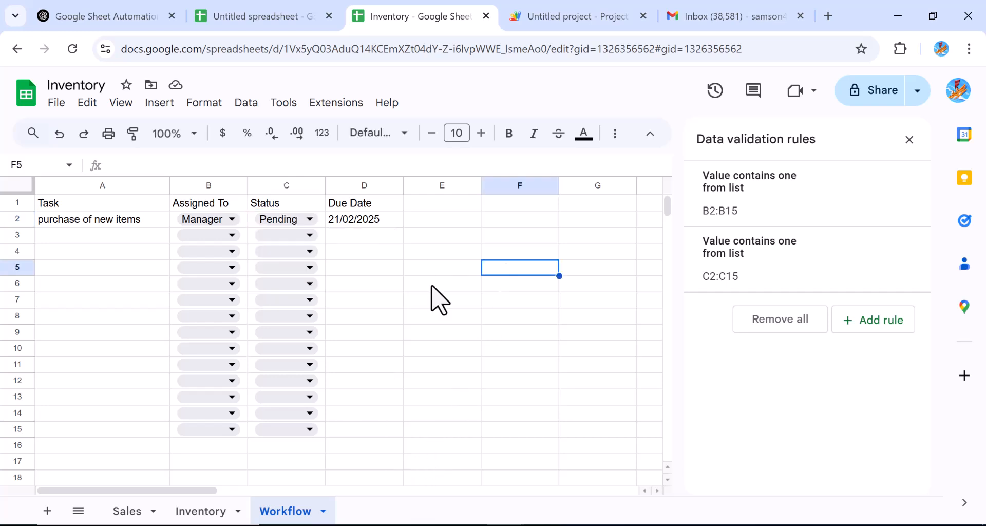
Step: Close the leftover Untitled script project tab and launch Apps Script from Extensions
{"action": "left_click", "coordinate": [513, 51]}
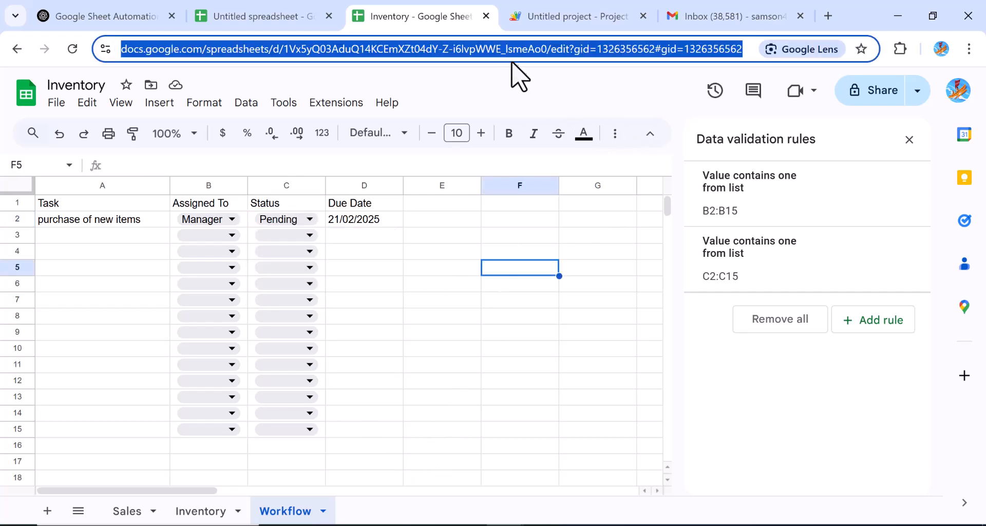
{"action": "left_click", "coordinate": [617, 272]}
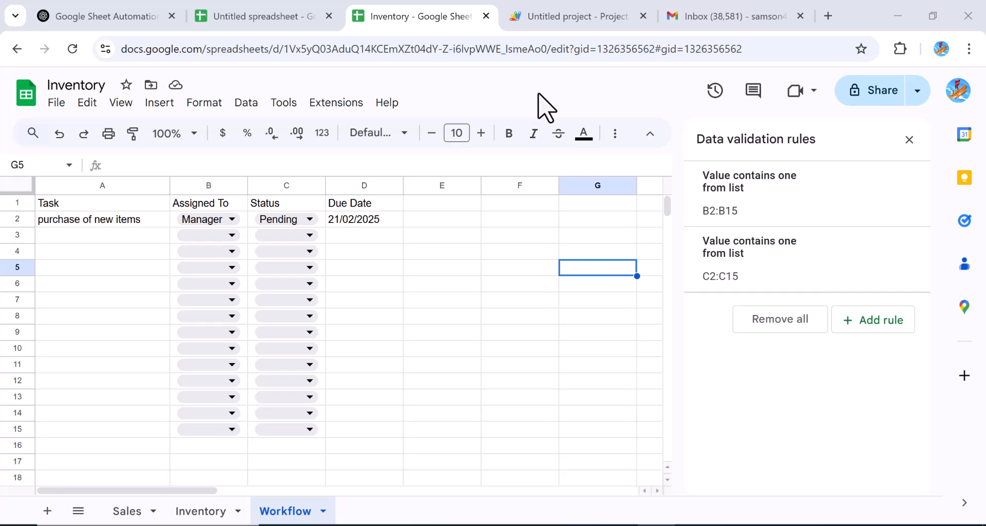
{"action": "left_click", "coordinate": [643, 16]}
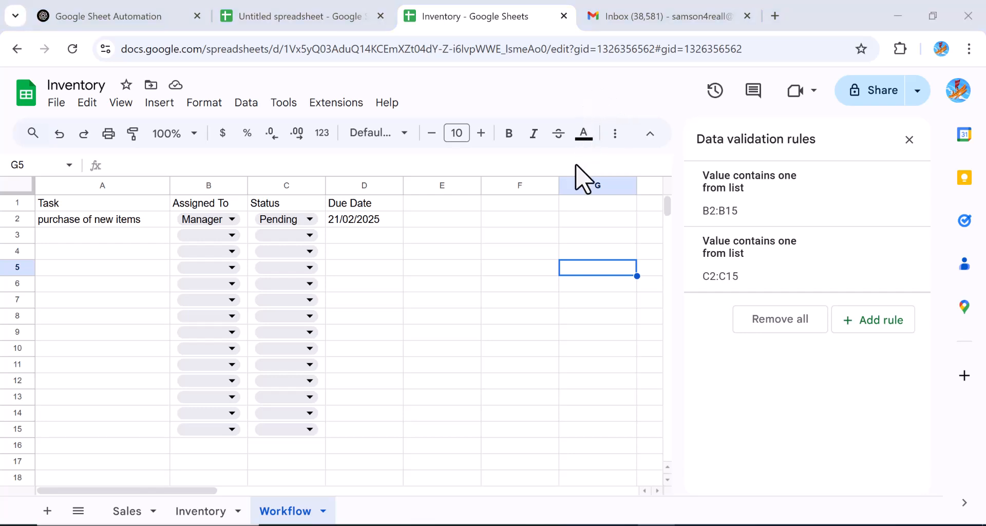
{"action": "left_click", "coordinate": [345, 106]}
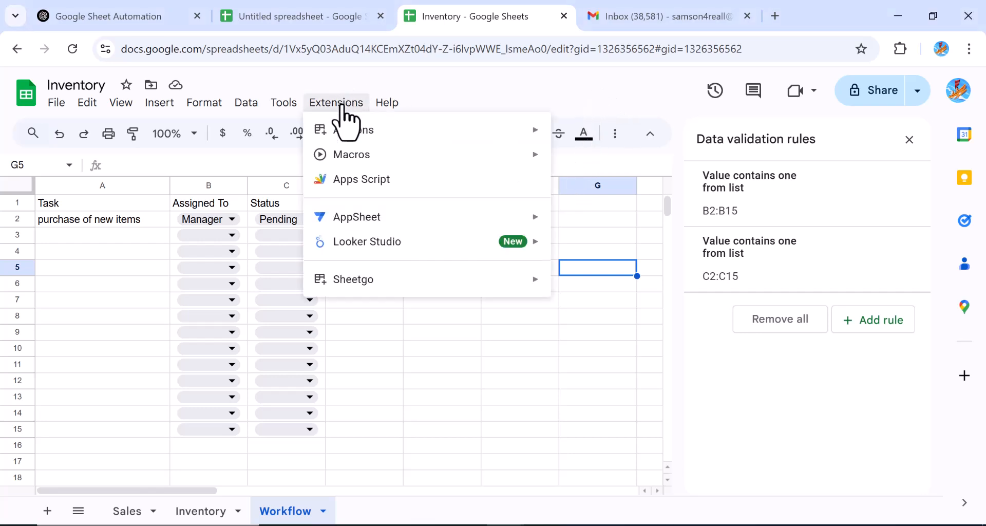
{"action": "left_click", "coordinate": [359, 190]}
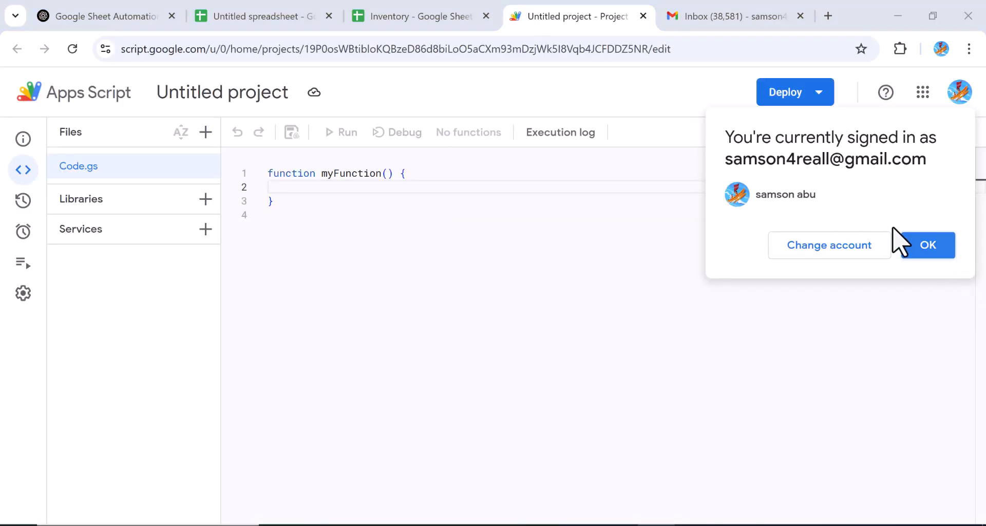
Step: Dismiss the sign-in notice and add a new script file named EMail beside Code.gs
{"action": "left_click", "coordinate": [932, 249]}
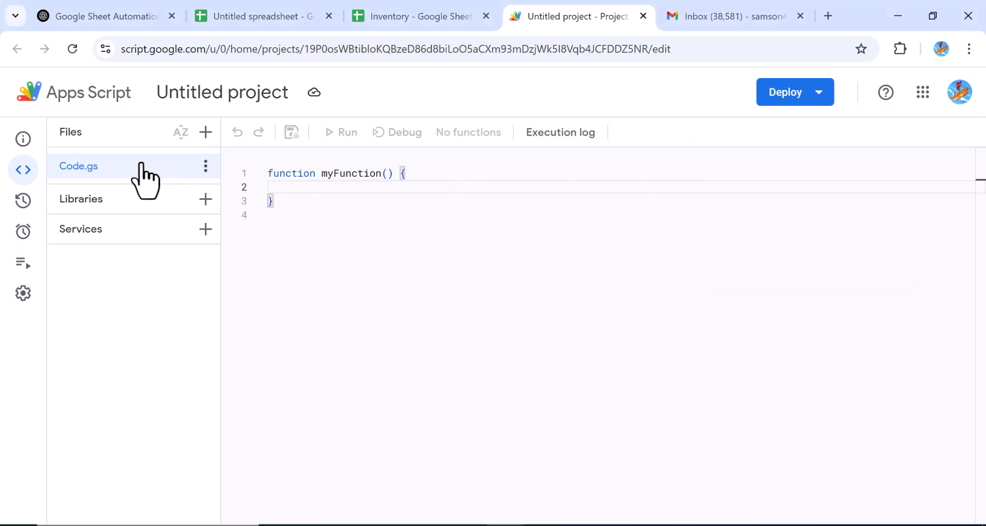
{"action": "left_click", "coordinate": [205, 167]}
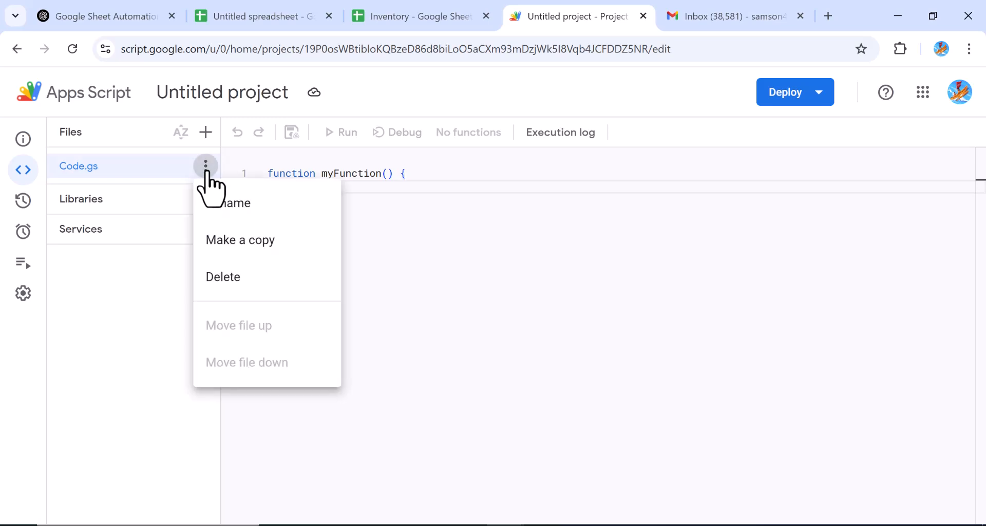
{"action": "left_click", "coordinate": [161, 176]}
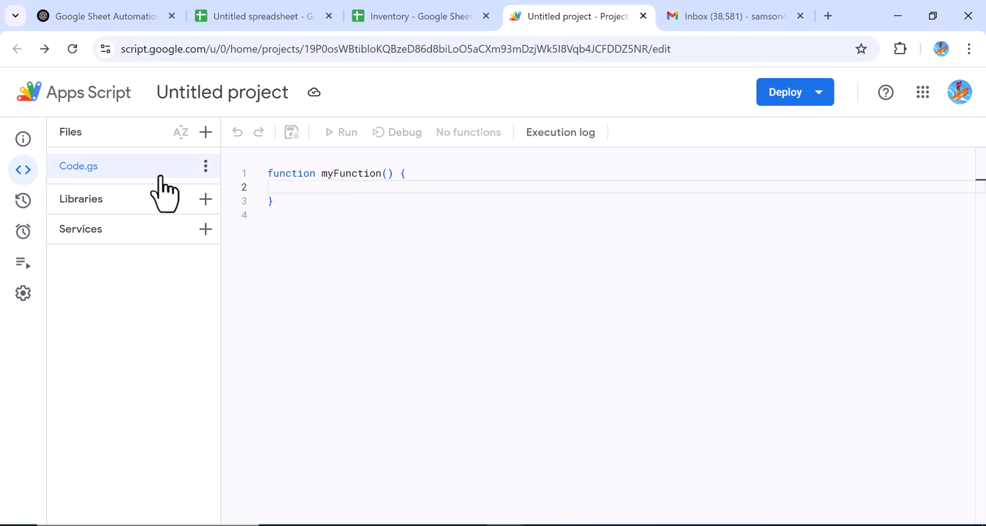
{"action": "left_click", "coordinate": [205, 132]}
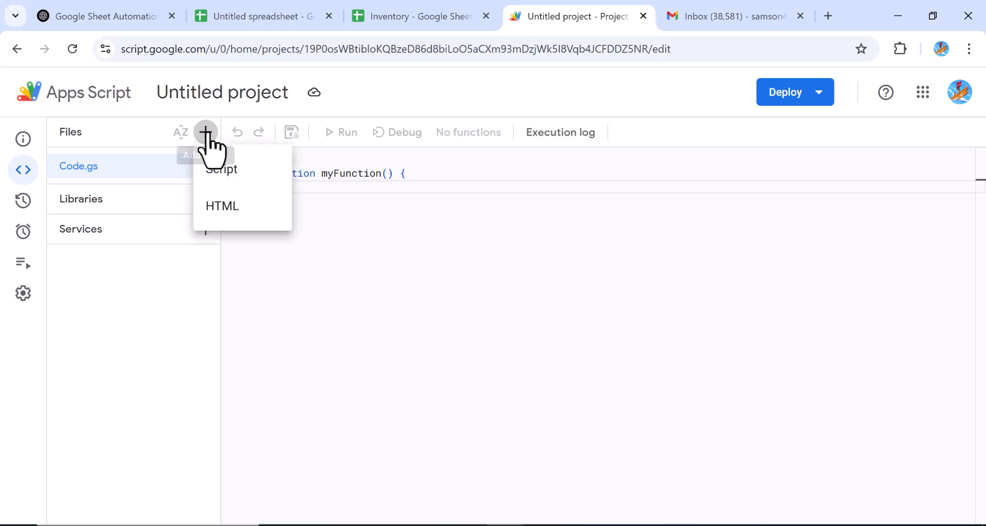
{"action": "left_click", "coordinate": [218, 174]}
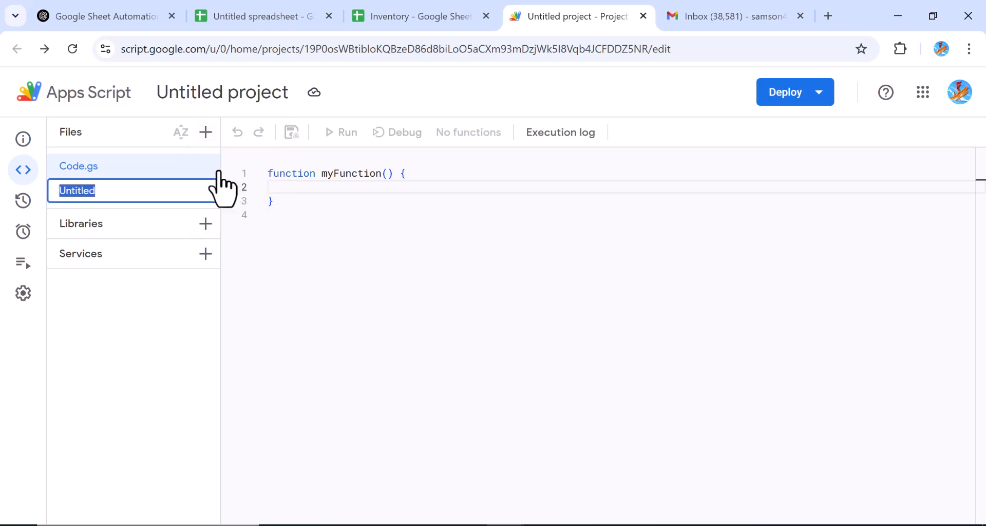
{"action": "type", "text": "EMsail"}
{"action": "left_click", "coordinate": [201, 195]}
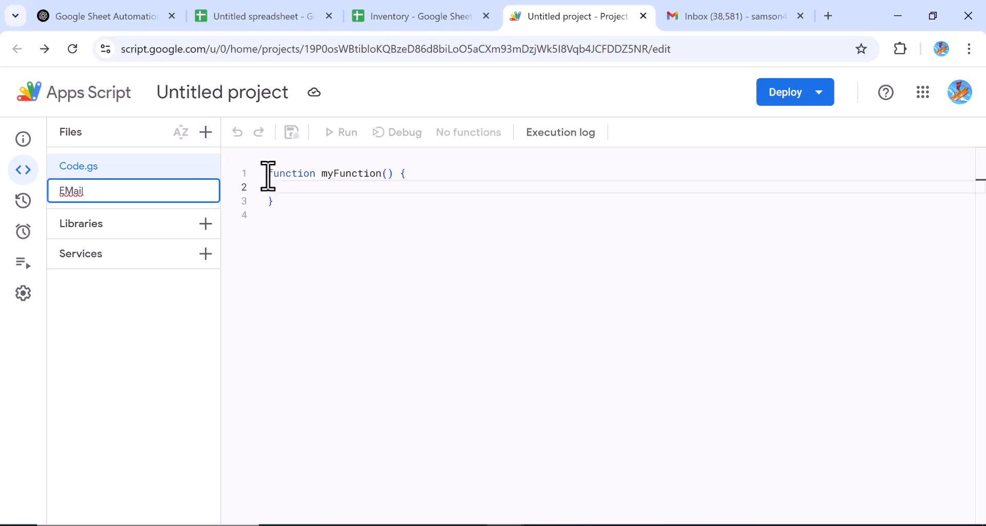
{"action": "key", "text": "Return"}
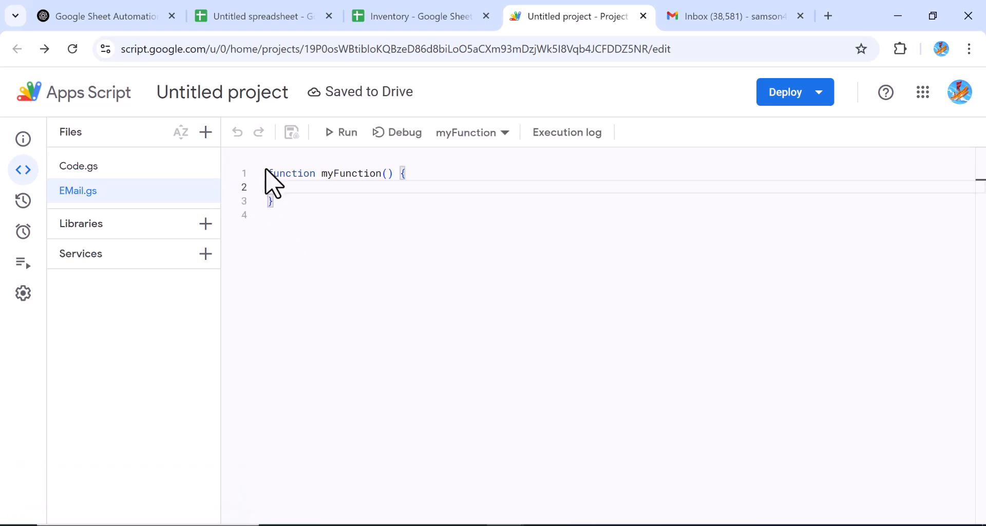
Step: Replace EMail.gs's default myFunction with the pasted sendReorderEmail code
{"action": "left_click_drag", "start_coordinate": [268, 173], "coordinate": [280, 204]}
{"action": "key", "text": "BackSpace"}
{"action": "key", "text": "ctrl+v"}
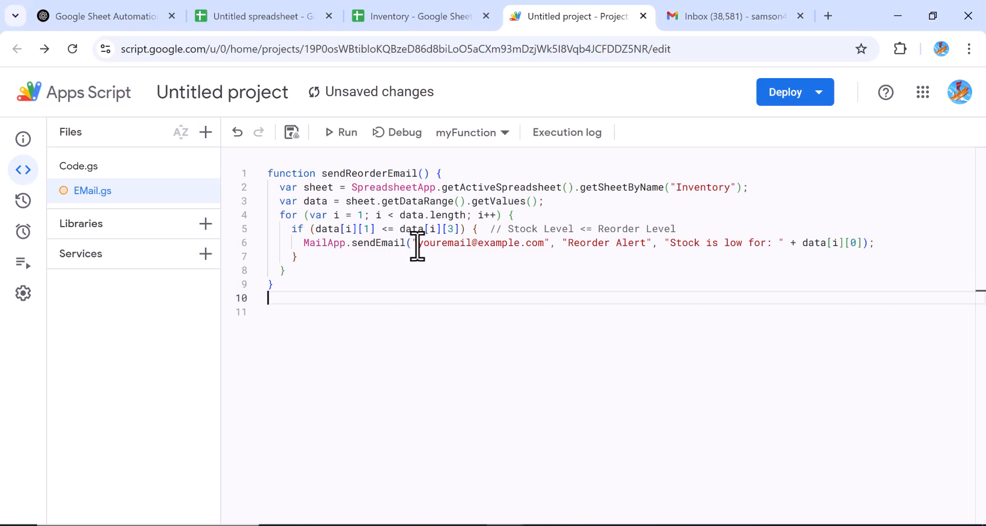
Step: Replace the placeholder recipient address on line 6 with your own email address
{"action": "left_click_drag", "start_coordinate": [418, 242], "coordinate": [517, 243]}
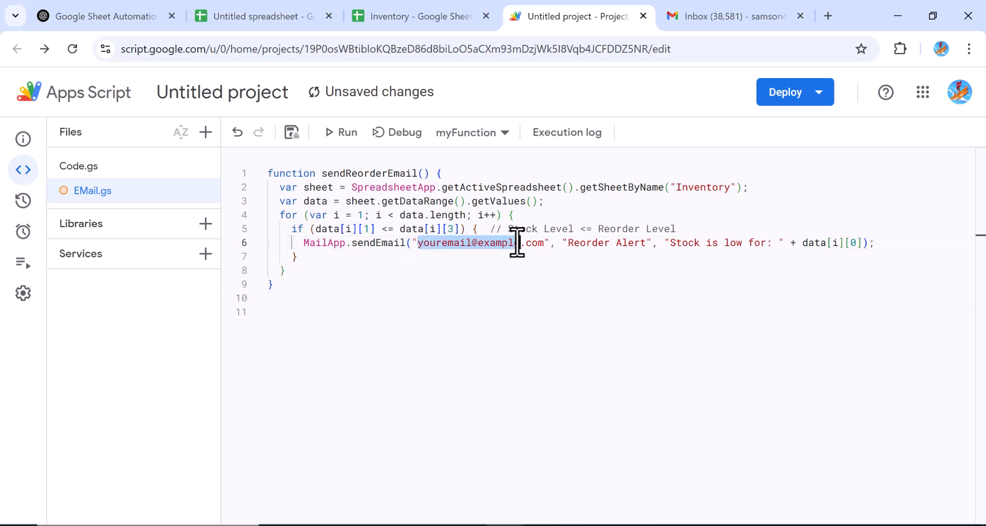
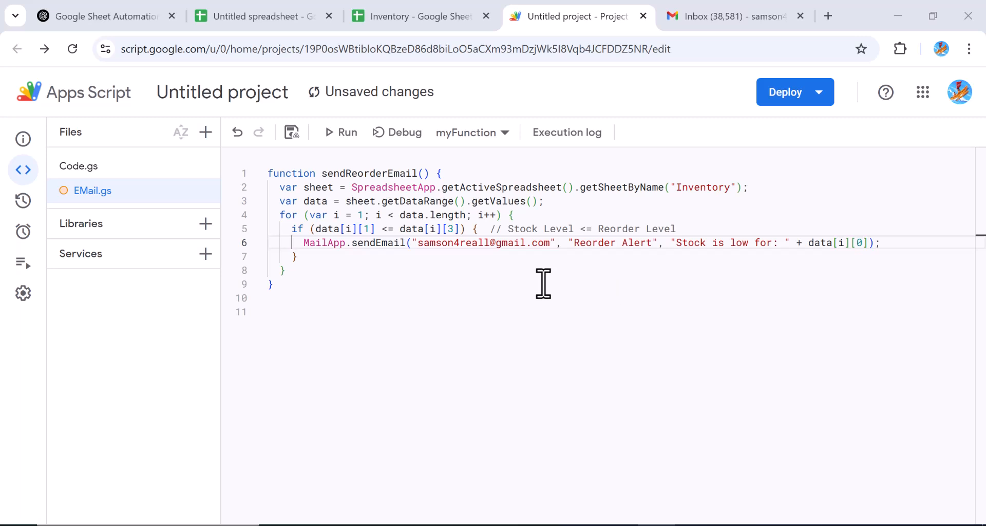
Step: Run sendReorderEmail, choose your account and allow it past the unverified-app warning
{"action": "left_click", "coordinate": [341, 139]}
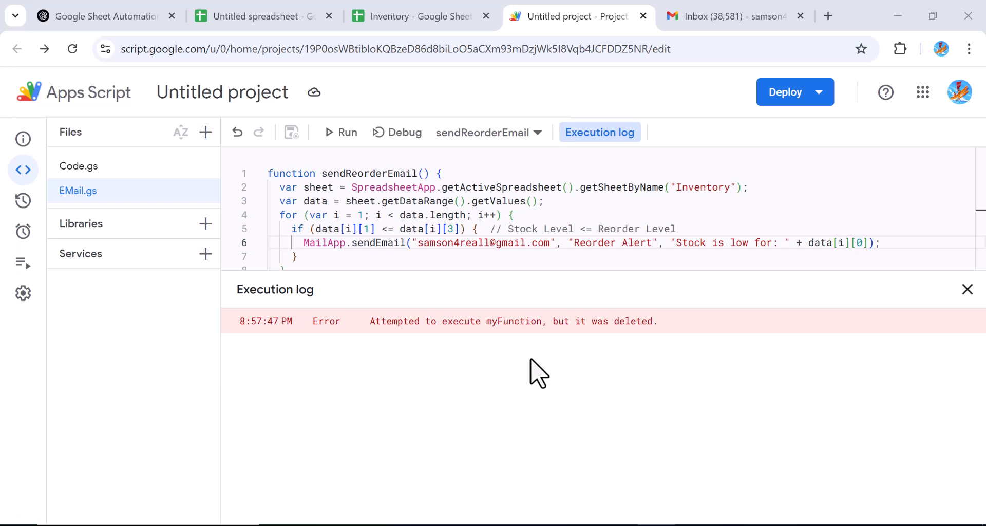
{"action": "left_click", "coordinate": [343, 133]}
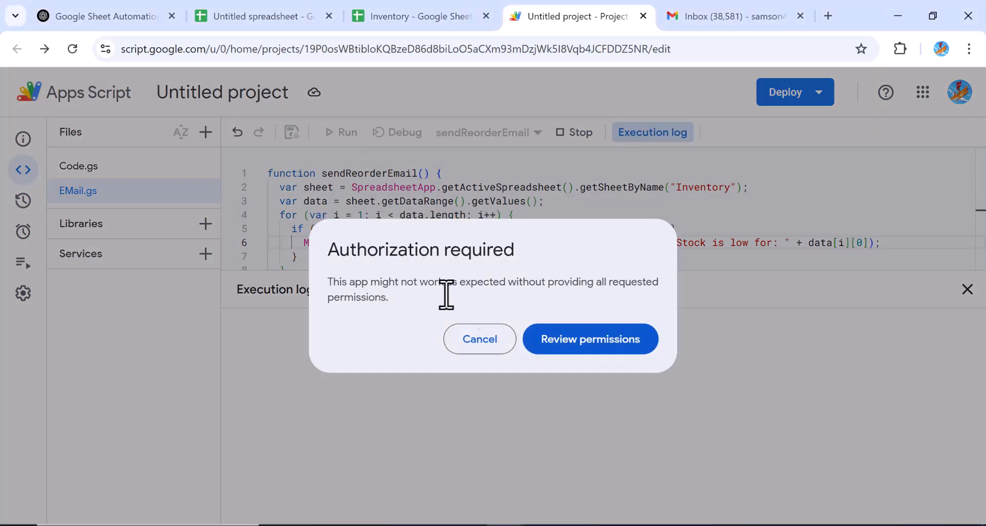
{"action": "left_click", "coordinate": [566, 340]}
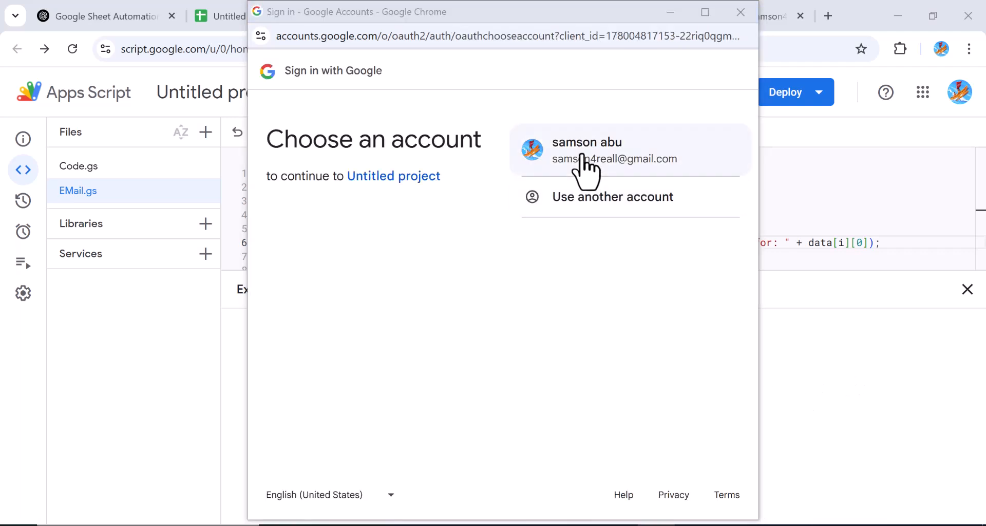
{"action": "left_click", "coordinate": [583, 155]}
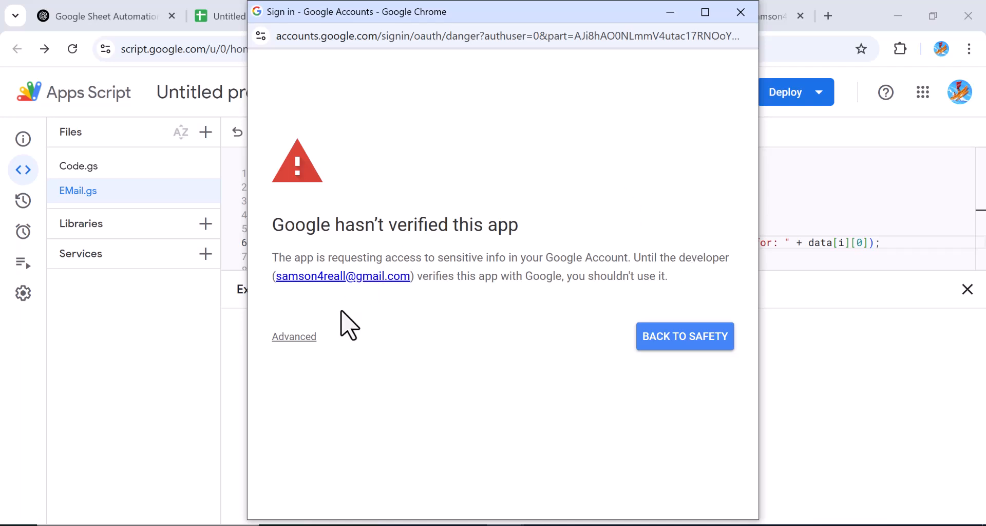
{"action": "left_click", "coordinate": [305, 341]}
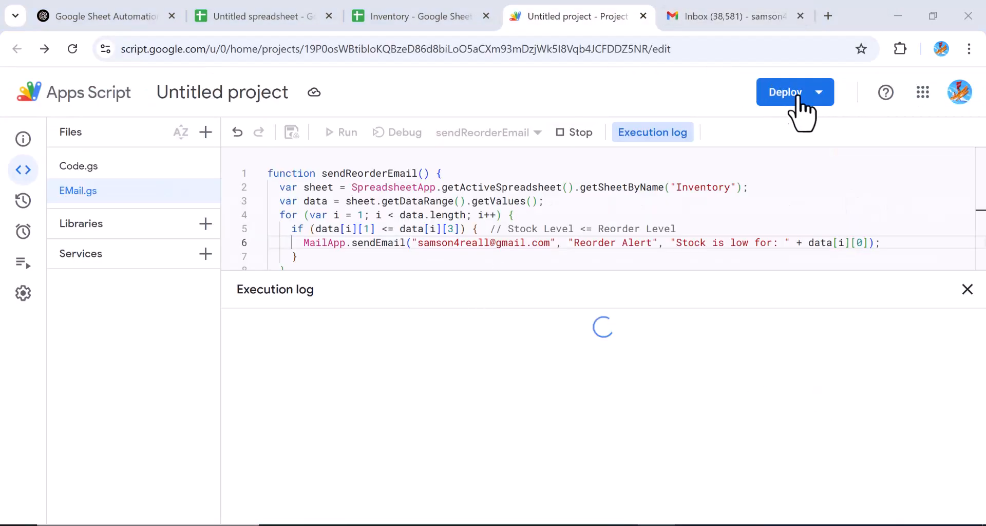
Step: Start a new deployment with Web app as the deployment type
{"action": "left_click", "coordinate": [819, 93]}
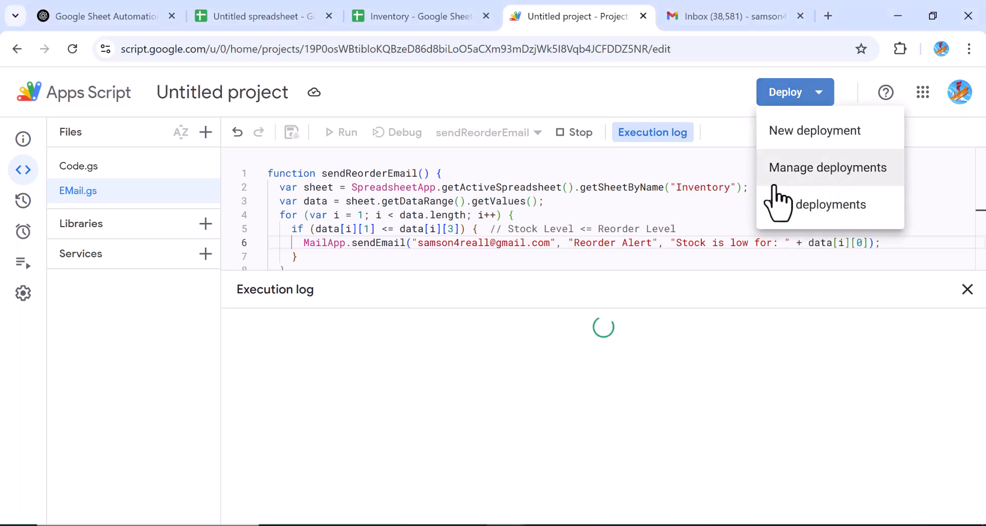
{"action": "left_click", "coordinate": [796, 130]}
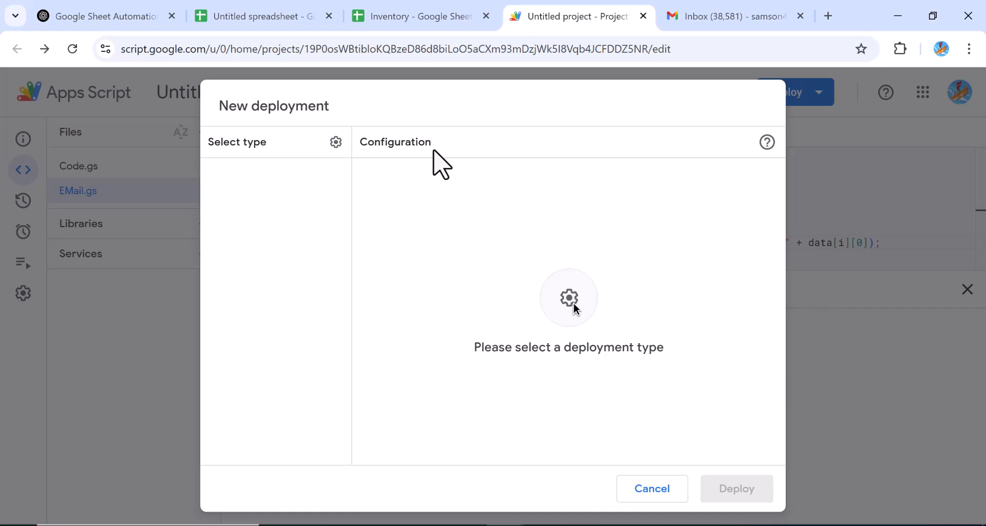
{"action": "left_click", "coordinate": [336, 142]}
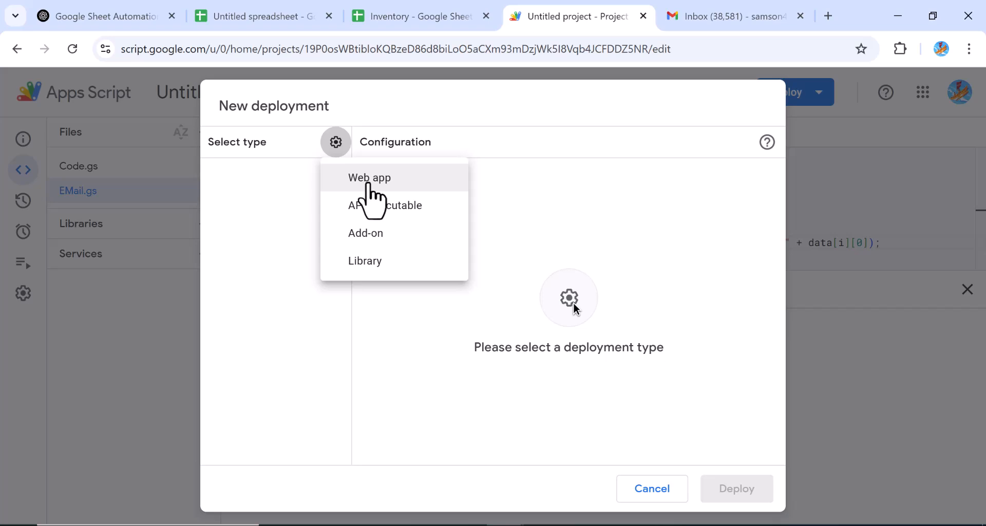
{"action": "left_click", "coordinate": [369, 182]}
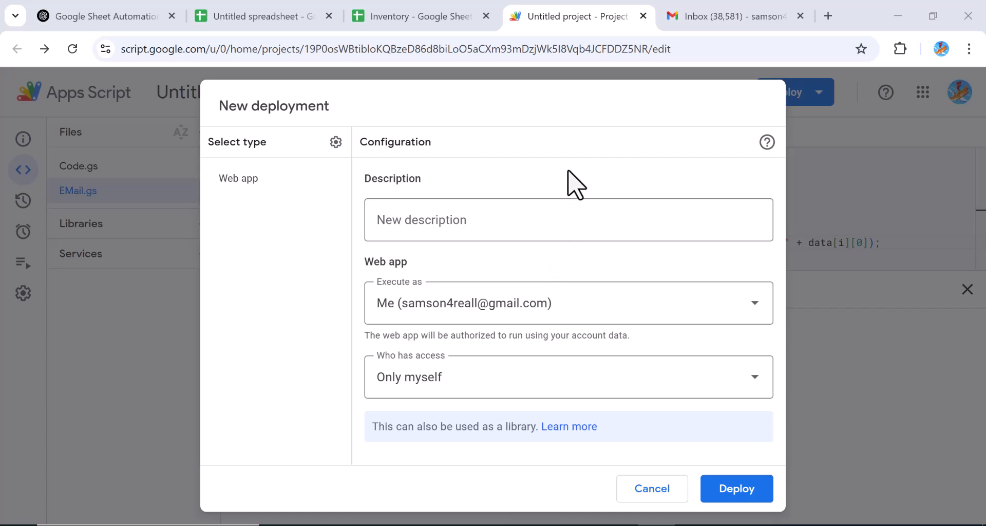
Step: Set access to Anyone, describe it as Inventory, deploy, and authorize access
{"action": "left_click", "coordinate": [753, 389]}
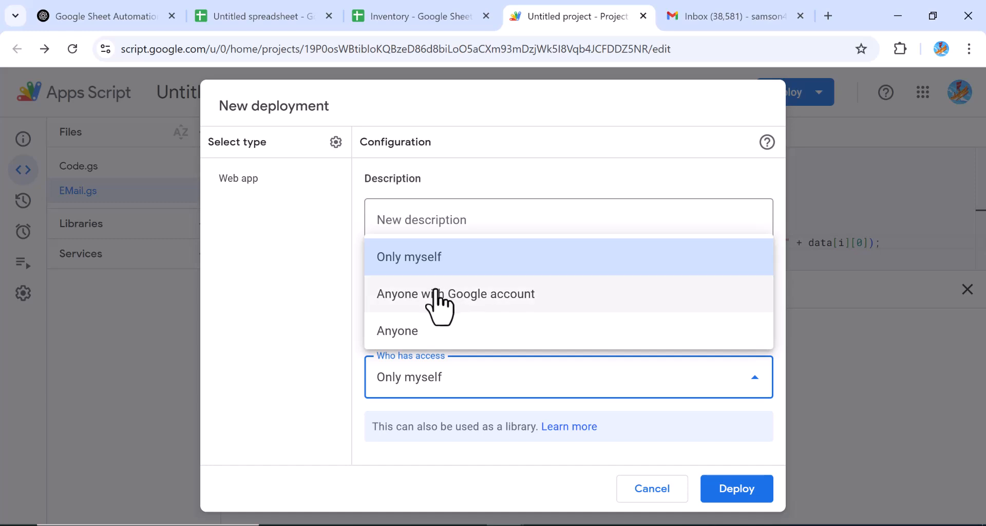
{"action": "left_click", "coordinate": [434, 298]}
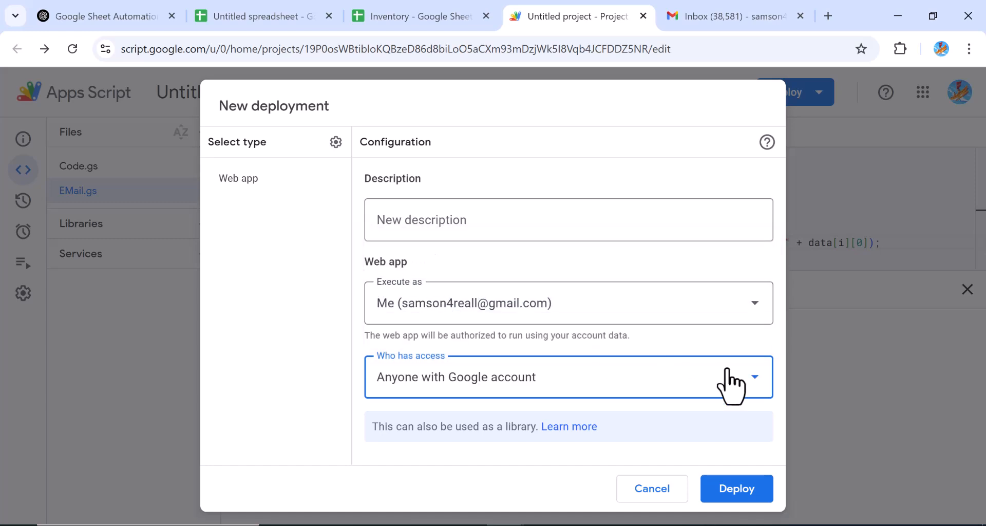
{"action": "left_click", "coordinate": [756, 392]}
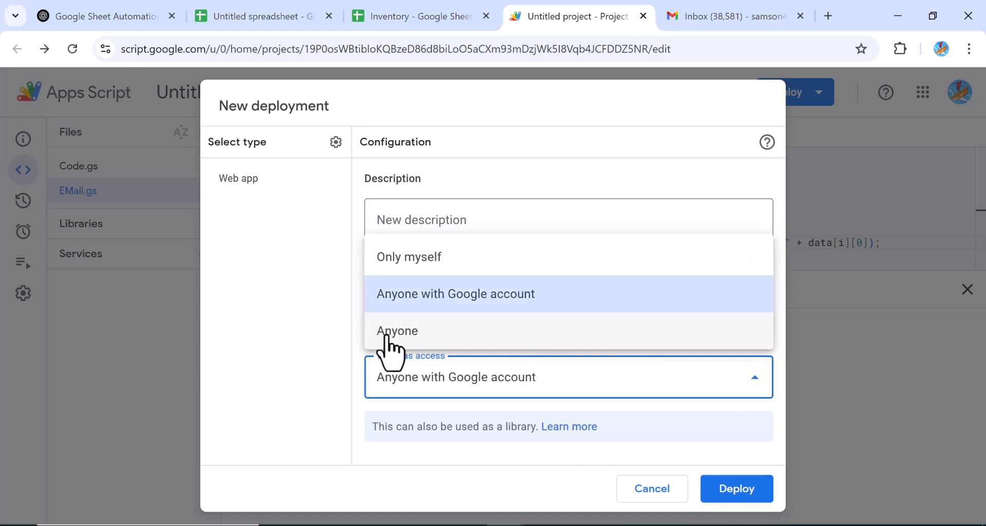
{"action": "left_click", "coordinate": [387, 335]}
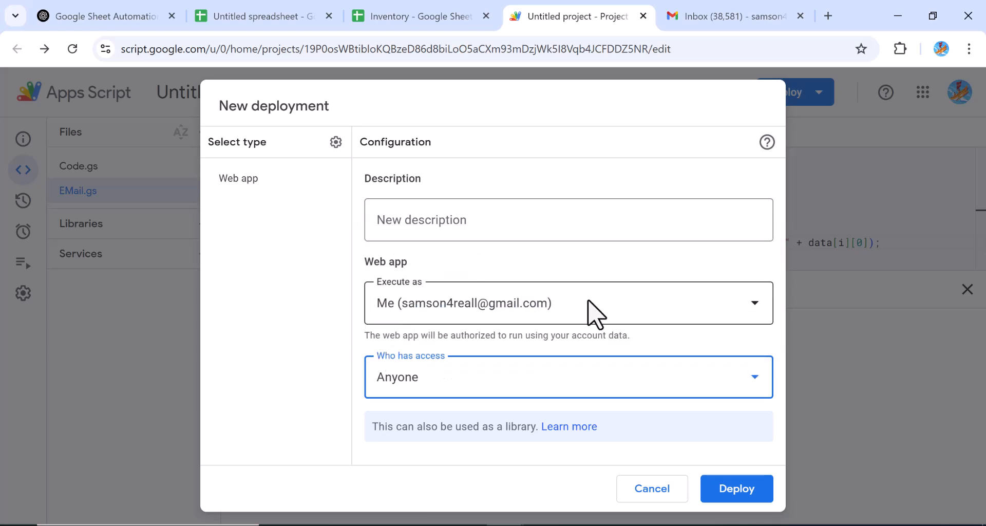
{"action": "left_click", "coordinate": [449, 218]}
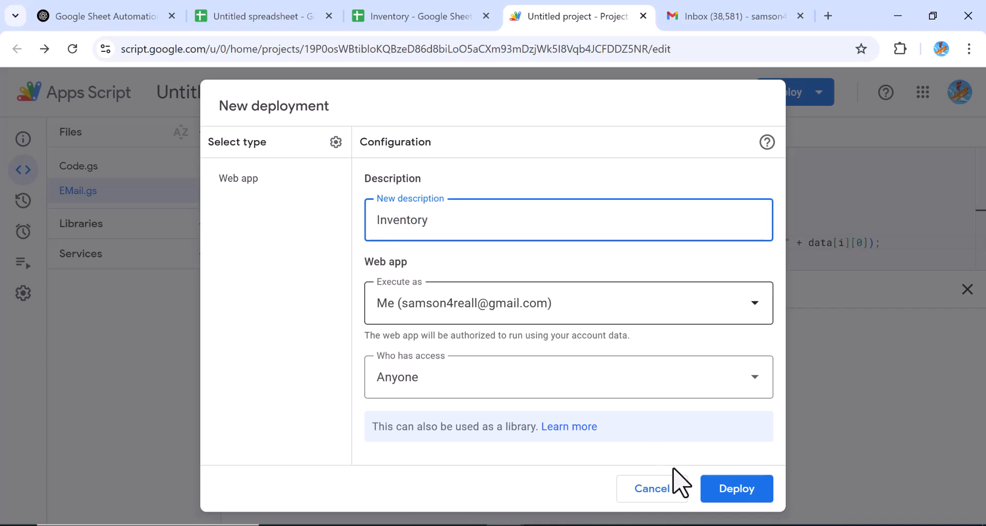
{"action": "left_click", "coordinate": [745, 500]}
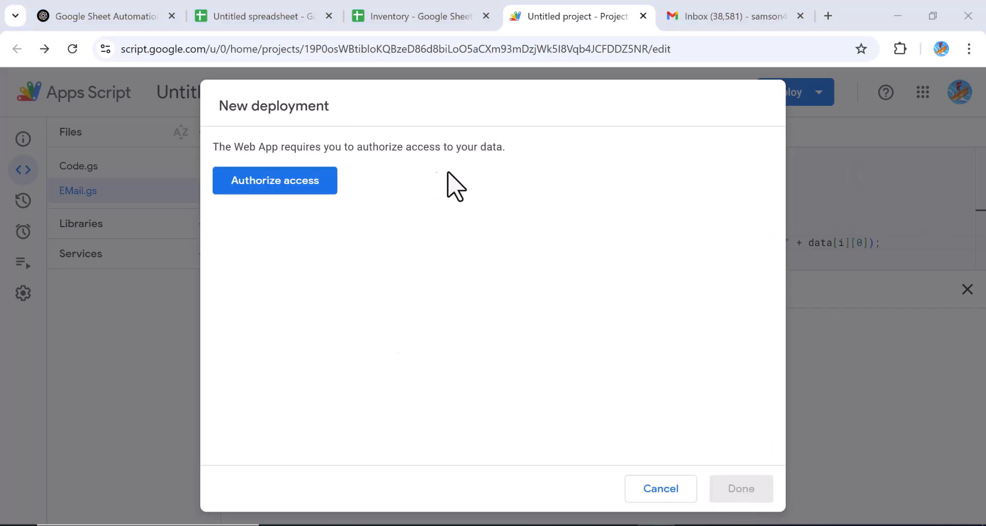
{"action": "left_click", "coordinate": [307, 191]}
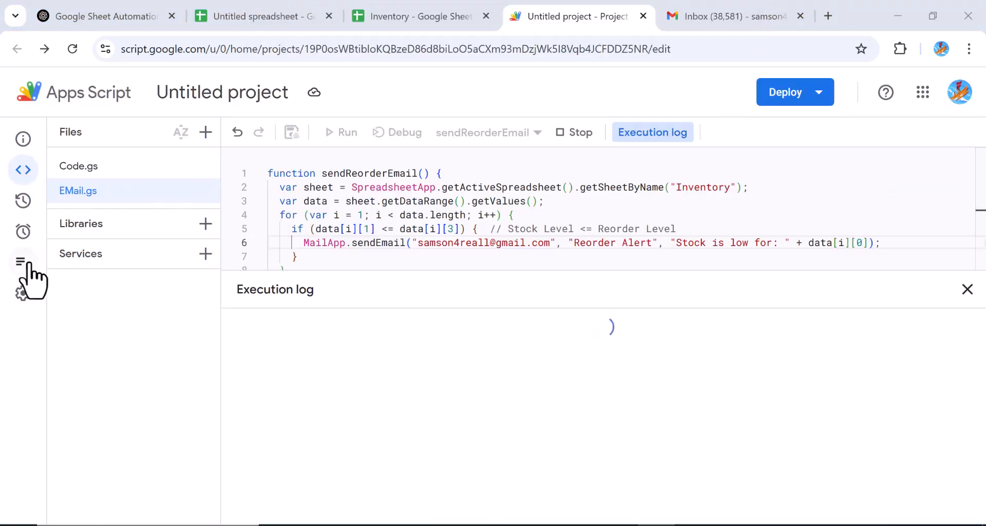
Step: Add a Head-deployment trigger running sendReorderEmail on a time-driven Hour timer, every hour
{"action": "mouse_move", "coordinate": [28, 265]}
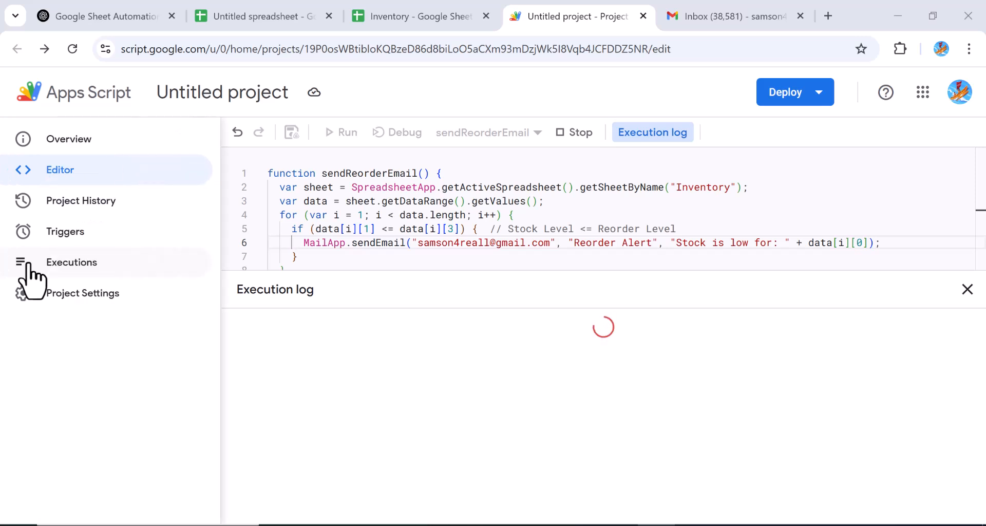
{"action": "left_click", "coordinate": [62, 234]}
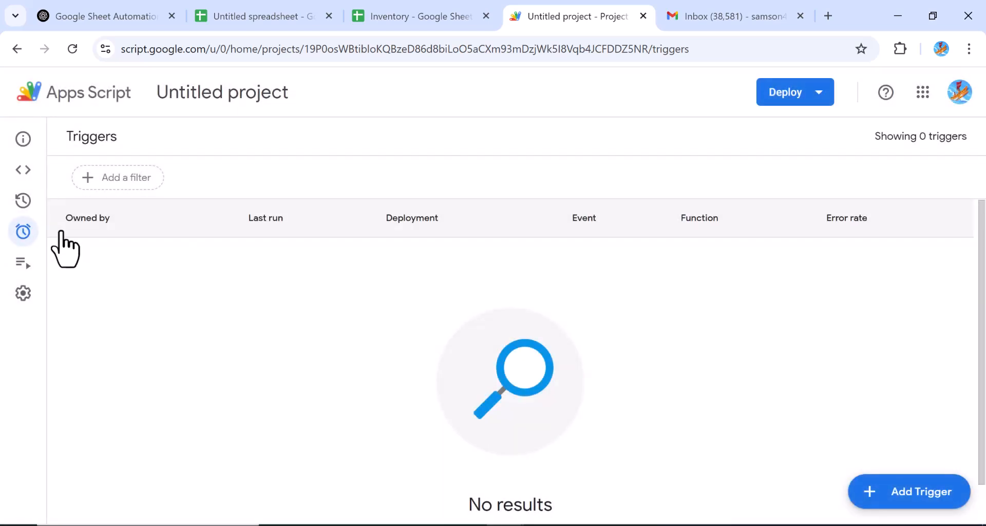
{"action": "left_click", "coordinate": [902, 511]}
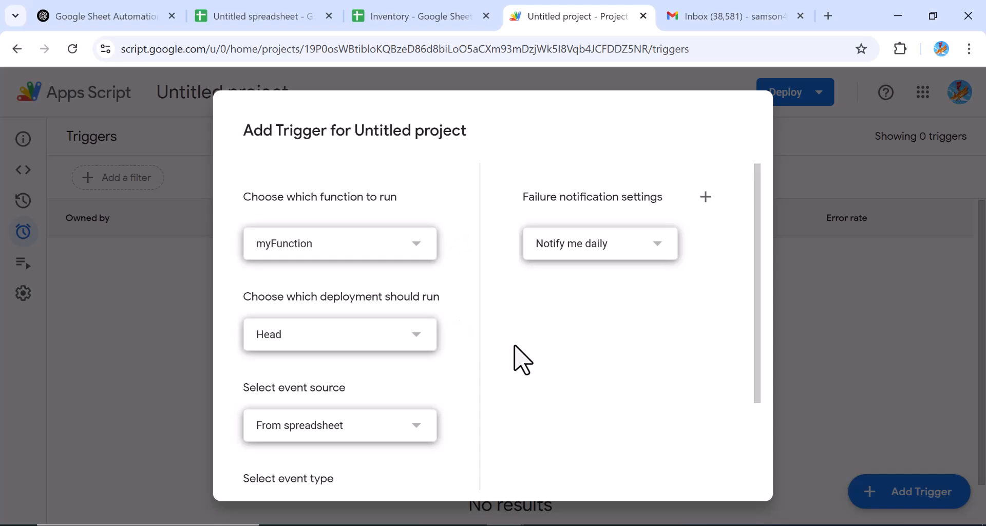
{"action": "left_click", "coordinate": [406, 243]}
{"action": "left_click", "coordinate": [329, 285]}
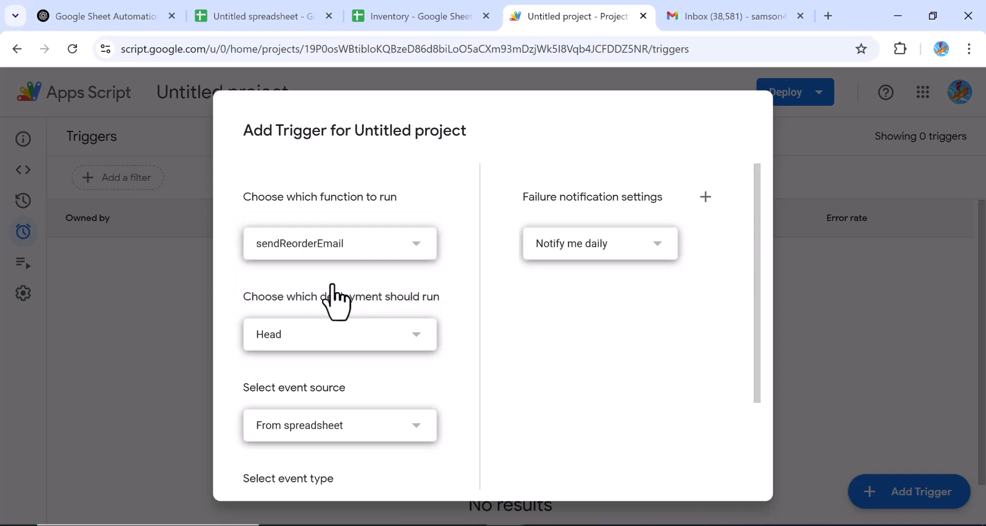
{"action": "left_click", "coordinate": [410, 437]}
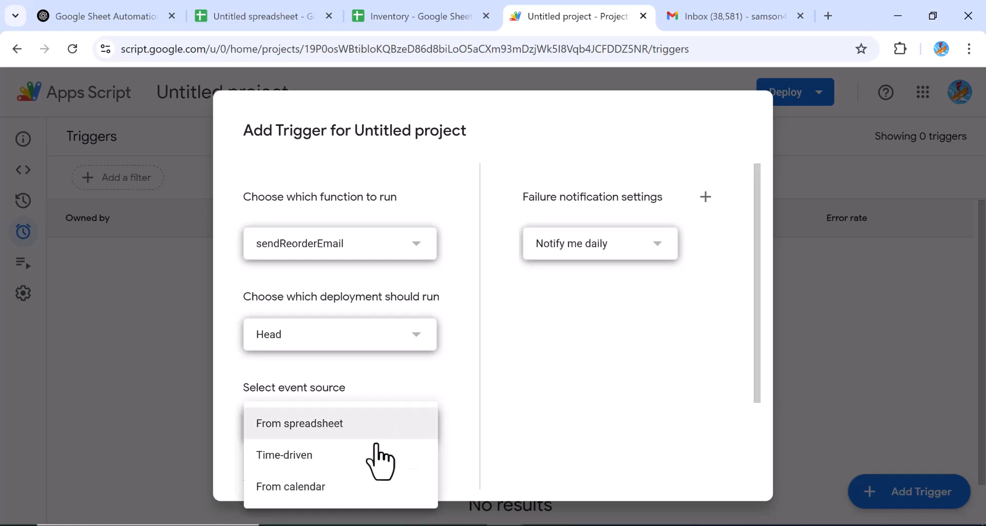
{"action": "left_click", "coordinate": [353, 457]}
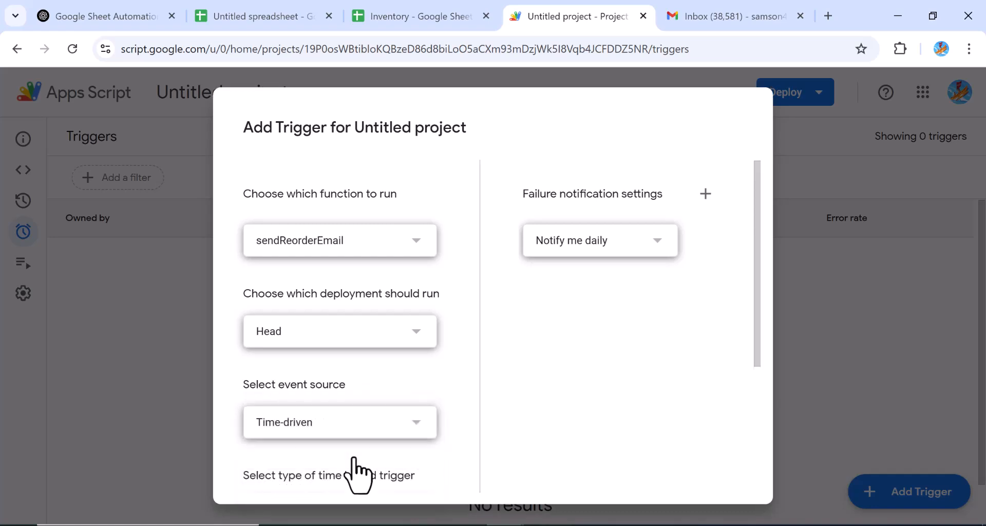
{"action": "left_click", "coordinate": [411, 333]}
{"action": "left_click", "coordinate": [416, 351]}
{"action": "left_click_drag", "start_coordinate": [759, 356], "coordinate": [770, 489]}
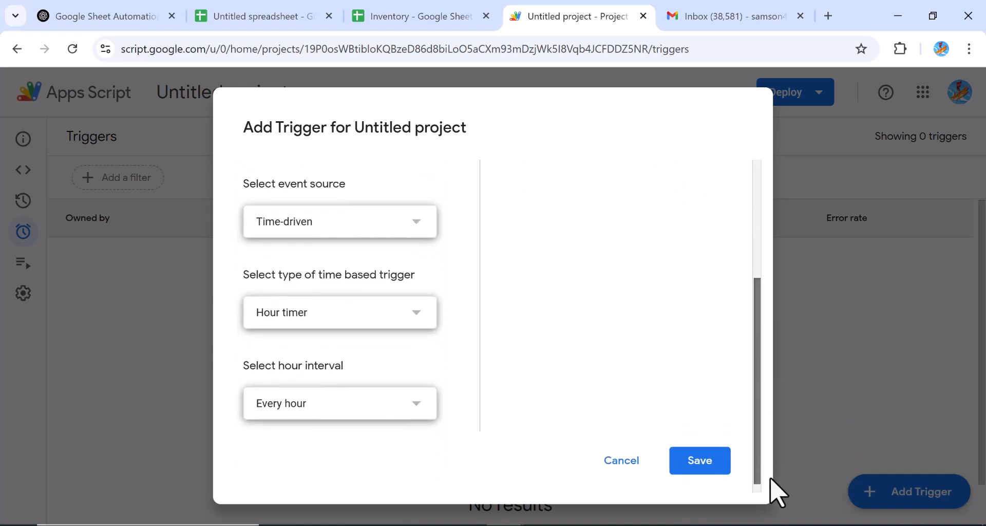
{"action": "left_click", "coordinate": [708, 459]}
Step: Share the Inventory workbook as Viewer for anyone with the link and copy the link
{"action": "key", "text": "ctrl+shift+Tab"}
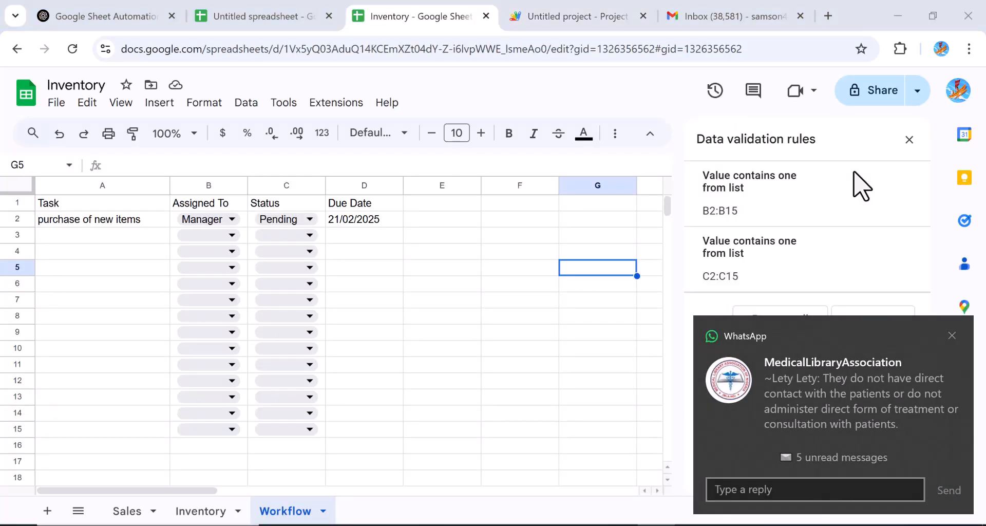
{"action": "left_click", "coordinate": [949, 335]}
{"action": "left_click_drag", "start_coordinate": [667, 207], "coordinate": [661, 183]}
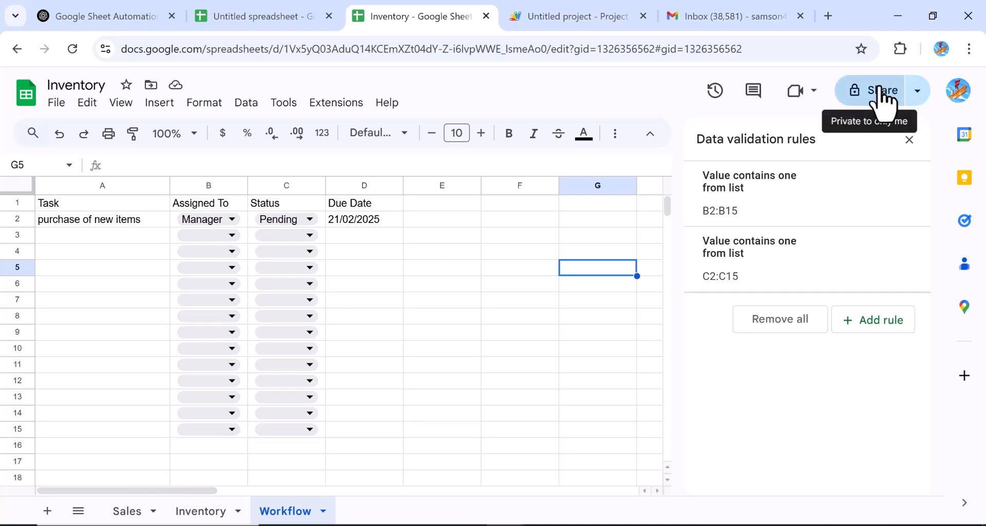
{"action": "left_click", "coordinate": [917, 93]}
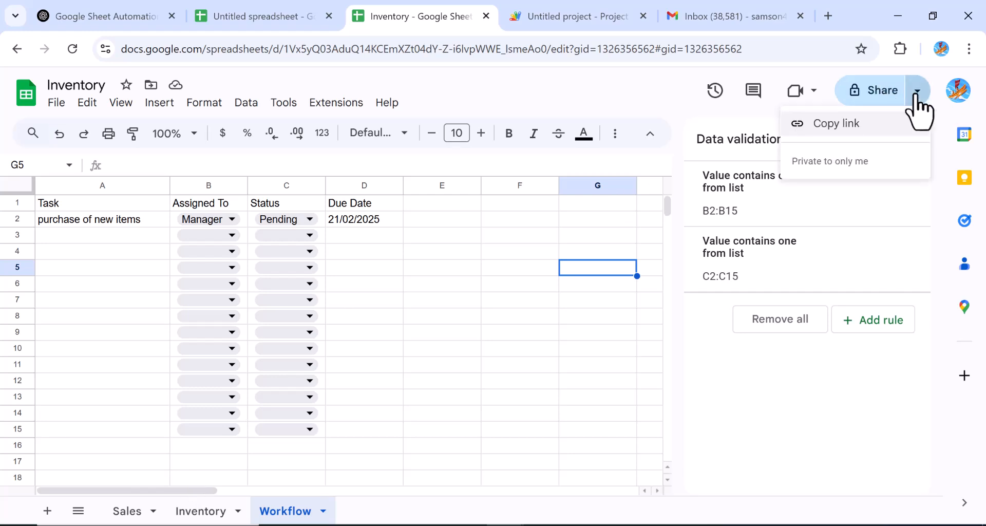
{"action": "left_click", "coordinate": [854, 102]}
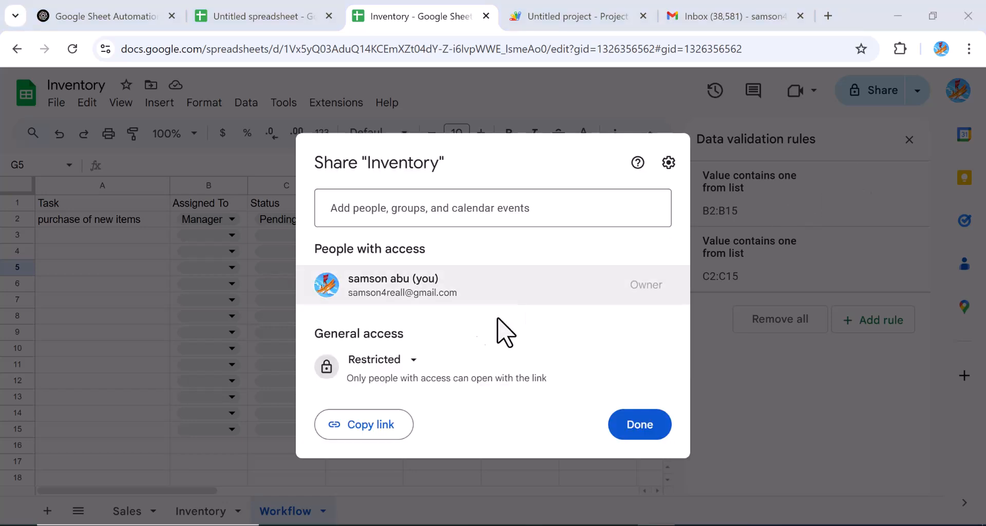
{"action": "left_click", "coordinate": [414, 362]}
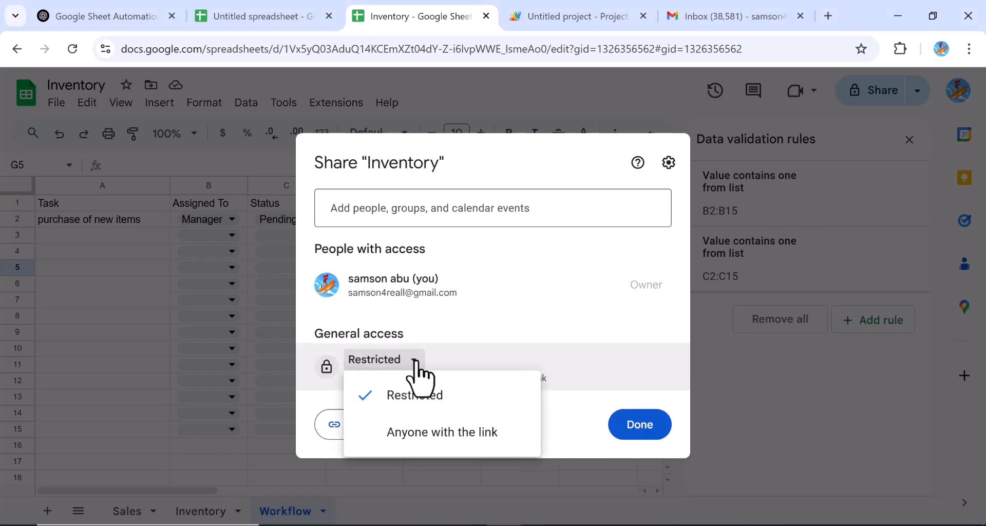
{"action": "left_click", "coordinate": [428, 434]}
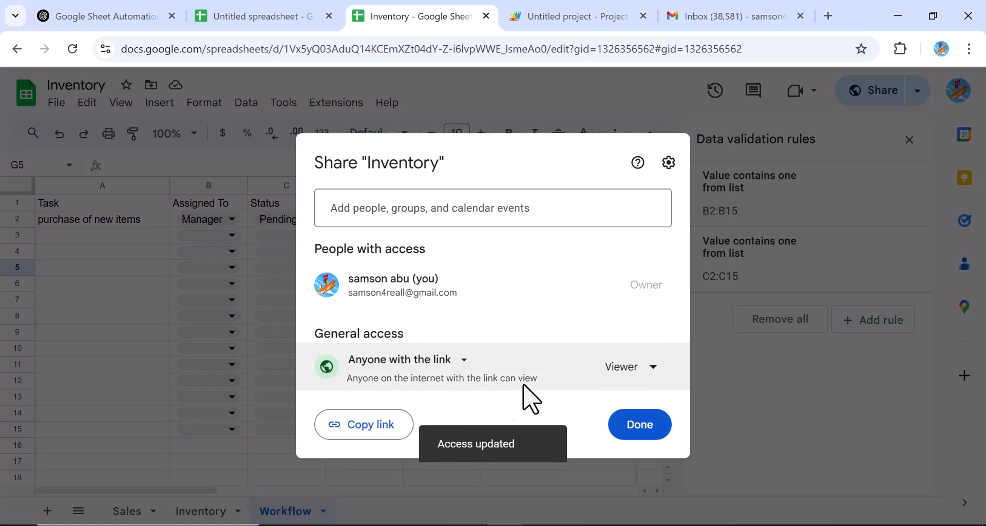
{"action": "left_click", "coordinate": [364, 425]}
{"action": "left_click", "coordinate": [638, 422]}
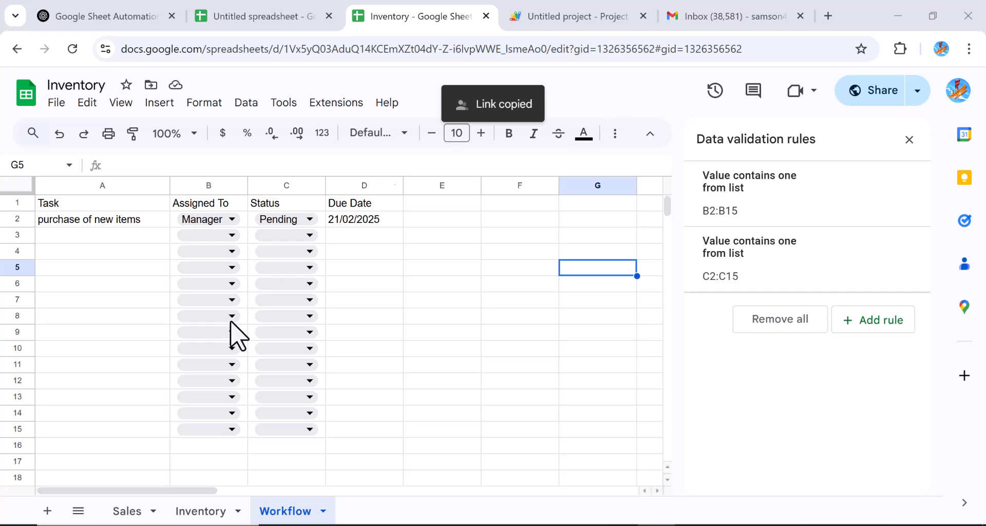
Step: Browse the Inventory and Sales sheets, then return to the Workflow sheet
{"action": "left_click", "coordinate": [206, 511]}
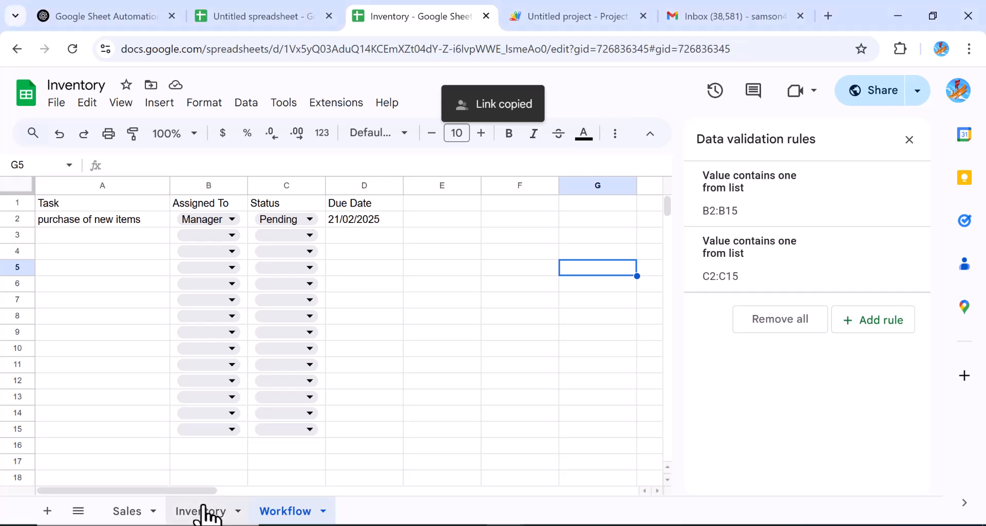
{"action": "left_click", "coordinate": [127, 514]}
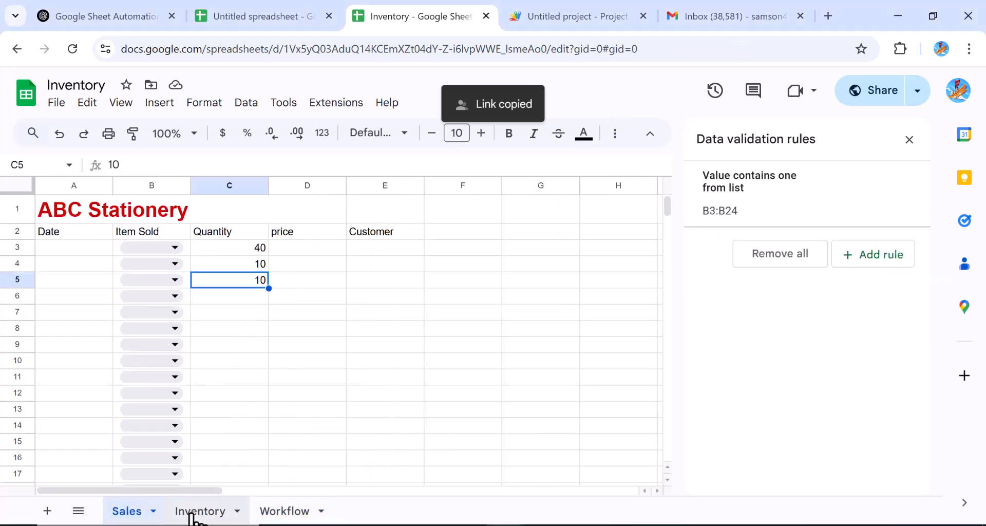
{"action": "left_click", "coordinate": [189, 511]}
{"action": "left_click", "coordinate": [274, 514]}
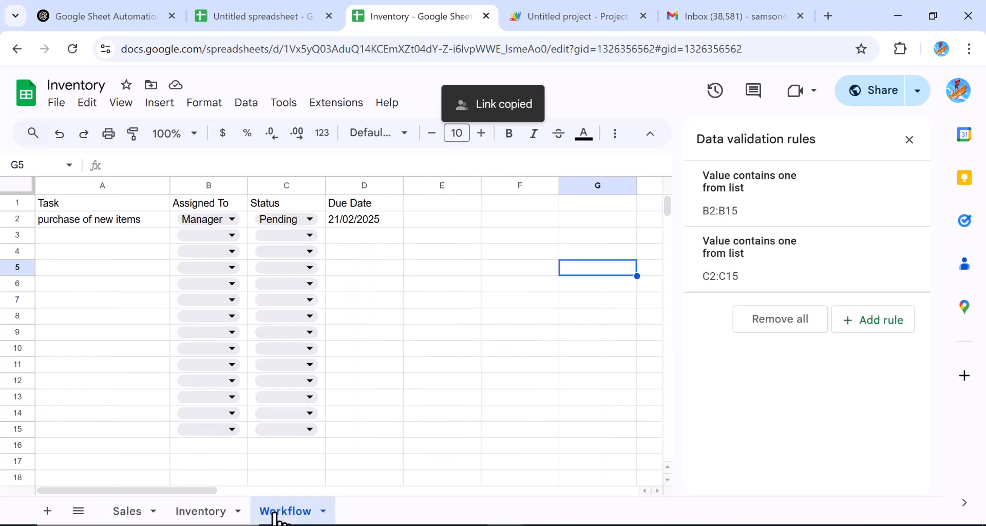